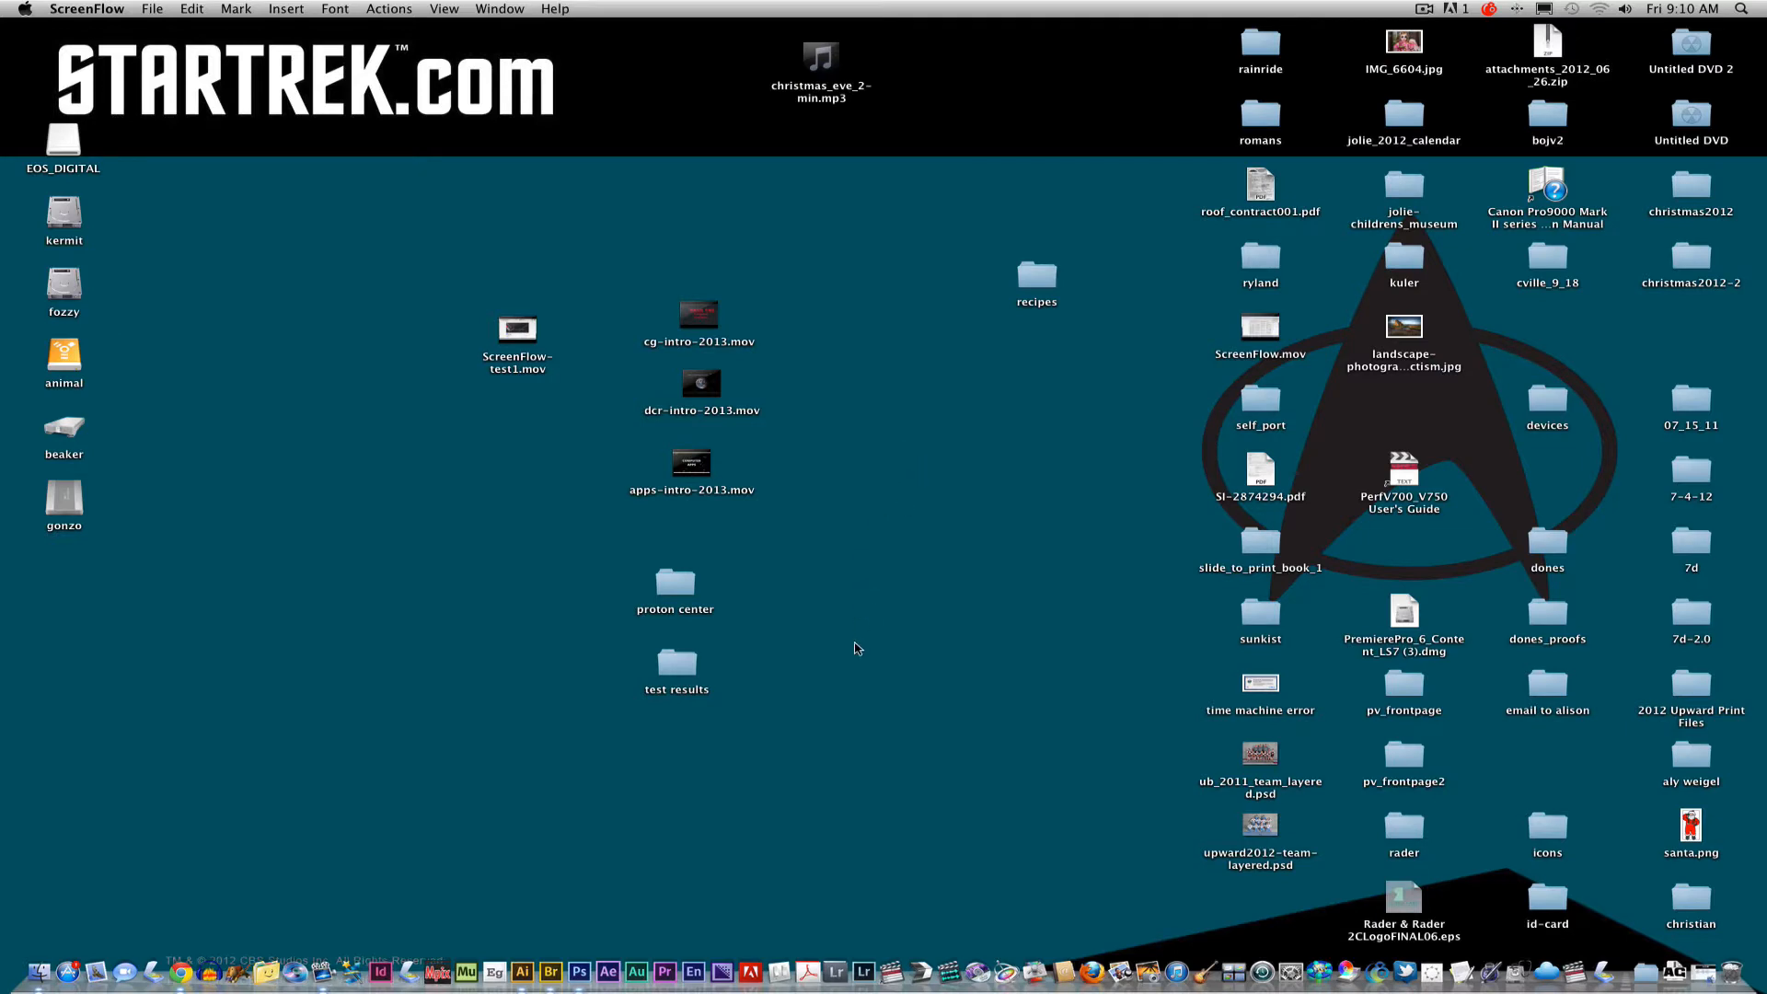
Step: Switch to Illustrator and, with the red Paintbrush, circle the five building signs, cross out the blank grey-blue wall and scribble across the orange tower
{"action": "left_click", "coordinate": [522, 972]}
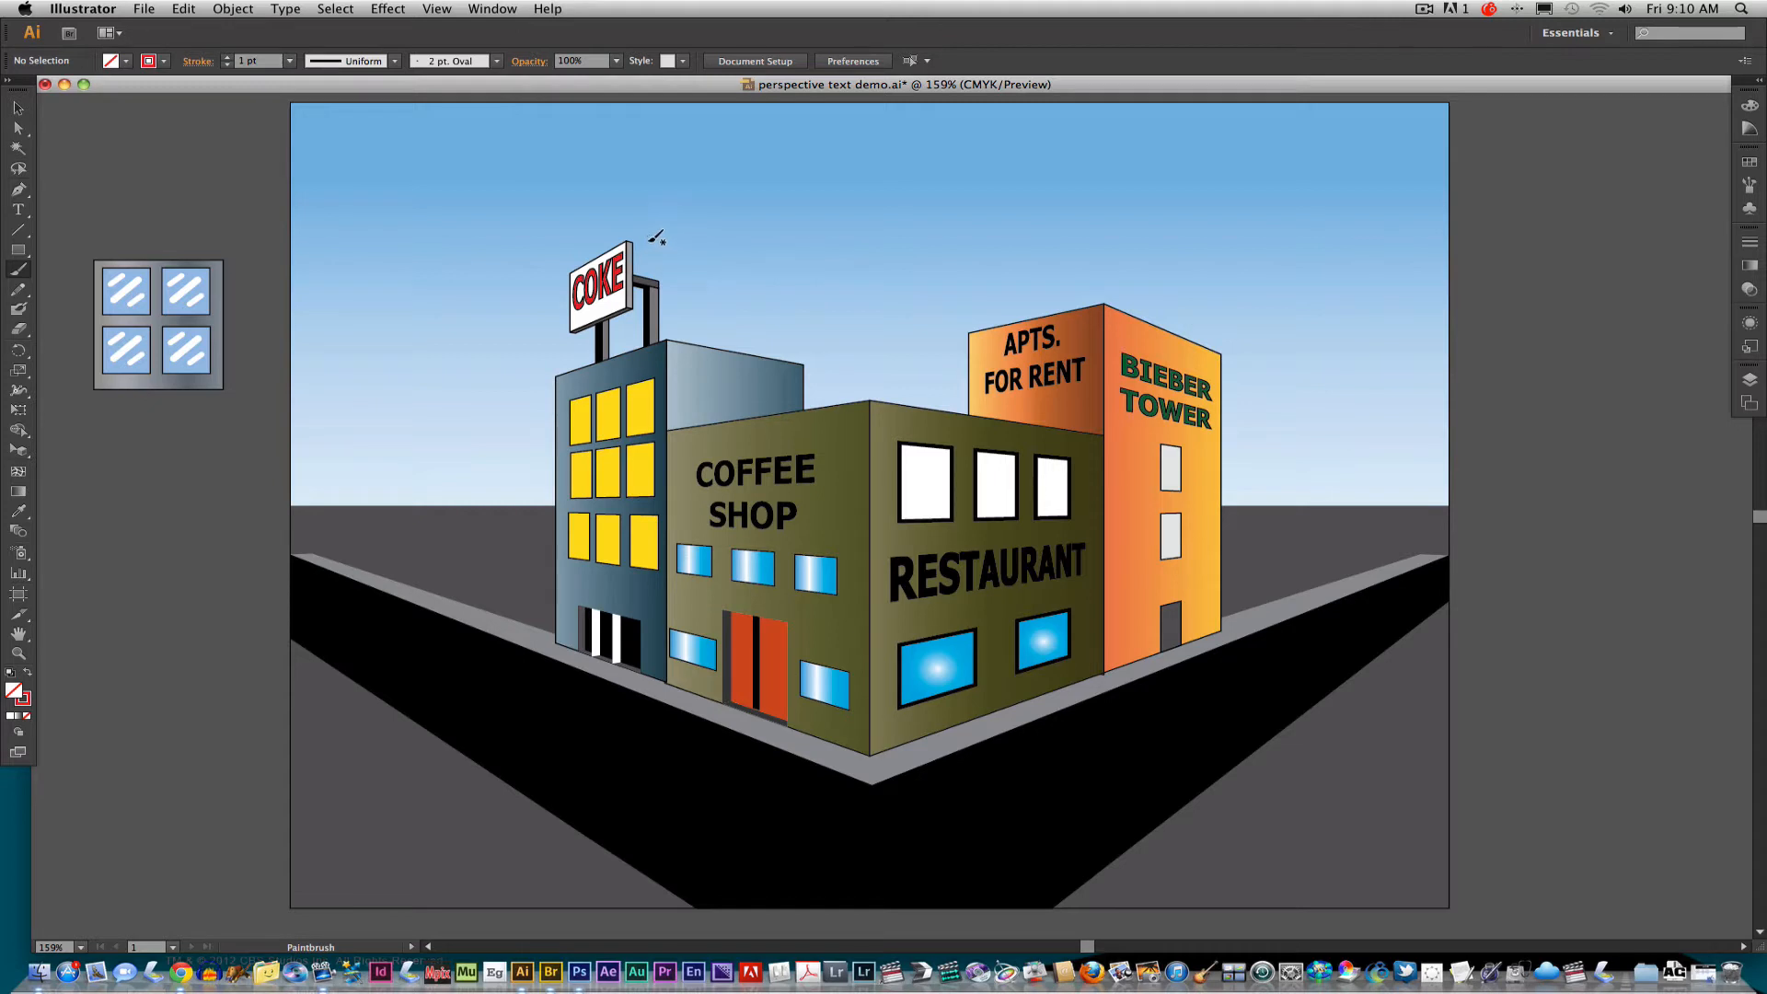
{"action": "mouse_move", "coordinate": [649, 233]}
{"action": "left_mouse_down"}
{"action": "mouse_move", "coordinate": [528, 283]}
{"action": "mouse_move", "coordinate": [665, 313]}
{"action": "mouse_move", "coordinate": [647, 226]}
{"action": "left_mouse_up"}
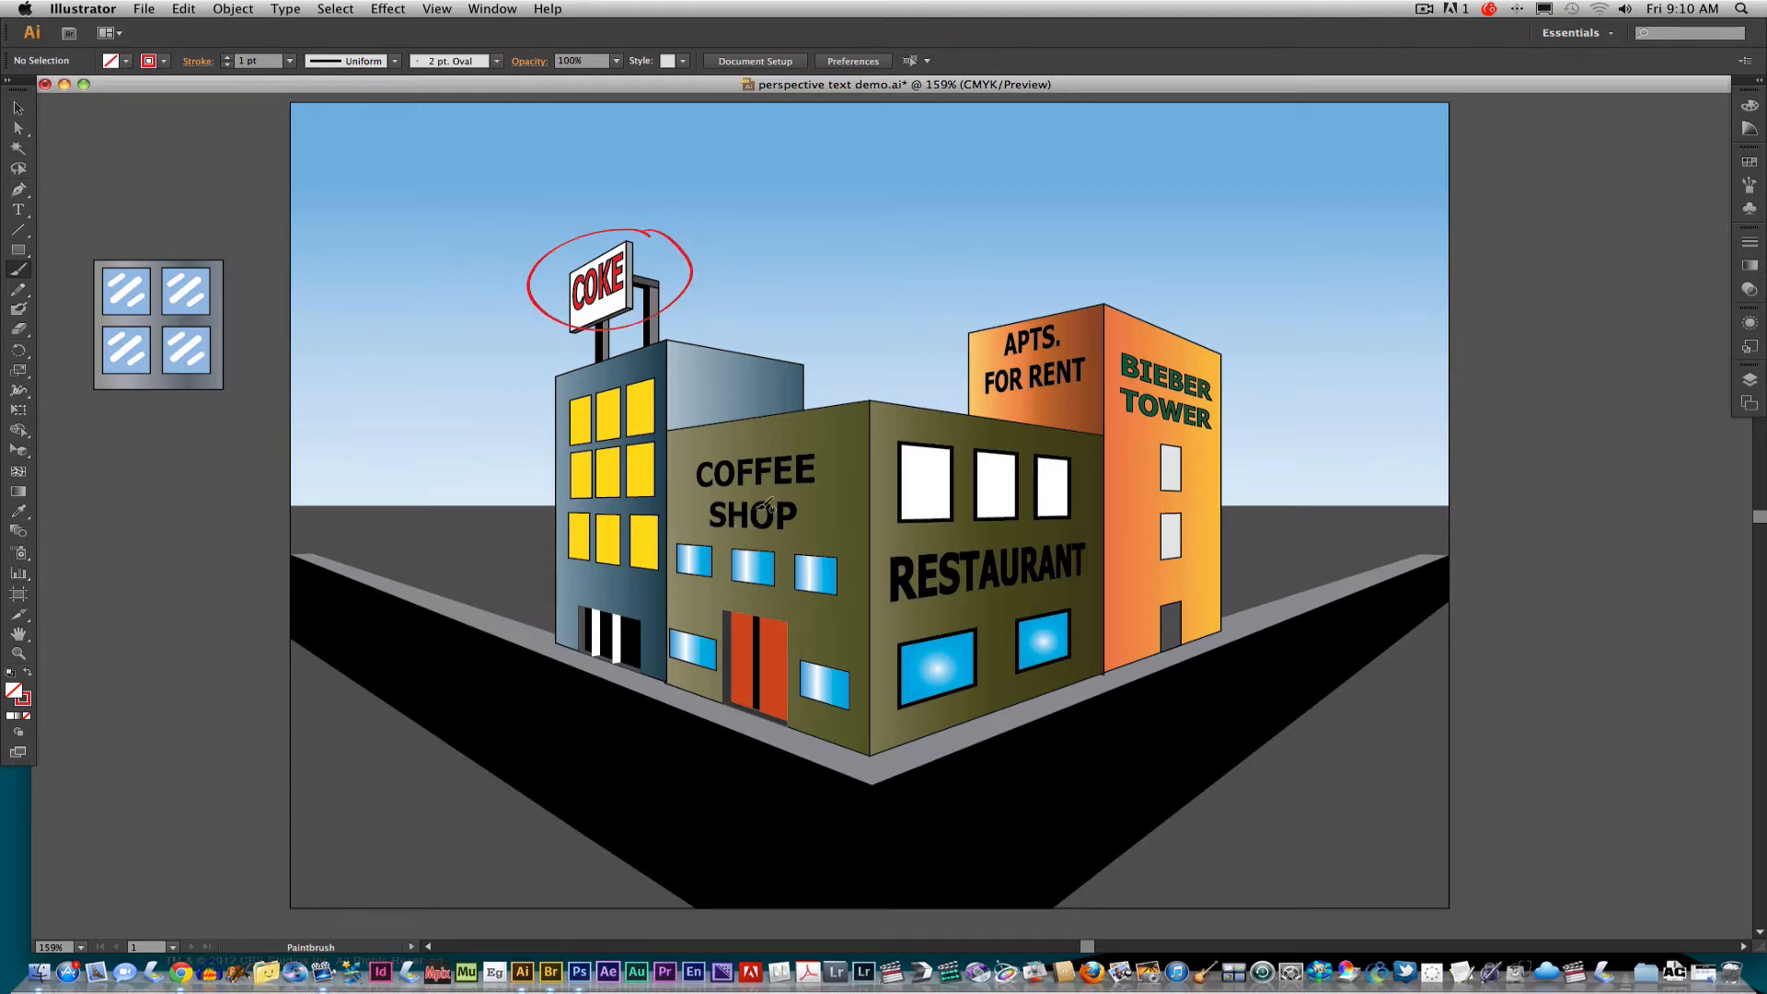
{"action": "mouse_move", "coordinate": [797, 432]}
{"action": "left_mouse_down"}
{"action": "mouse_move", "coordinate": [862, 478]}
{"action": "mouse_move", "coordinate": [778, 435]}
{"action": "left_mouse_up"}
{"action": "mouse_move", "coordinate": [986, 535]}
{"action": "left_mouse_down"}
{"action": "mouse_move", "coordinate": [1146, 556]}
{"action": "mouse_move", "coordinate": [1034, 519]}
{"action": "left_mouse_up"}
{"action": "mouse_move", "coordinate": [1094, 324]}
{"action": "left_mouse_down"}
{"action": "mouse_move", "coordinate": [939, 396]}
{"action": "mouse_move", "coordinate": [1058, 302]}
{"action": "left_mouse_up"}
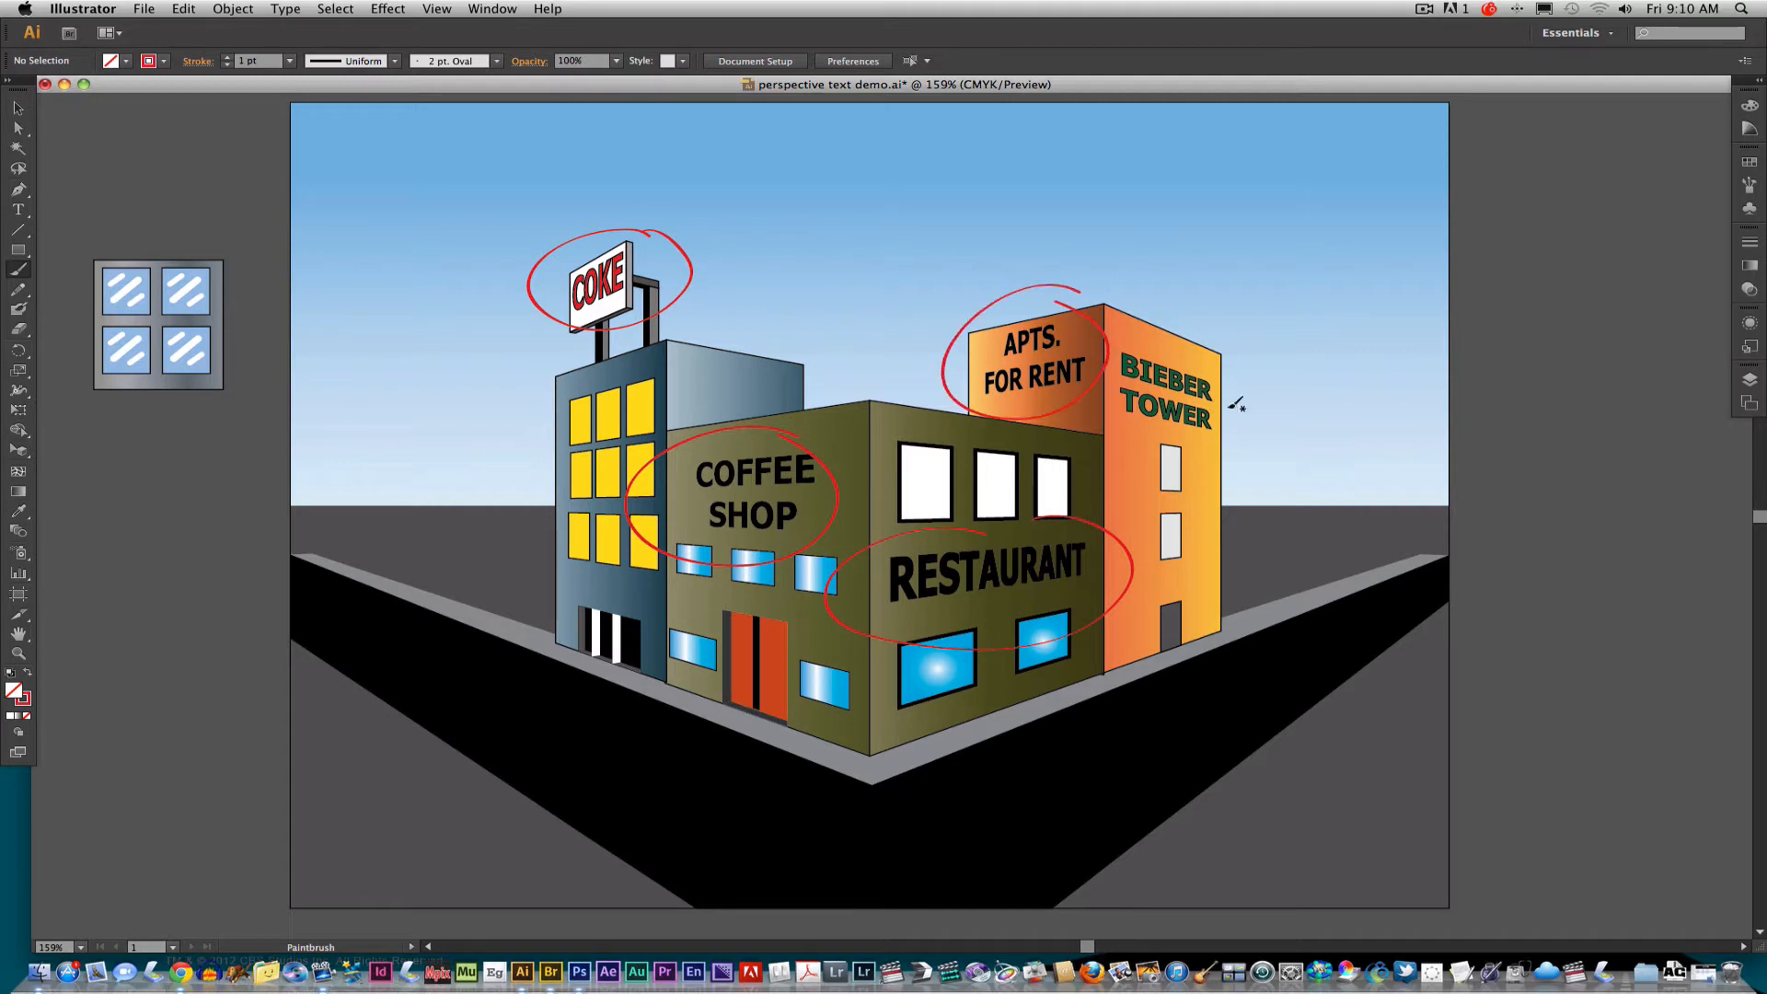
{"action": "mouse_move", "coordinate": [1201, 327]}
{"action": "left_mouse_down"}
{"action": "mouse_move", "coordinate": [1086, 396]}
{"action": "mouse_move", "coordinate": [1176, 329]}
{"action": "left_mouse_up"}
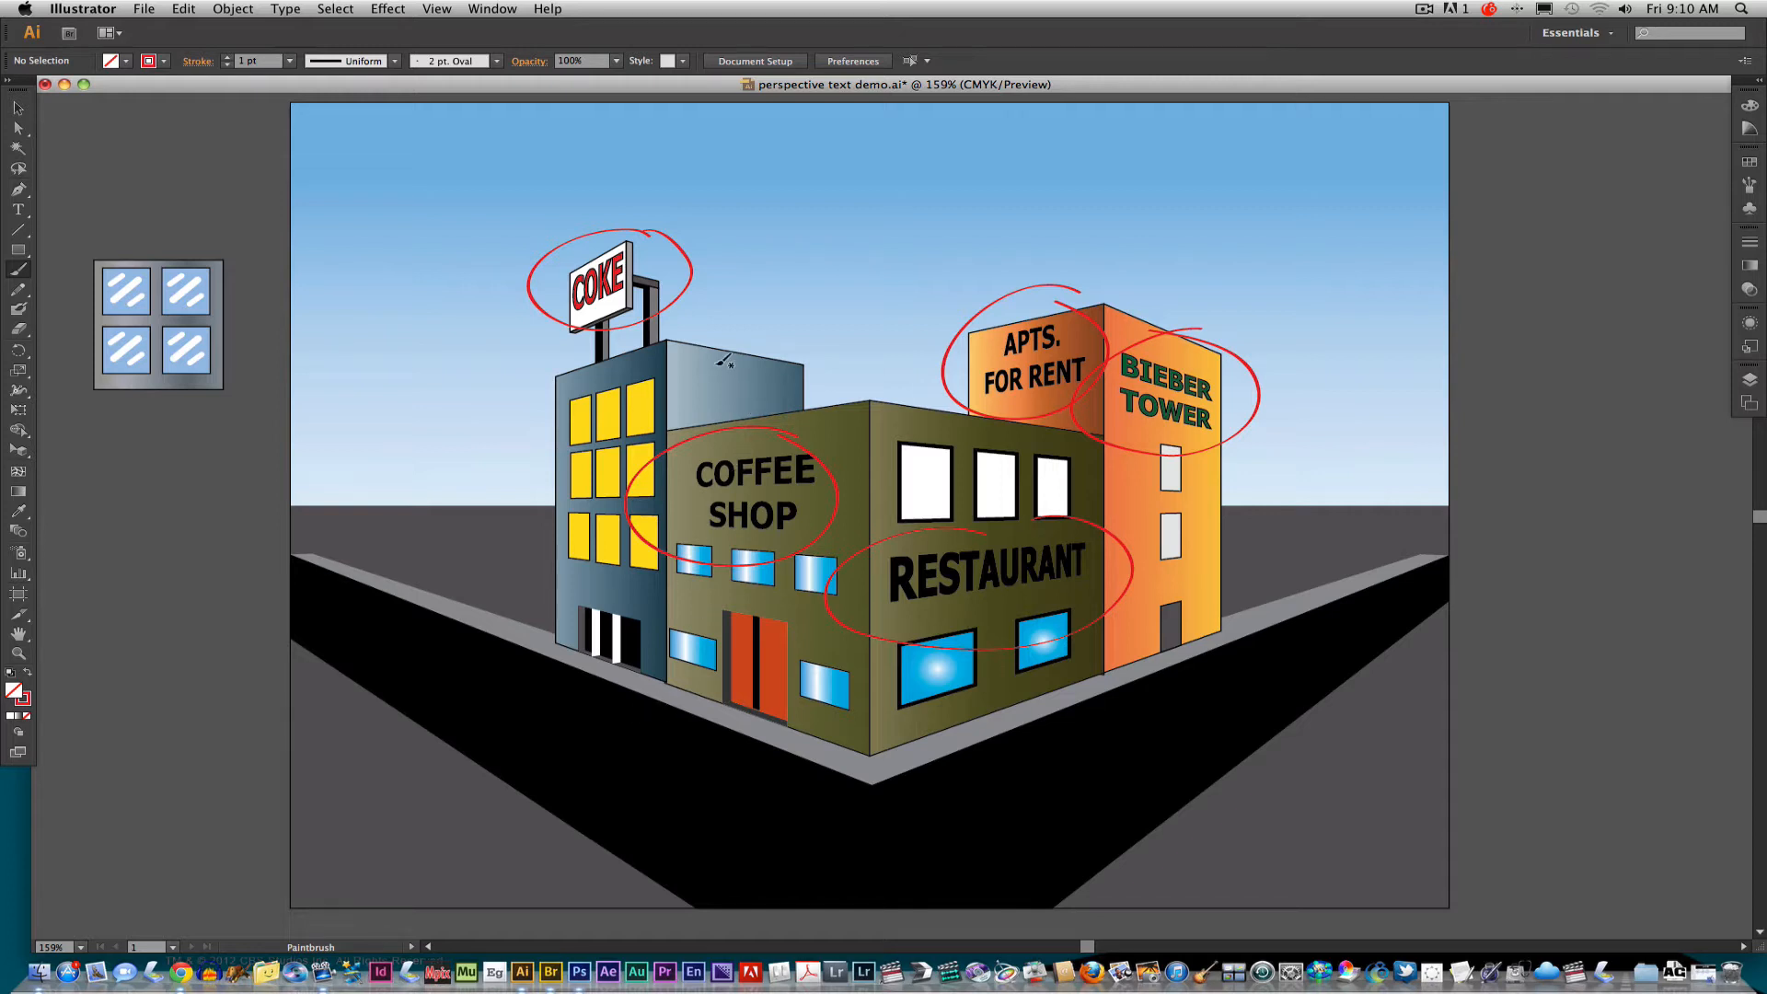
{"action": "mouse_move", "coordinate": [711, 371]}
{"action": "left_mouse_down"}
{"action": "mouse_move", "coordinate": [752, 405]}
{"action": "mouse_move", "coordinate": [702, 409]}
{"action": "left_mouse_up"}
{"action": "left_click_drag", "start_coordinate": [1129, 582], "coordinate": [1213, 583]}
Step: Open perspective text.ai from the Project 6- Perspective folder and fit its artboard in the window
{"action": "left_click", "coordinate": [145, 10]}
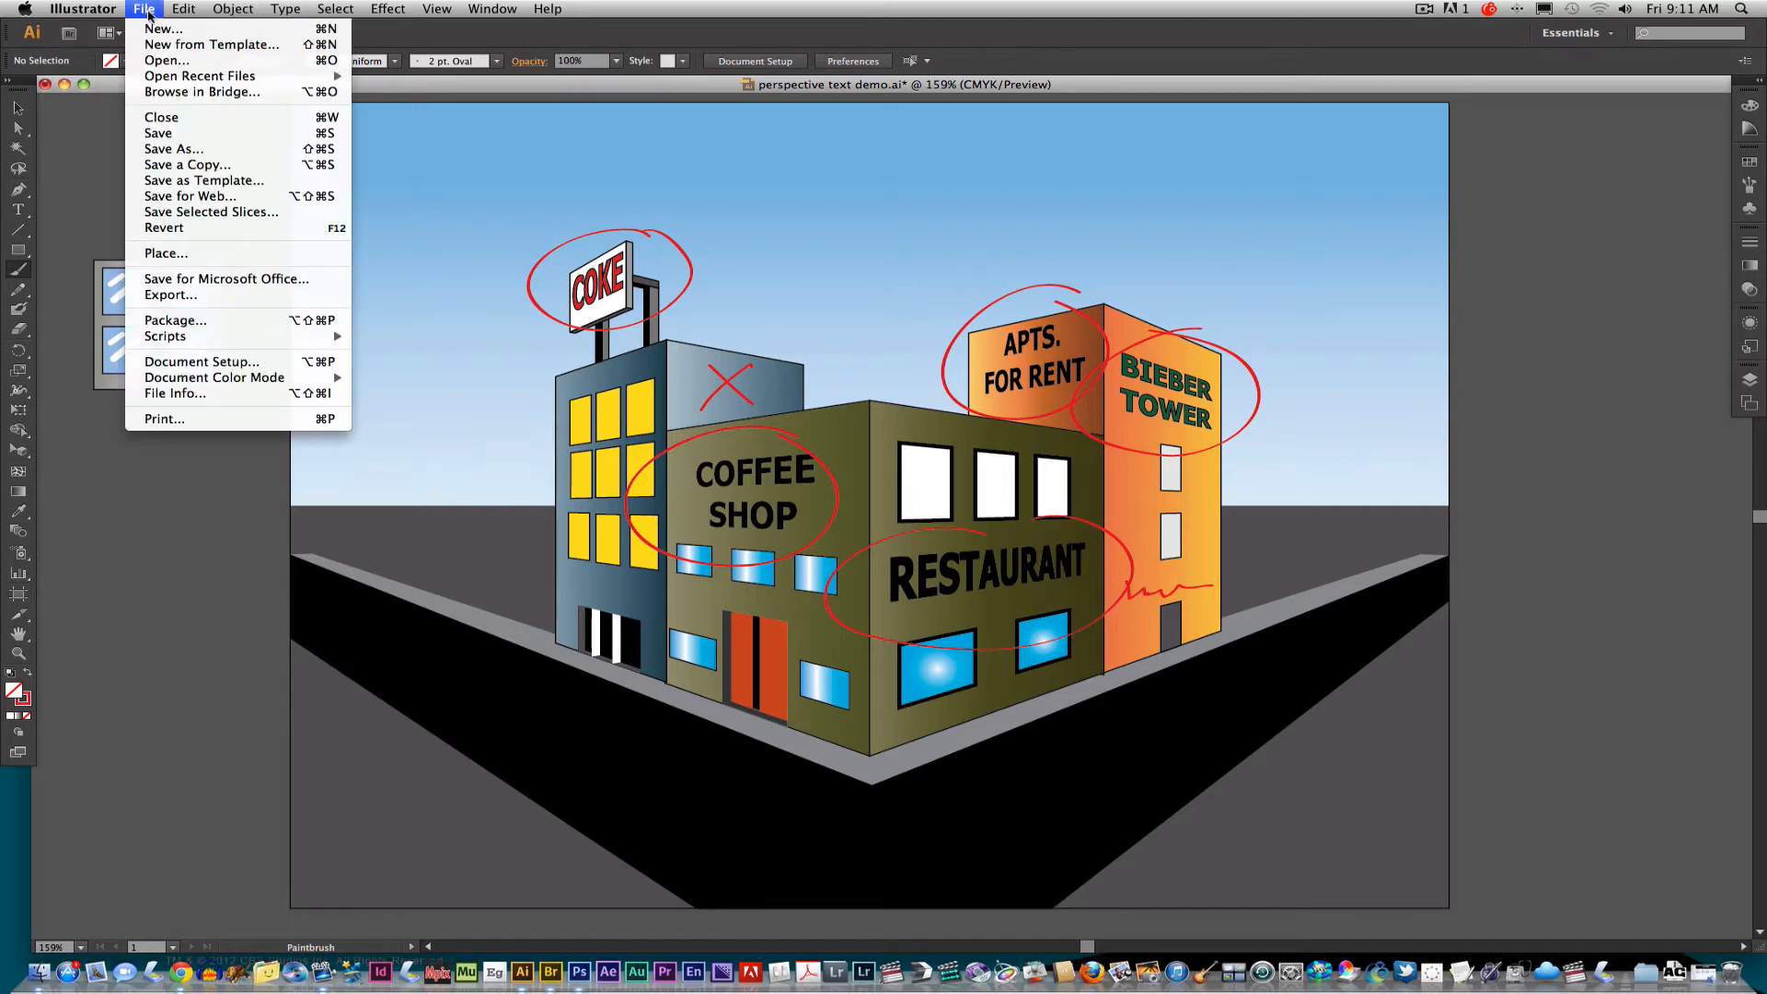
{"action": "left_click", "coordinate": [162, 61]}
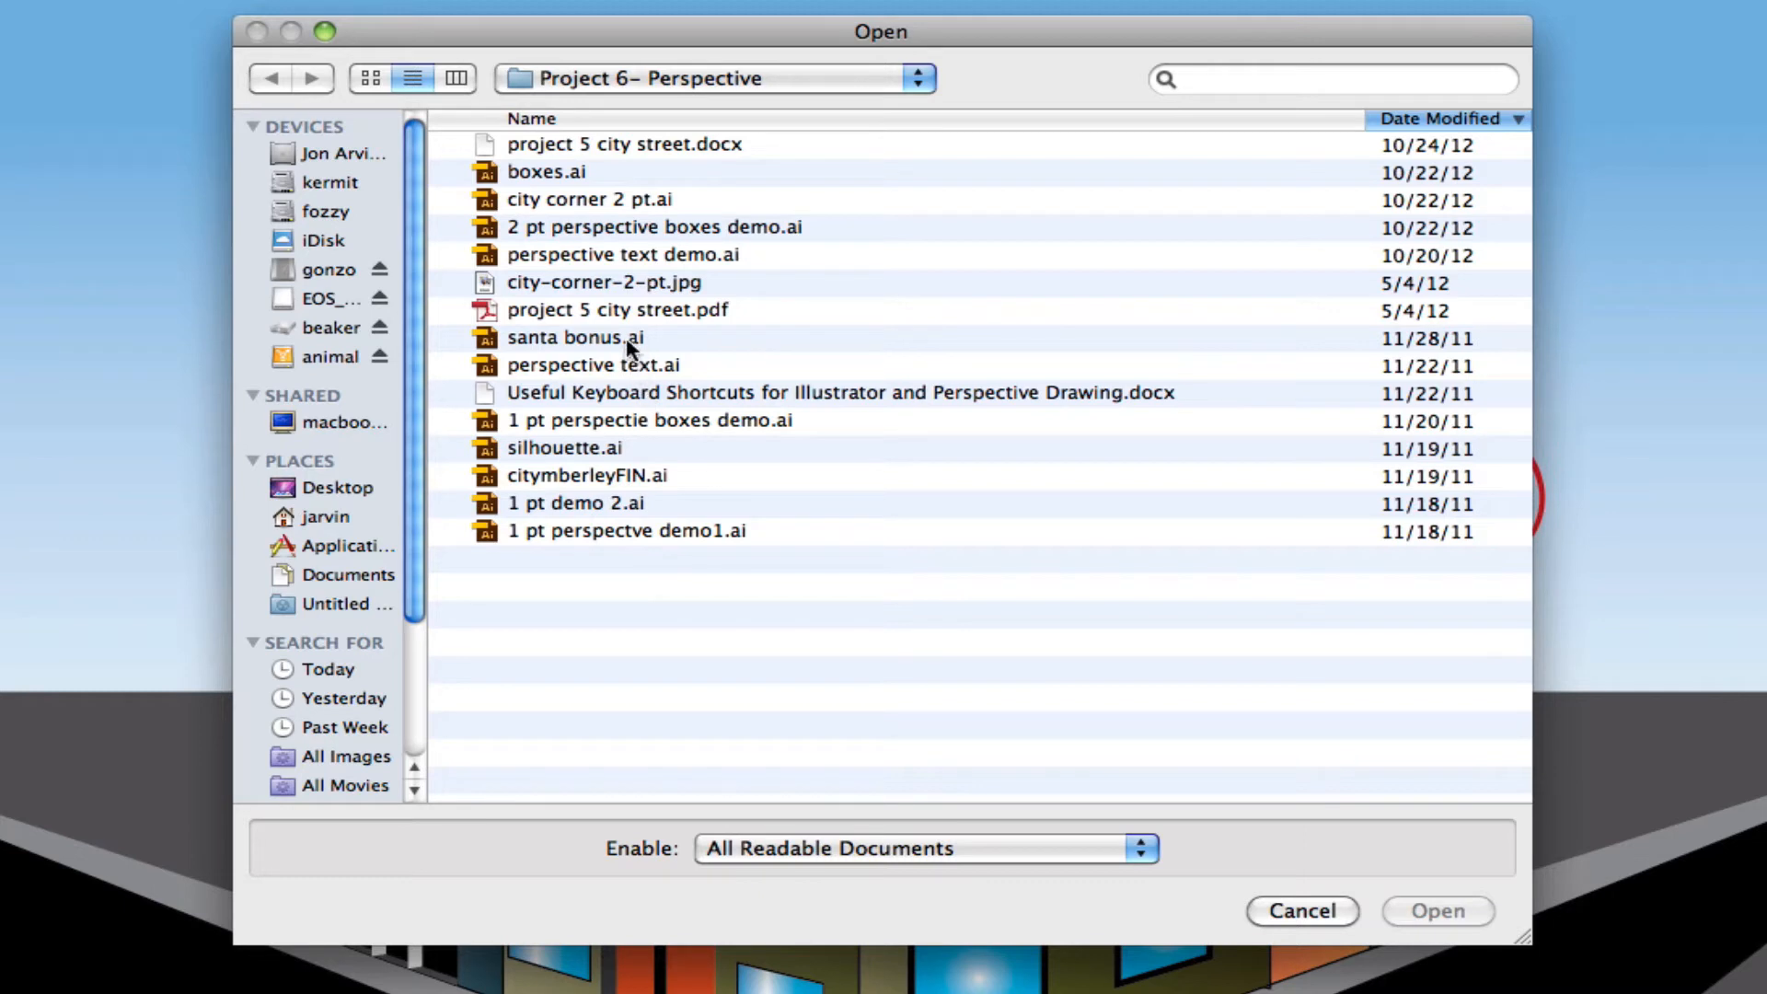
{"action": "left_click", "coordinate": [617, 366]}
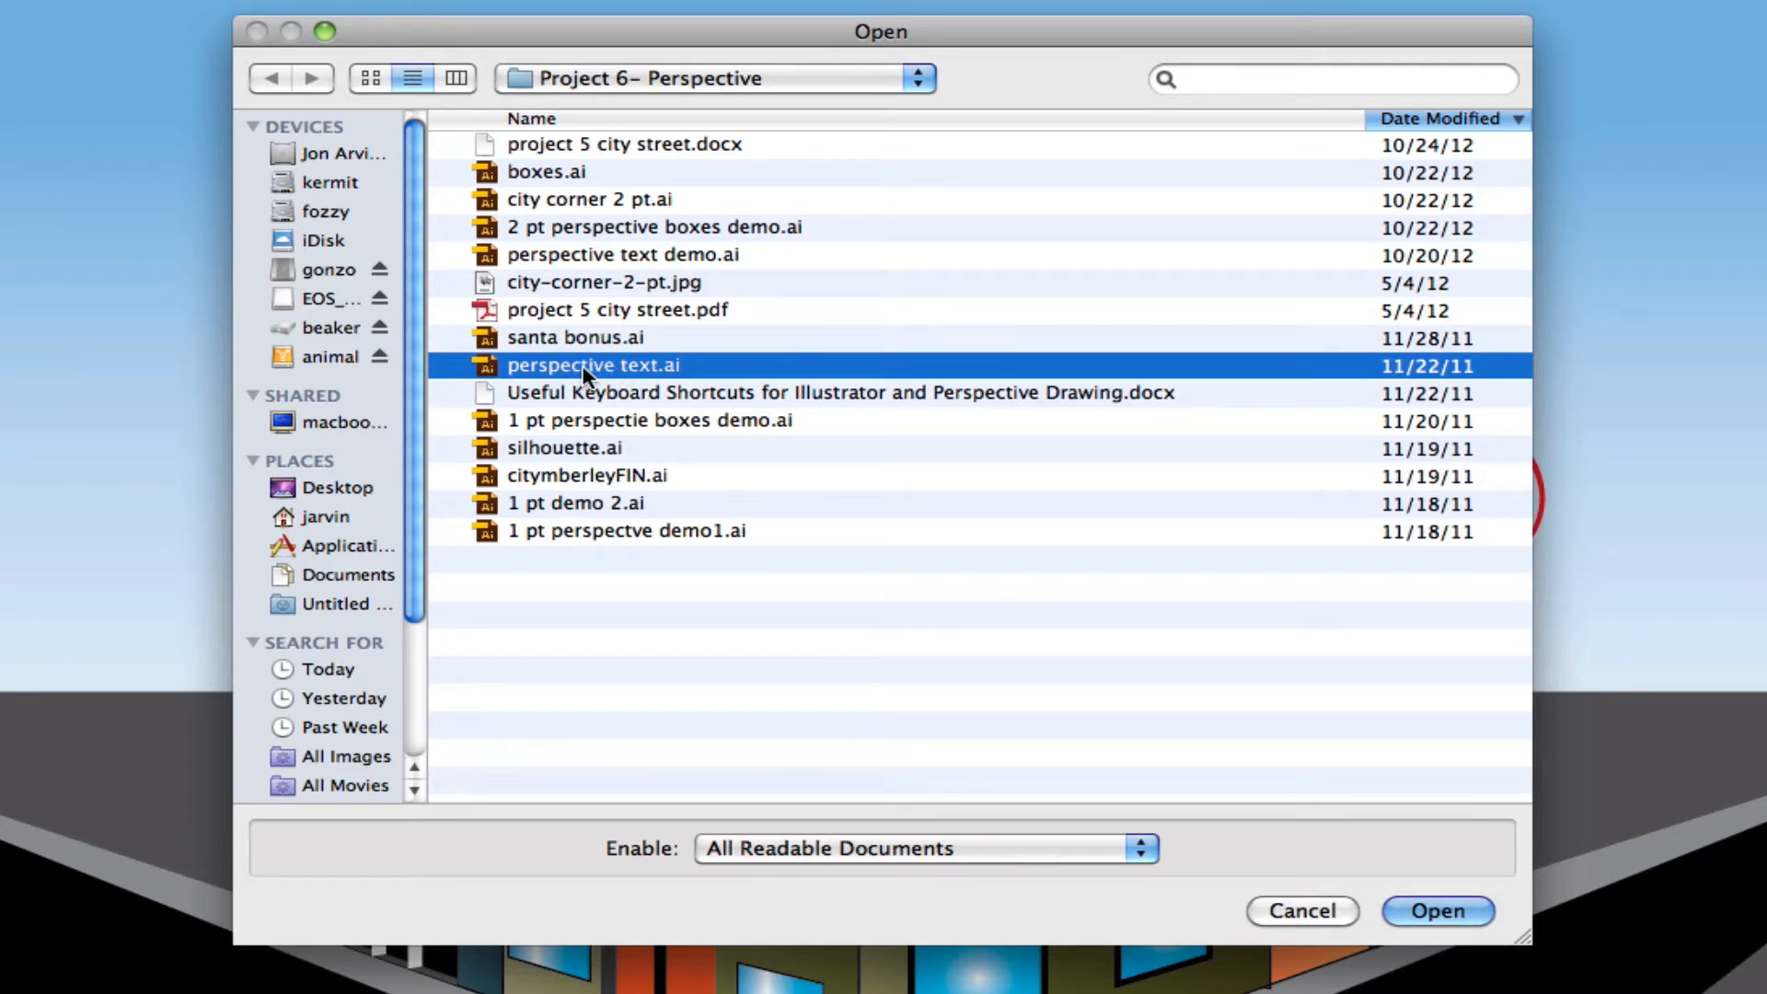
{"action": "double_click", "coordinate": [583, 369]}
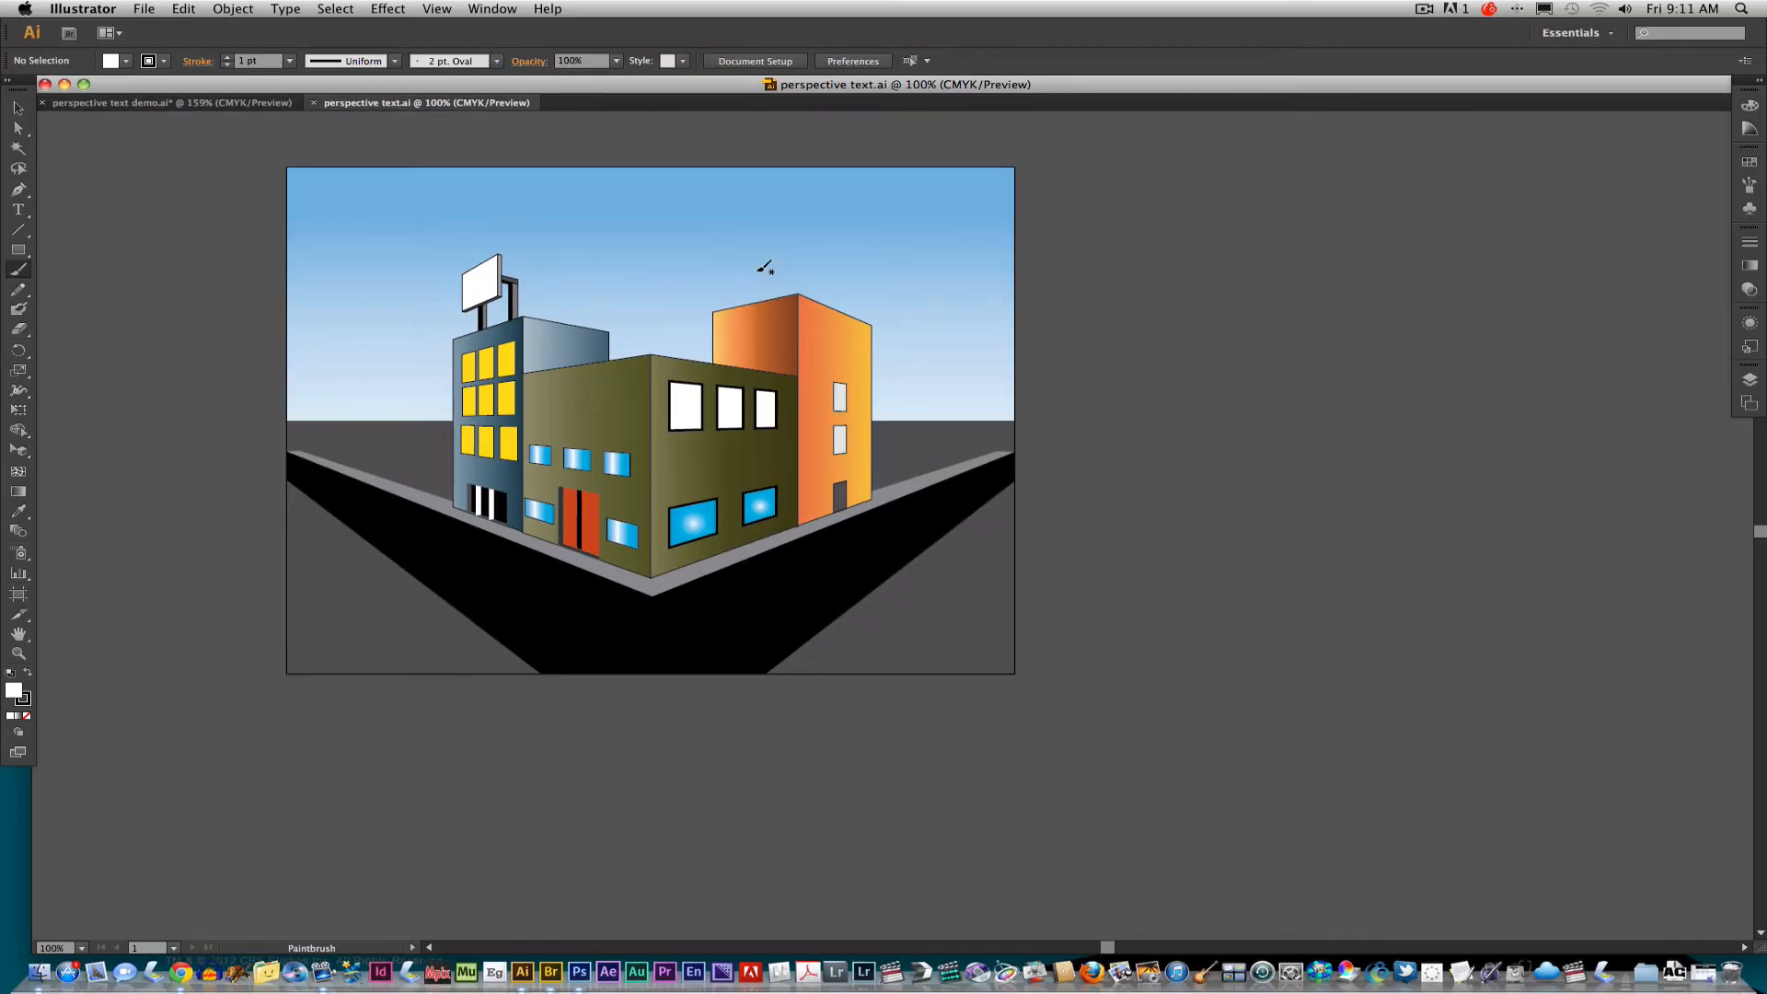
{"action": "key", "text": "super+0"}
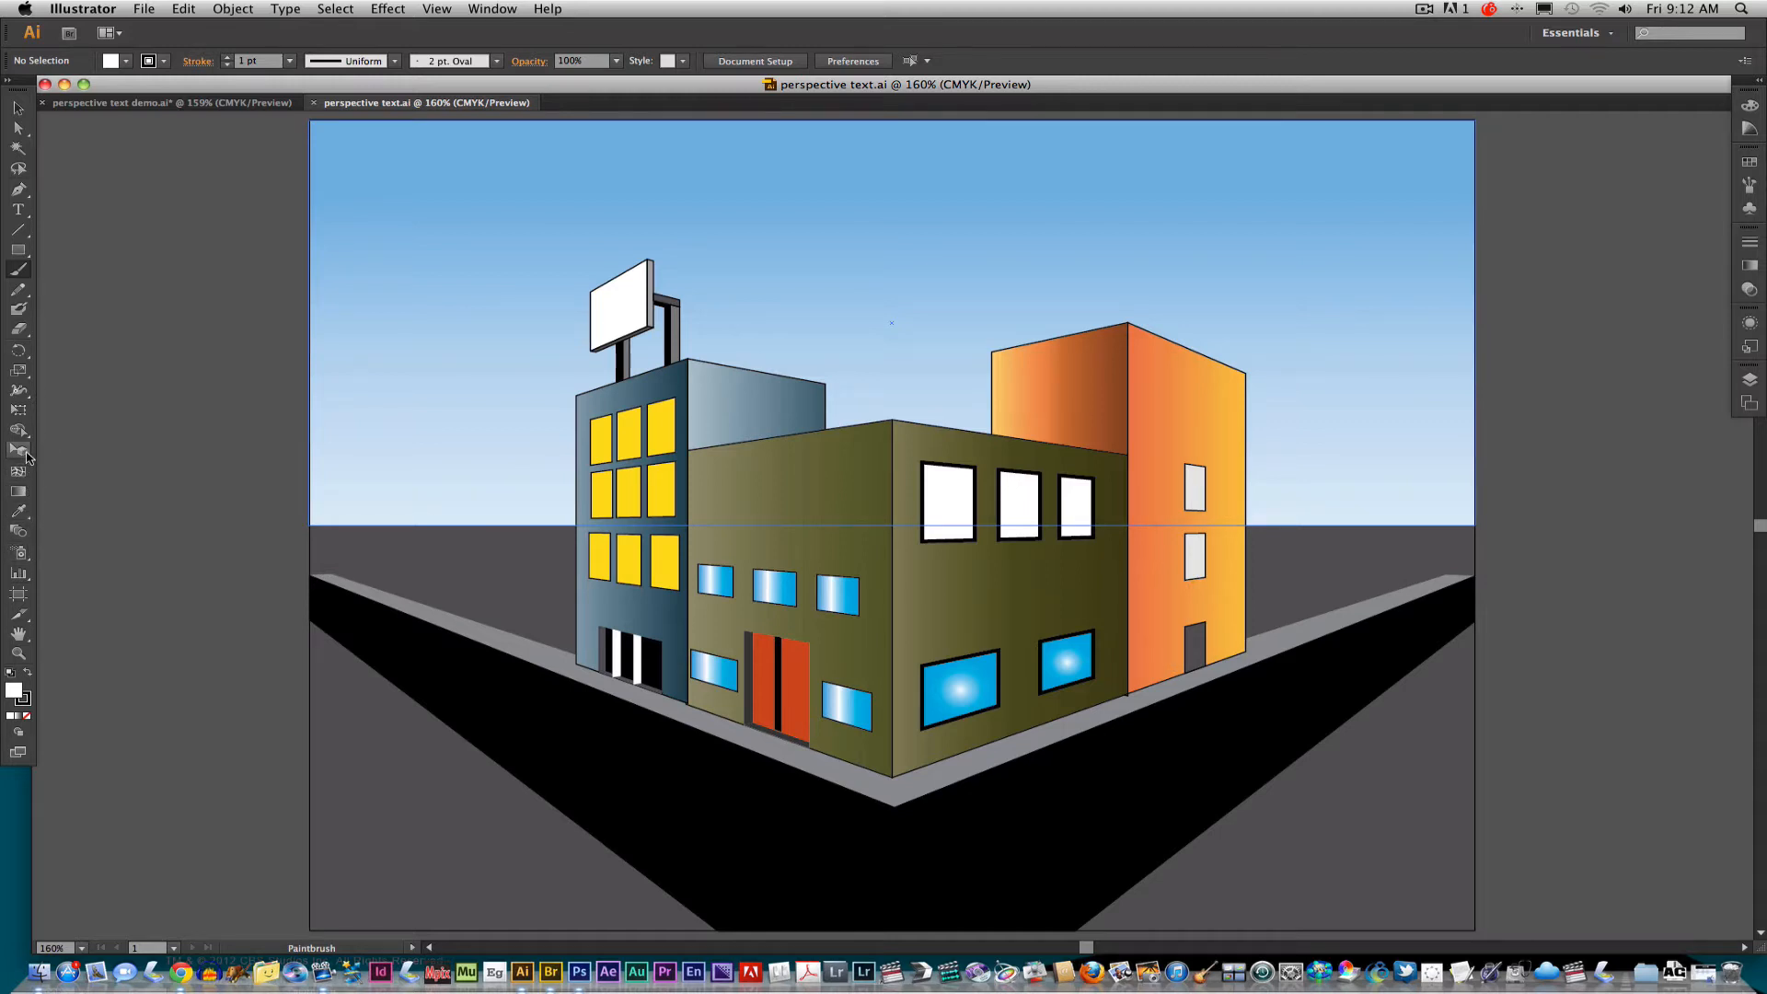
Step: Display the perspective grid over the city drawing with the Perspective Grid tool, and toggle the grid's visibility off and on
{"action": "left_click", "coordinate": [27, 455]}
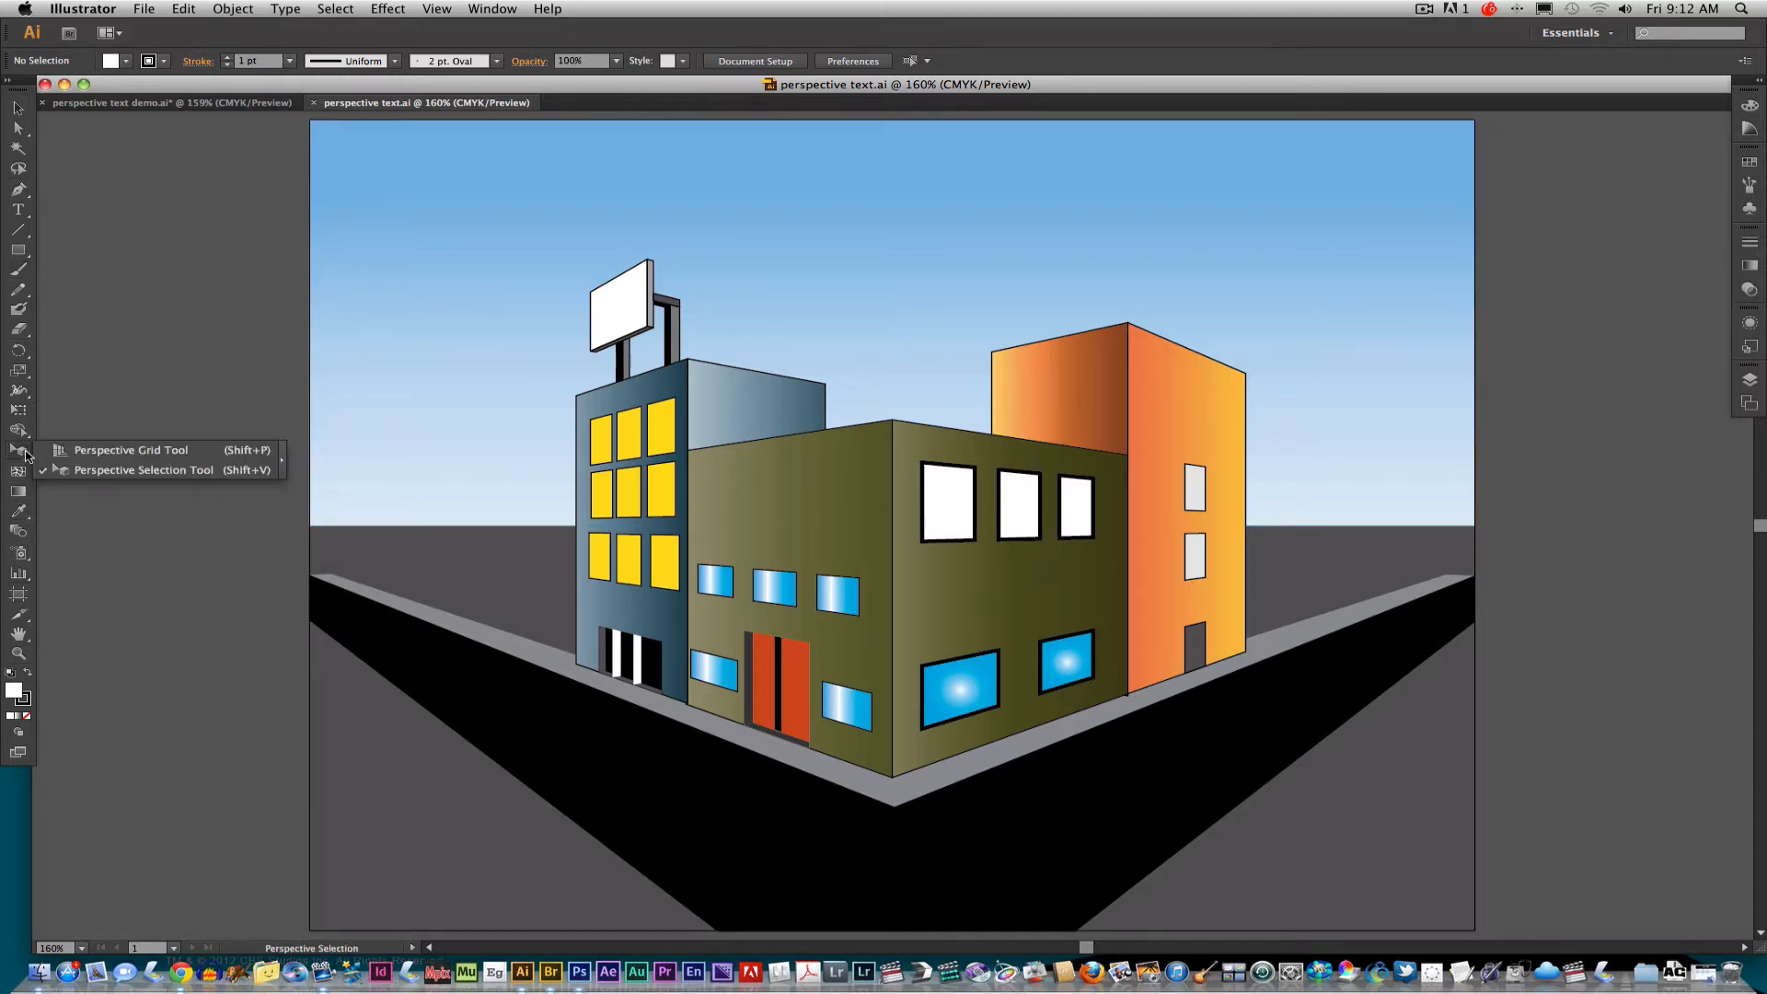
{"action": "left_click", "coordinate": [61, 451]}
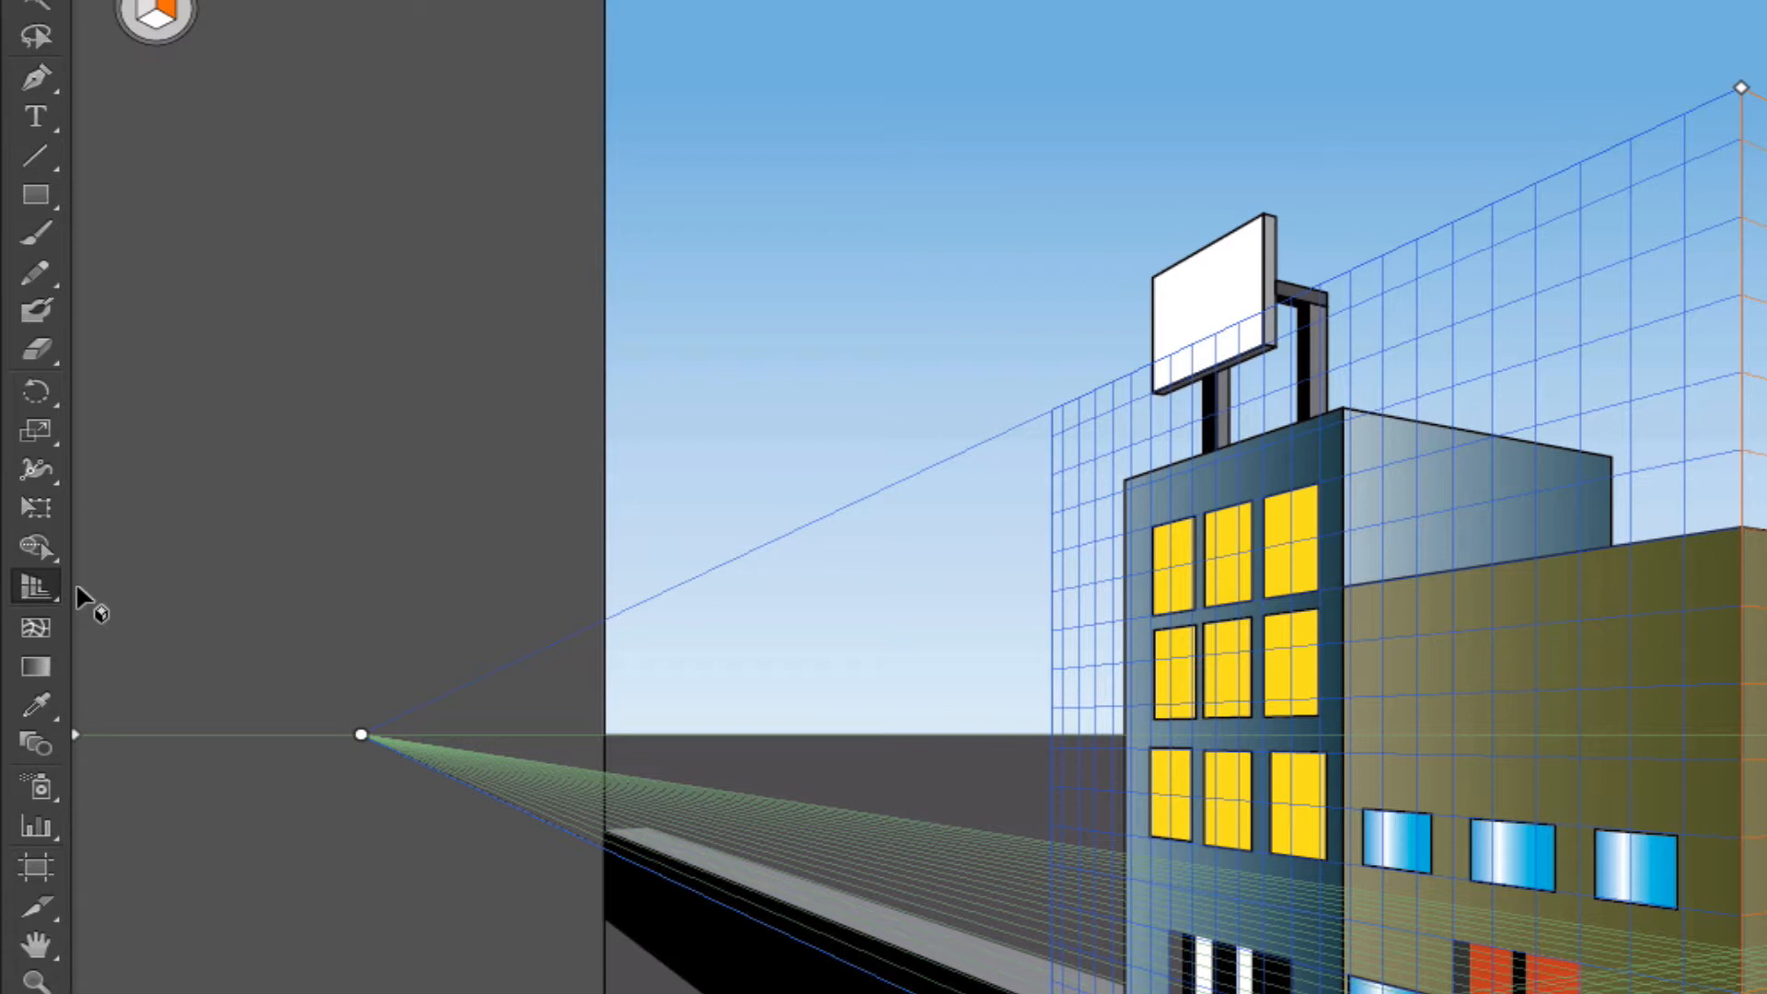
{"action": "key", "text": "ctrl+shift+i"}
{"action": "key", "text": "ctrl+shift+i"}
Step: Tear off the perspective tools as a floating panel on the pasteboard beside the artboard and activate the Perspective Selection tool
{"action": "left_click", "coordinate": [33, 589]}
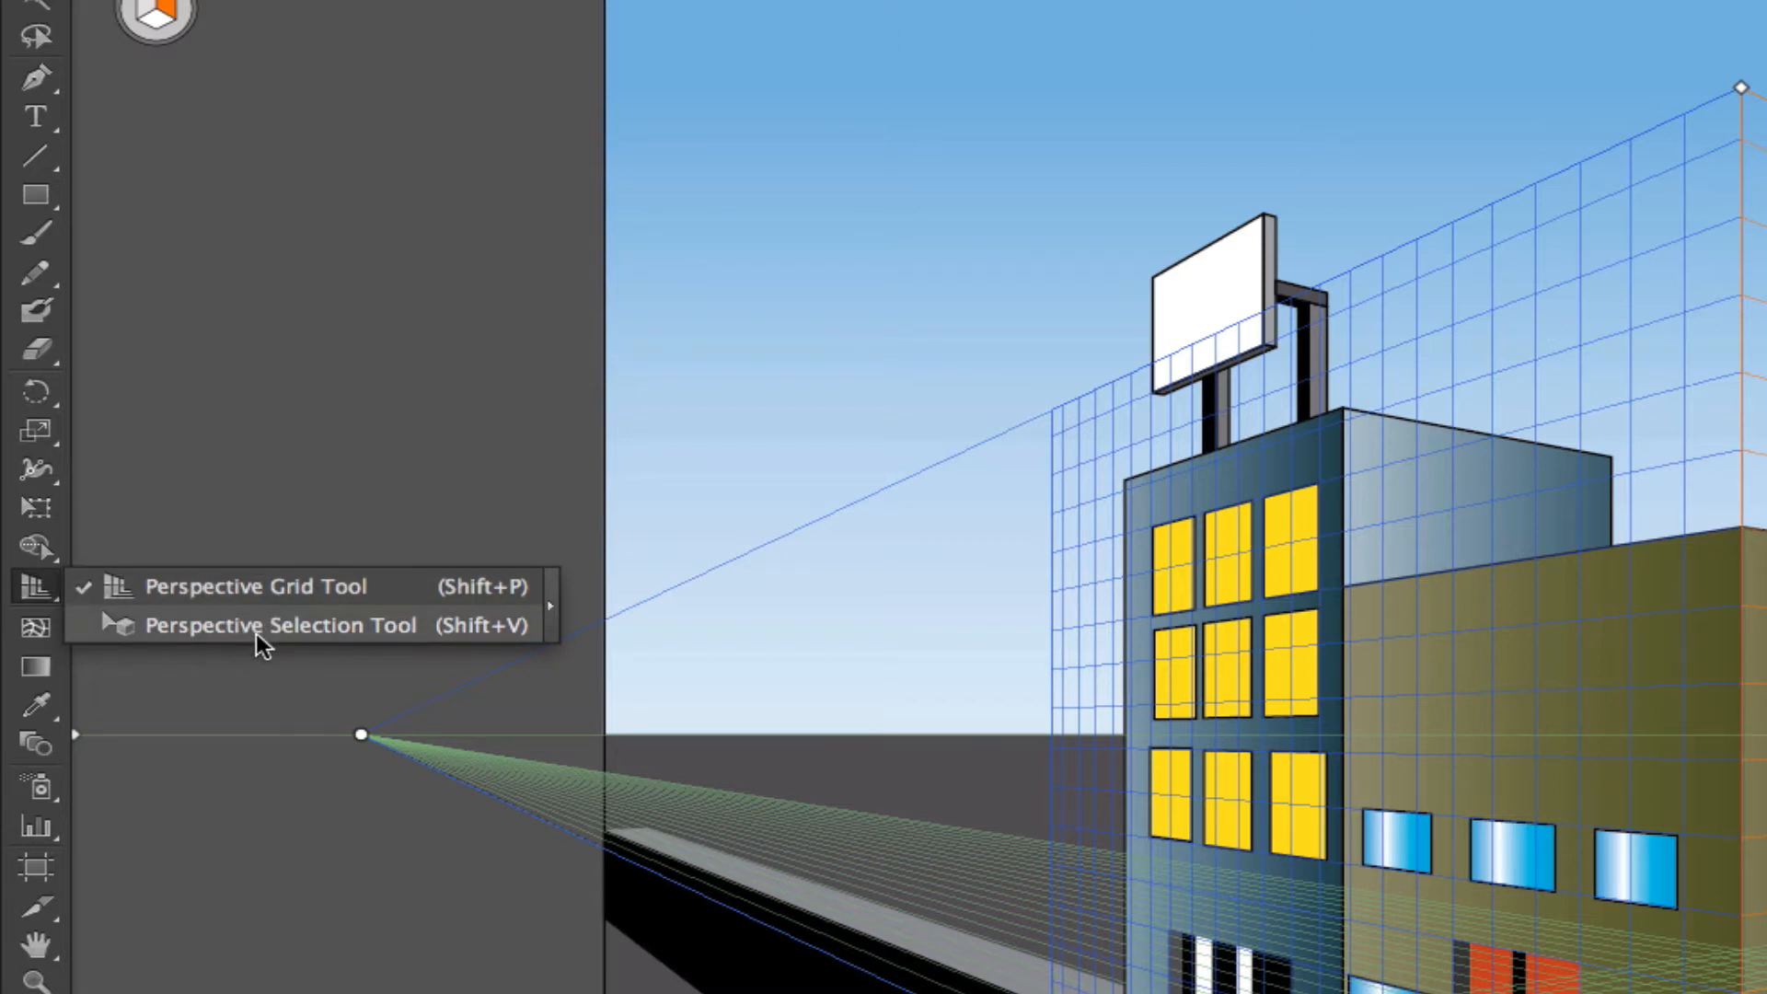
{"action": "left_click", "coordinate": [553, 611]}
{"action": "left_click_drag", "start_coordinate": [172, 566], "coordinate": [460, 308]}
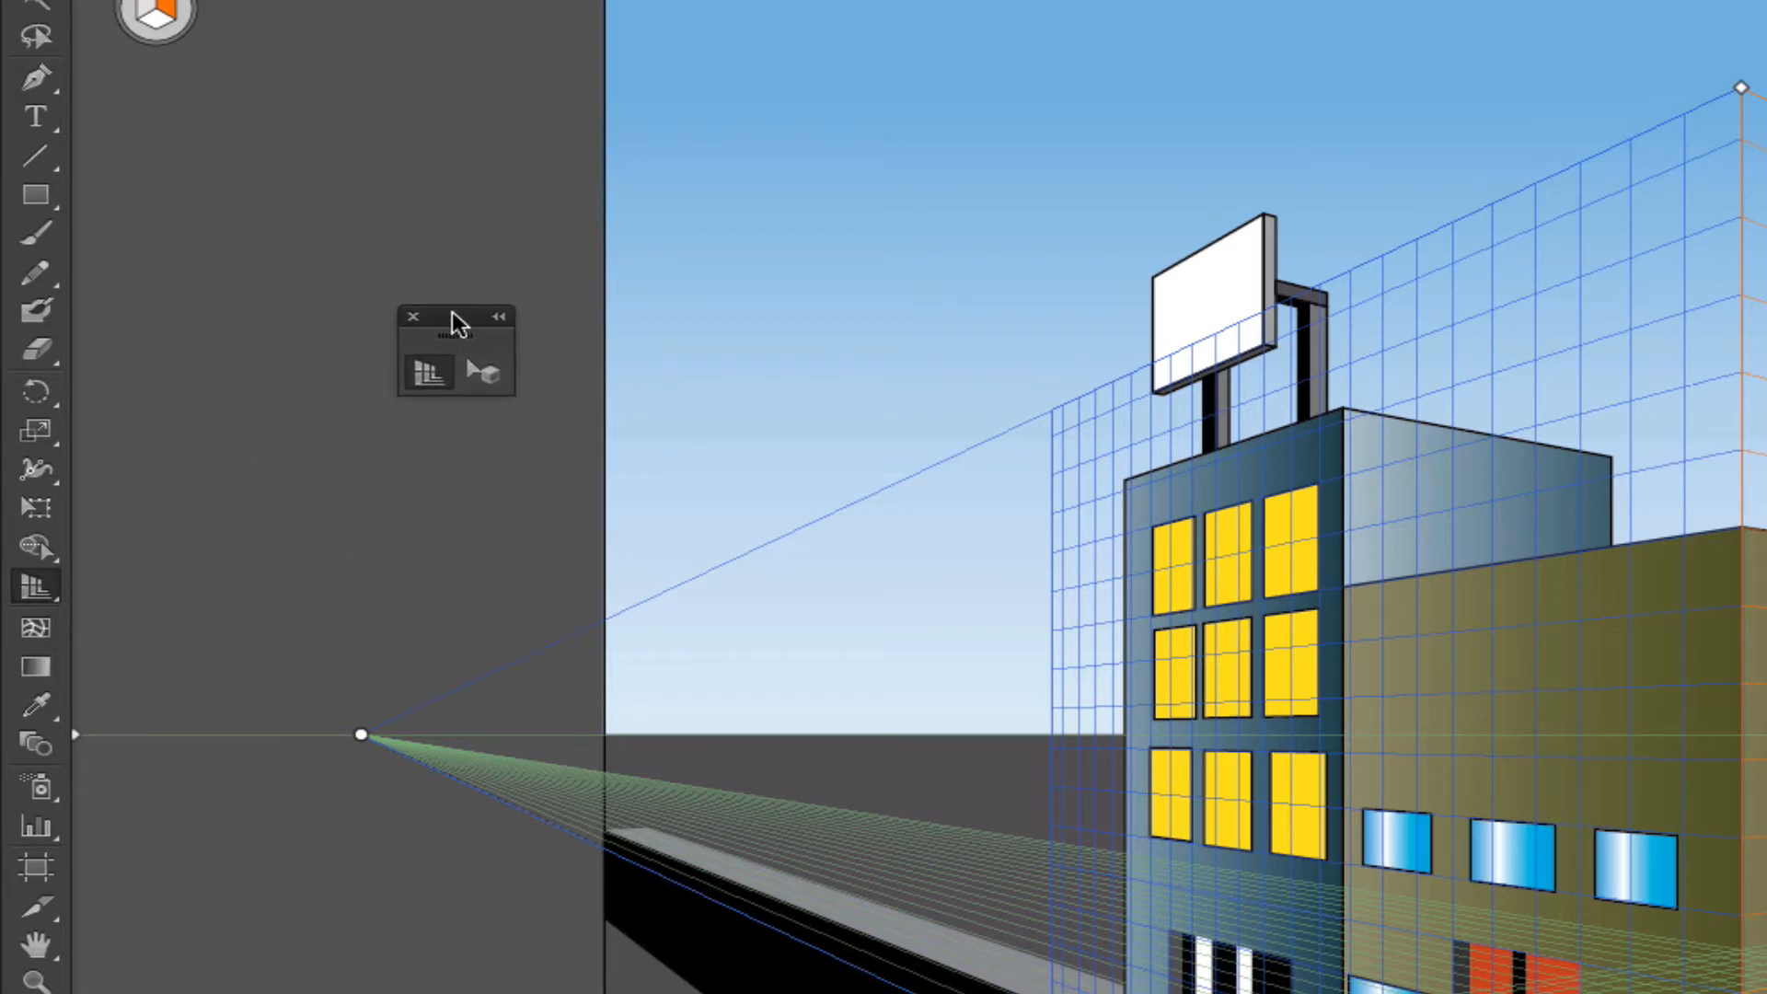
{"action": "left_click", "coordinate": [481, 373]}
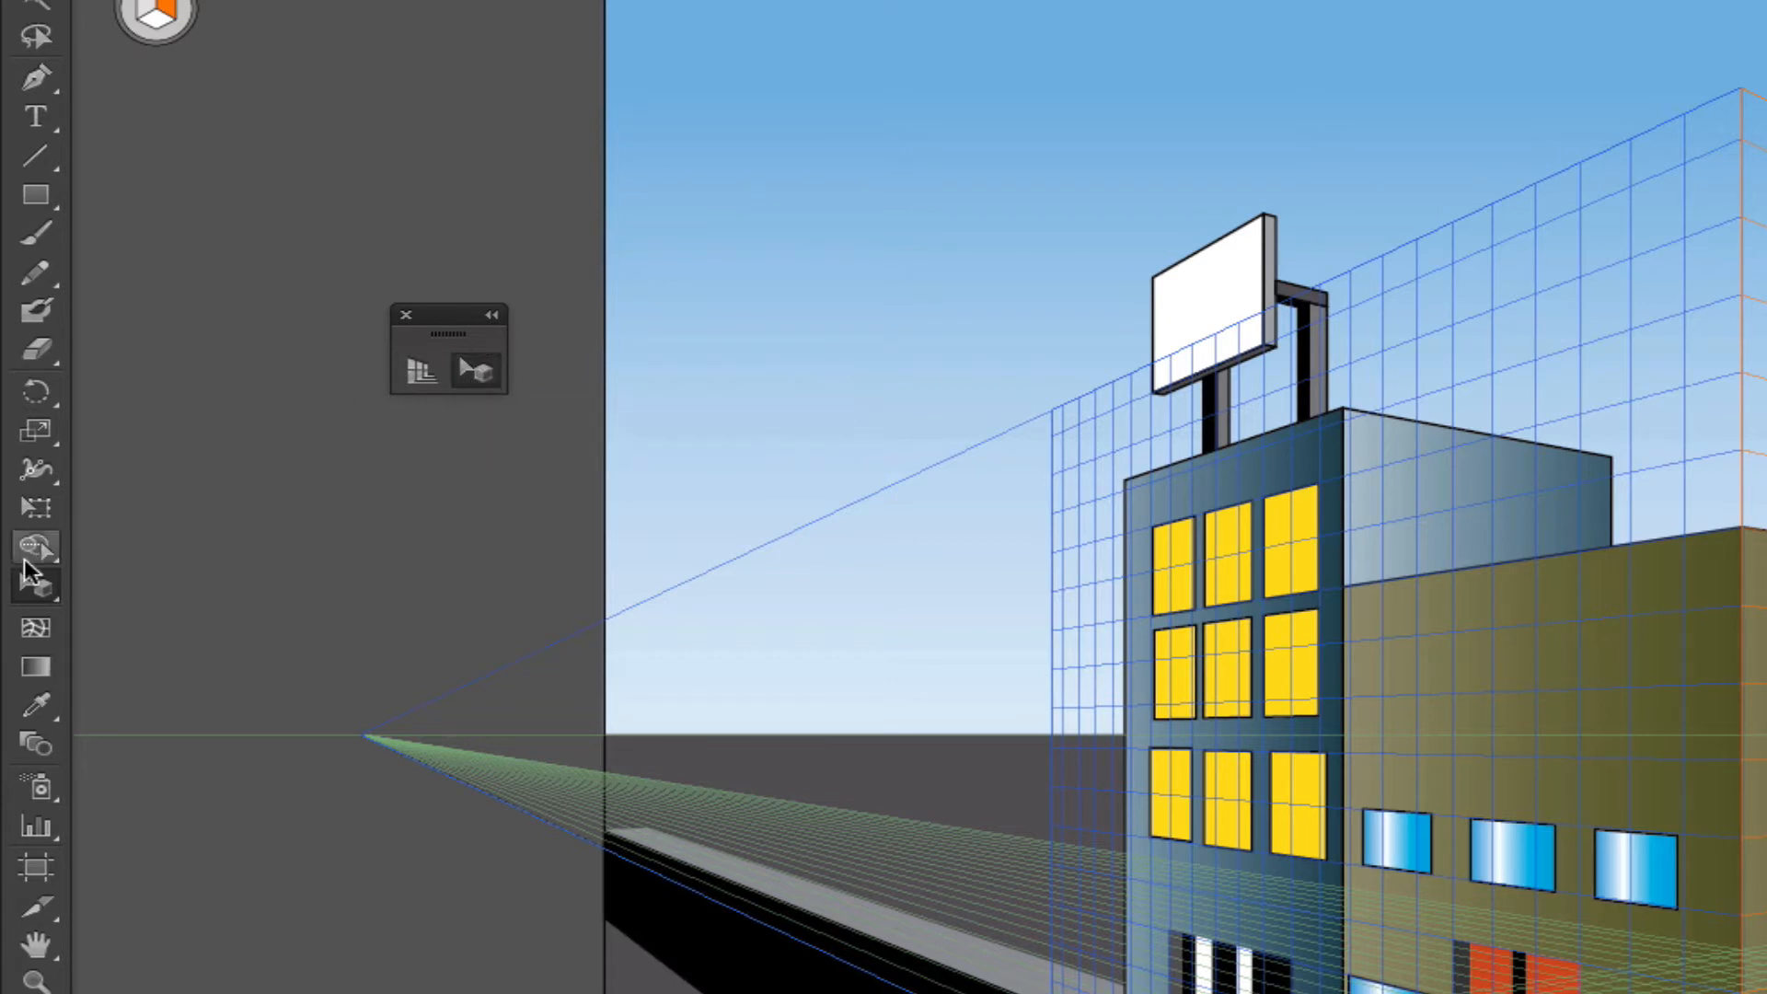
{"action": "left_click", "coordinate": [39, 586]}
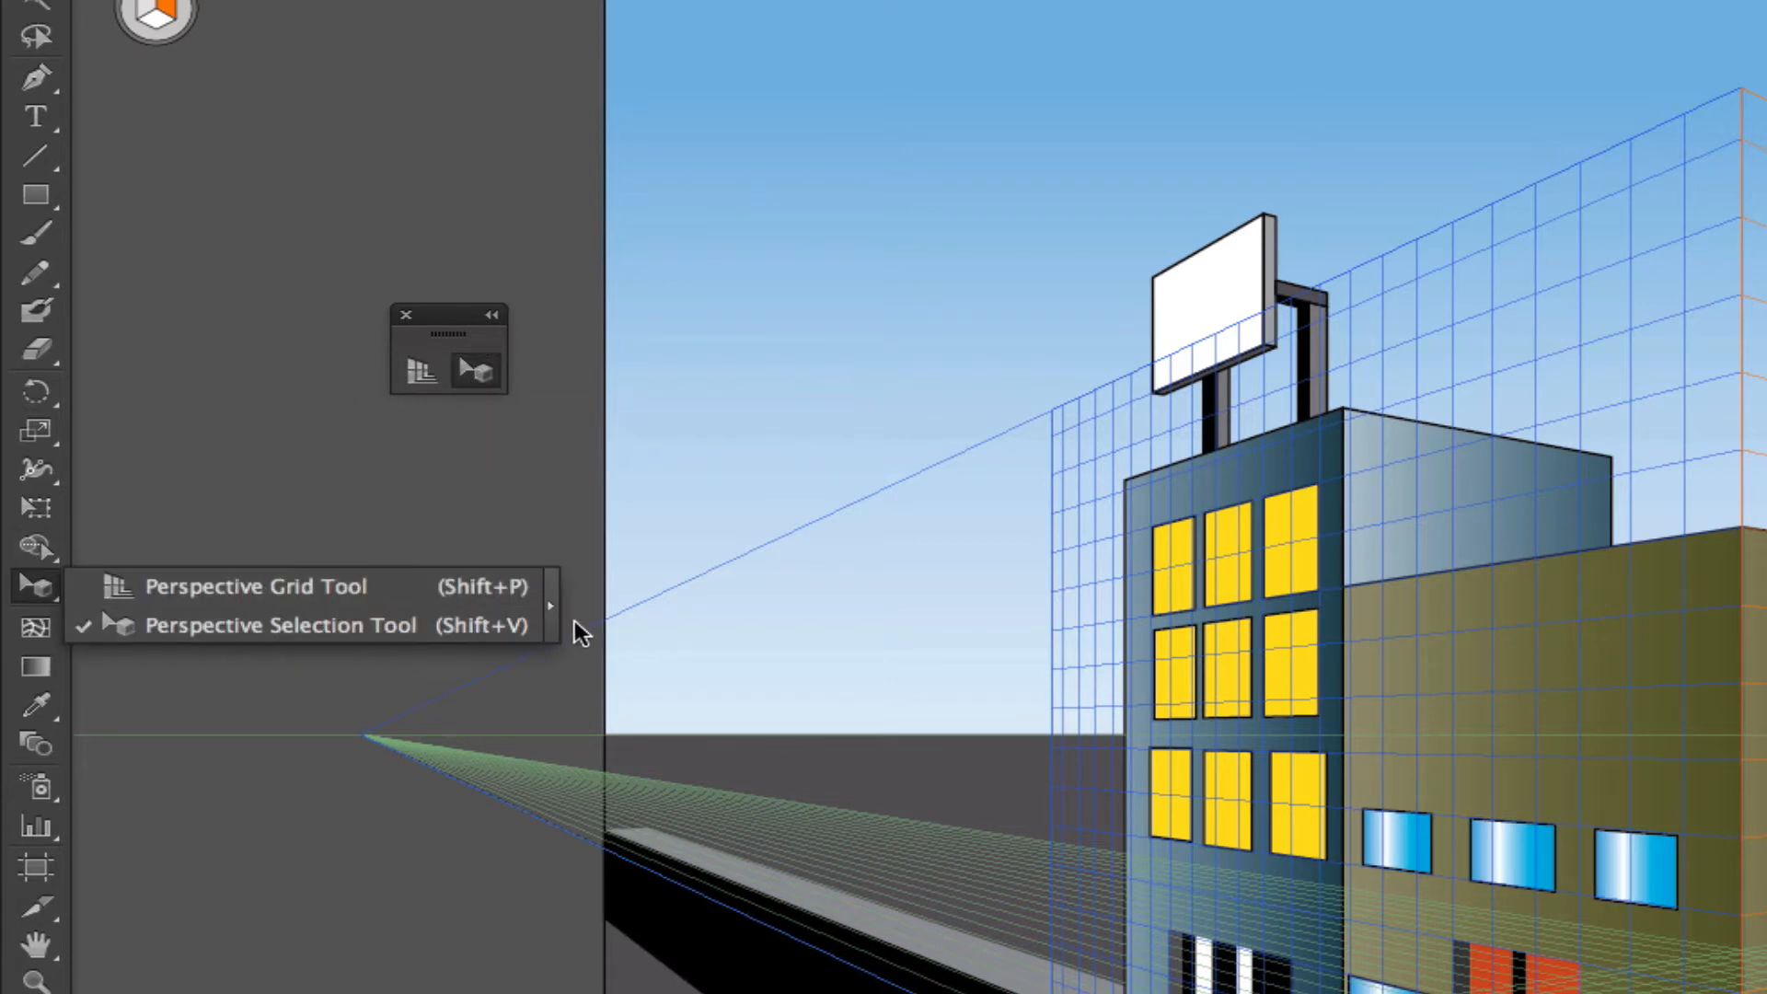
{"action": "left_click", "coordinate": [486, 374]}
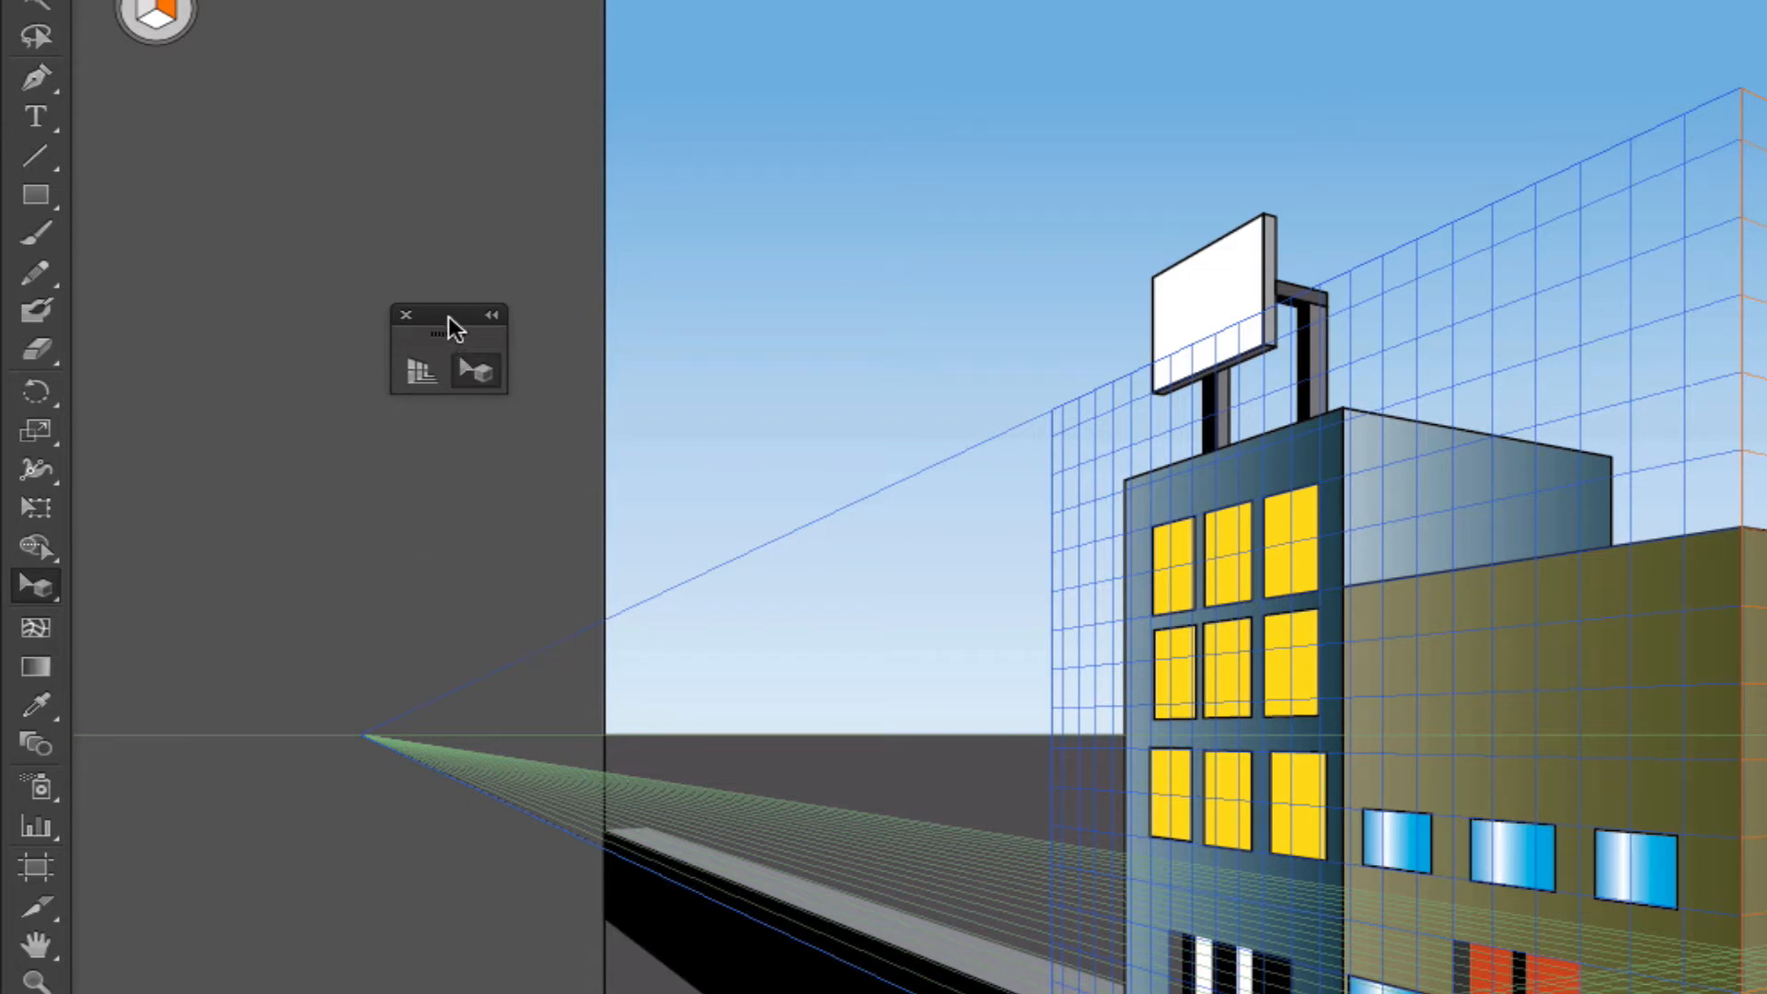
{"action": "left_click_drag", "start_coordinate": [449, 316], "coordinate": [438, 377]}
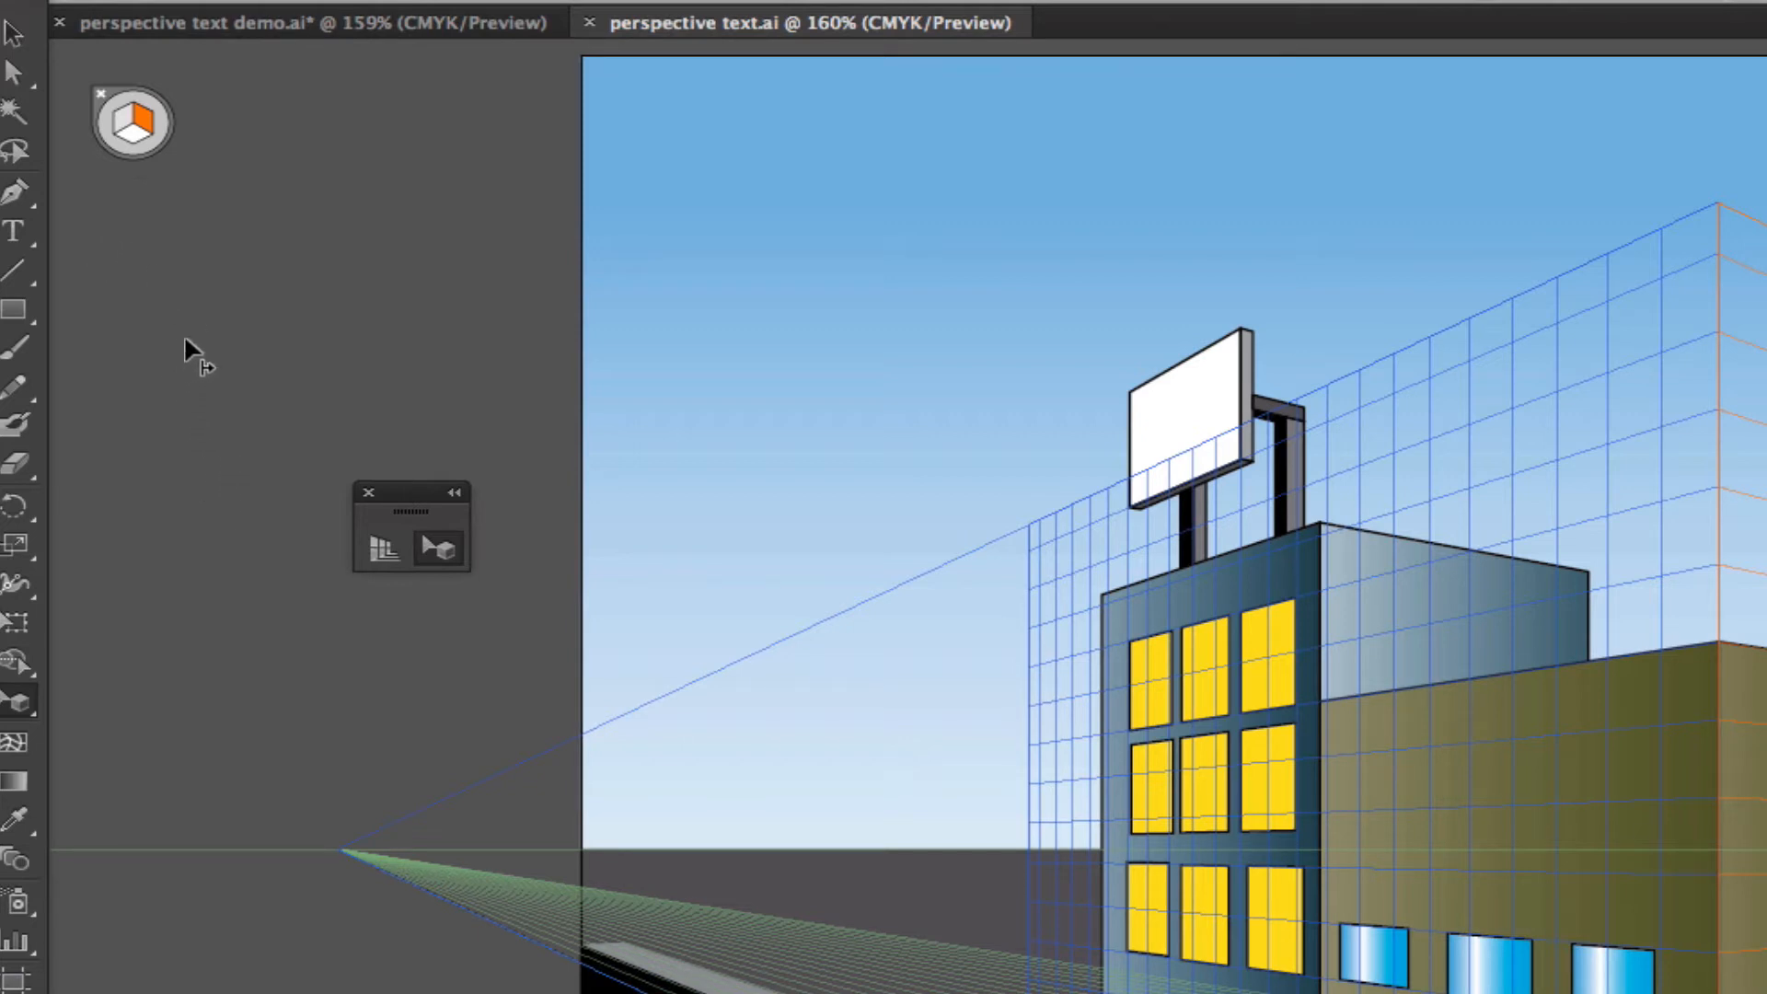
Step: Switch the active perspective plane through Left Grid, Right Grid and the horizontal grid, ending with No Active Grid
{"action": "left_click", "coordinate": [126, 125]}
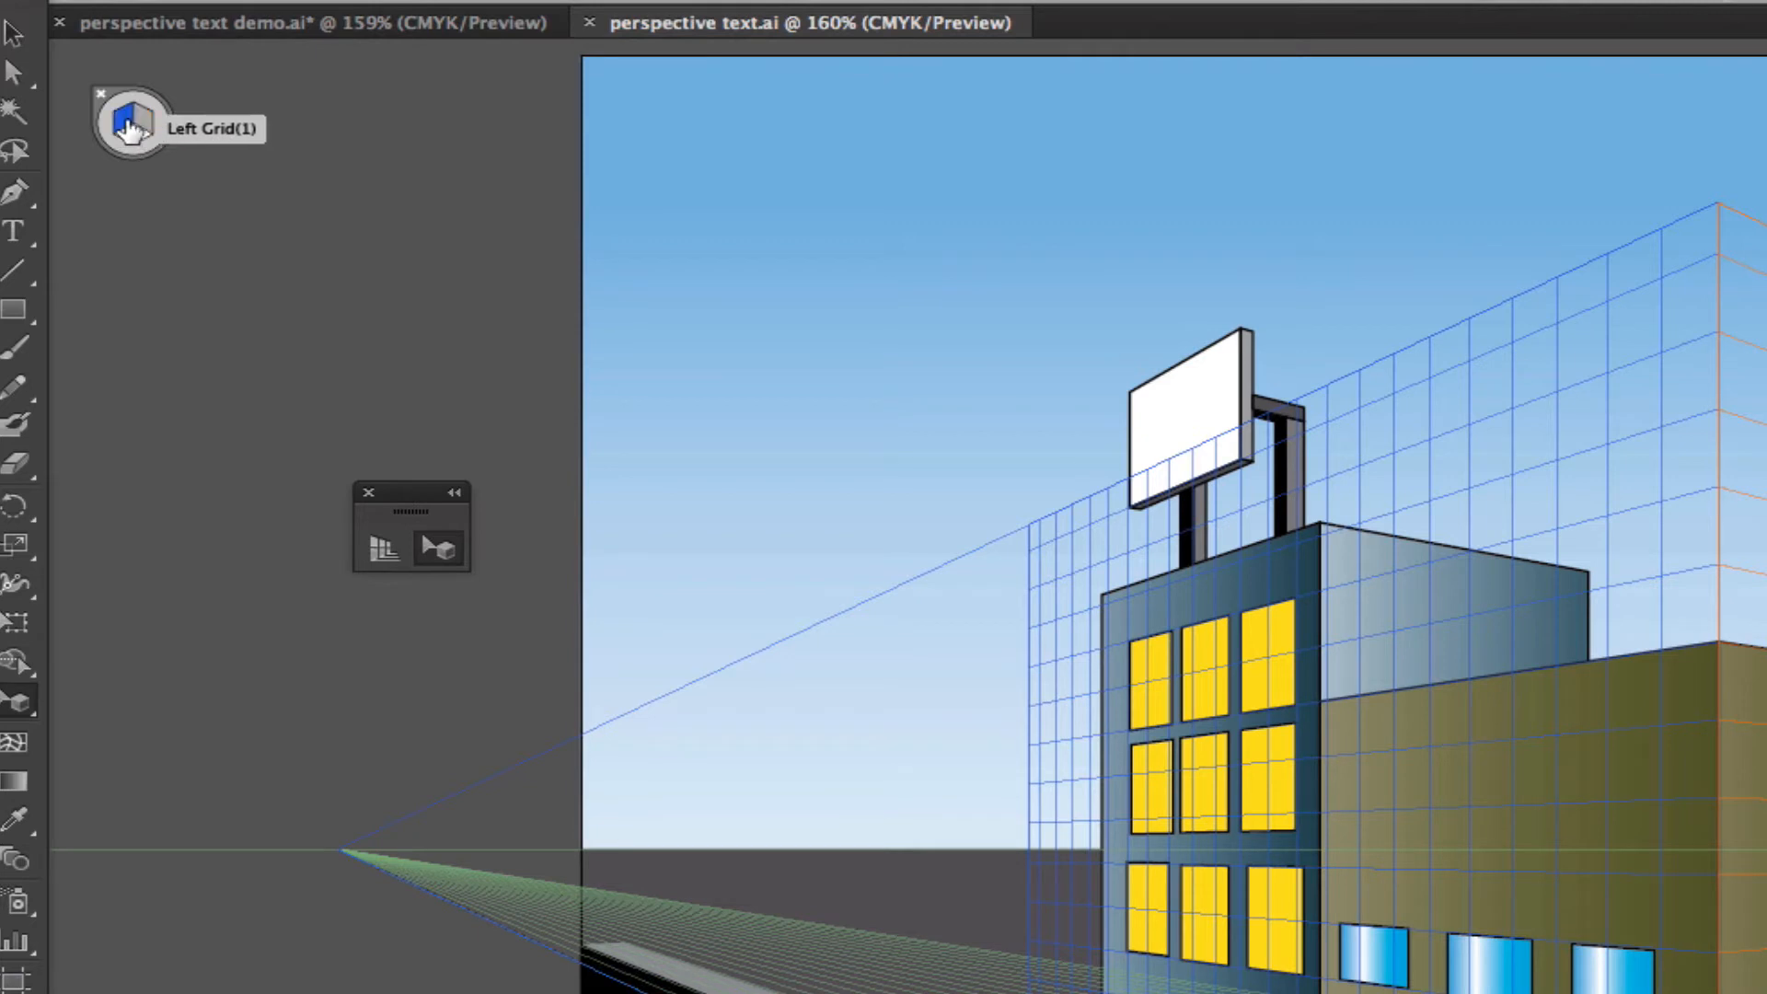
{"action": "left_click", "coordinate": [144, 122]}
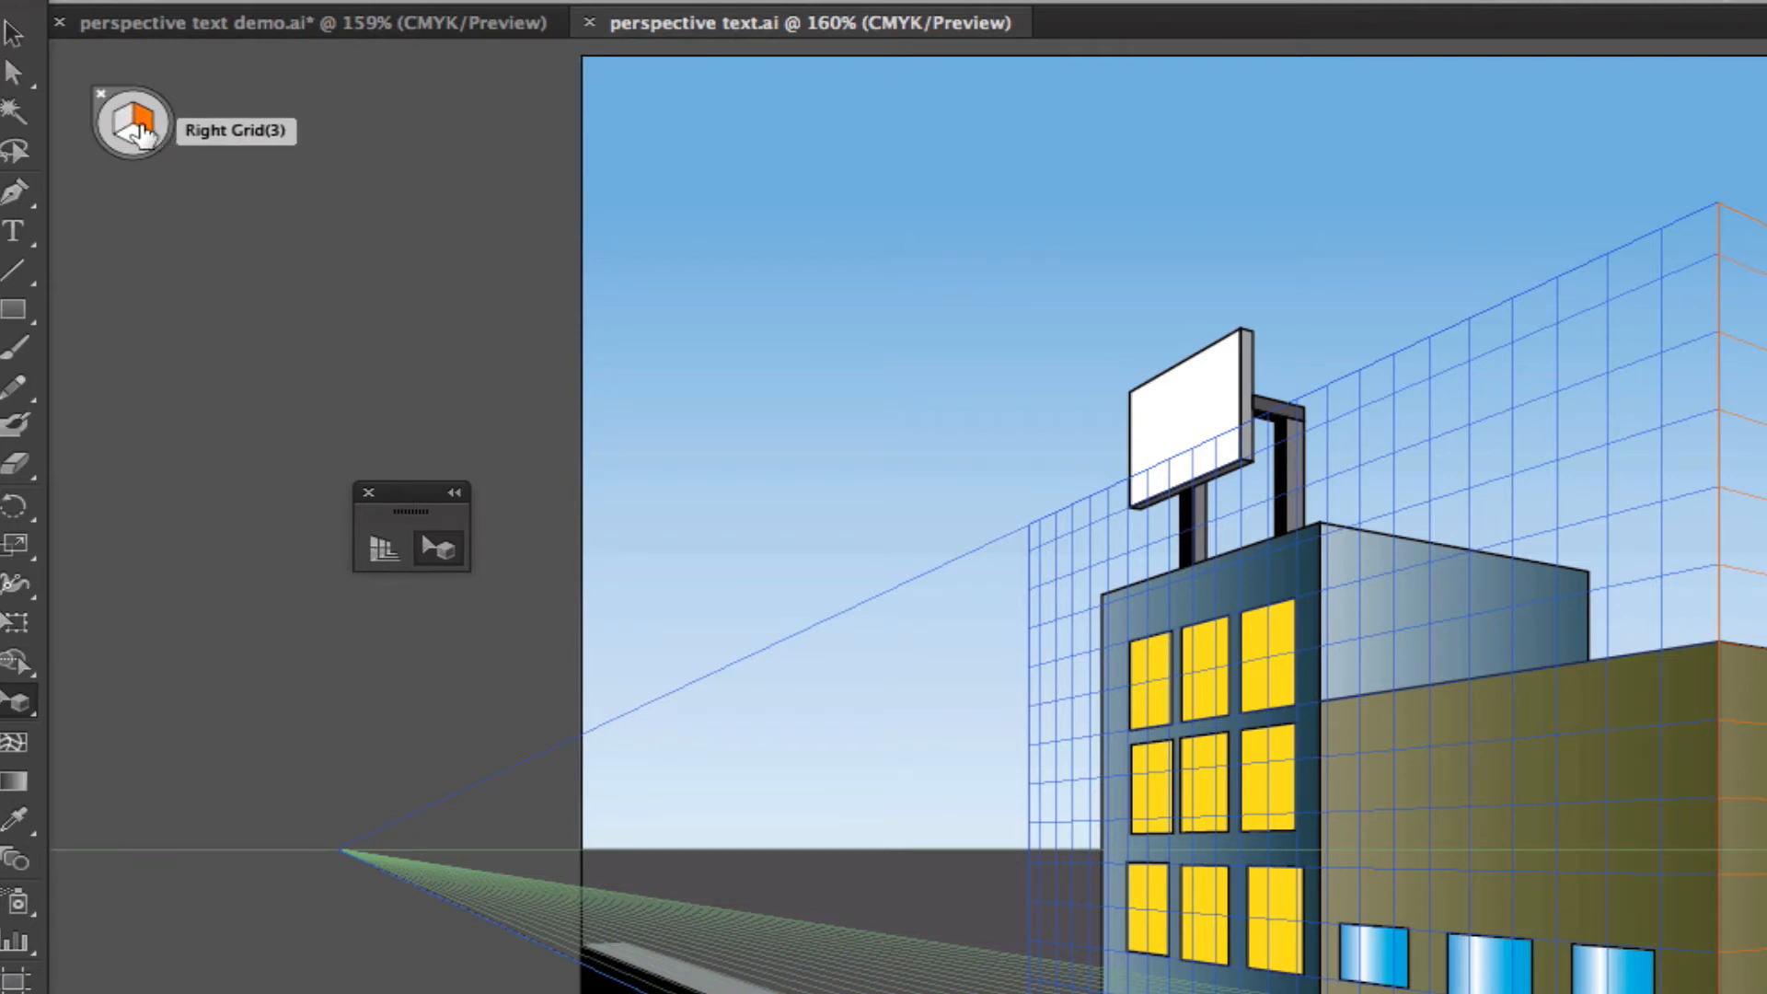
{"action": "left_click", "coordinate": [131, 136]}
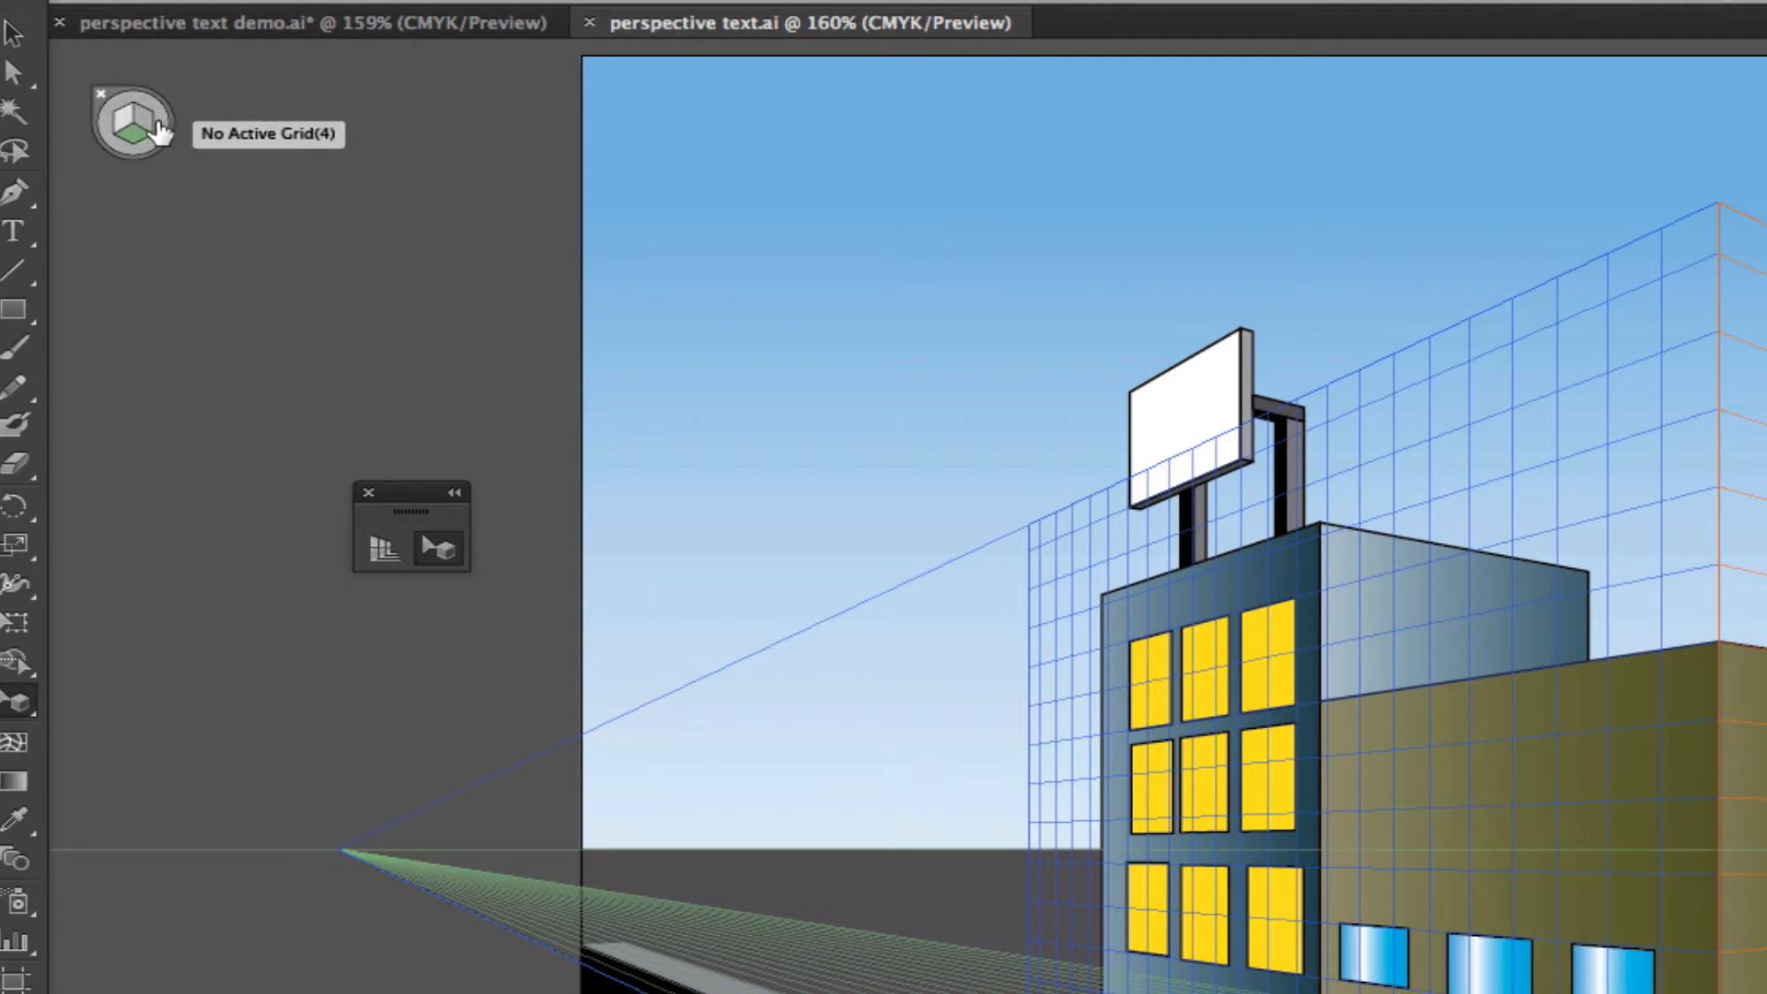
{"action": "left_click", "coordinate": [161, 129]}
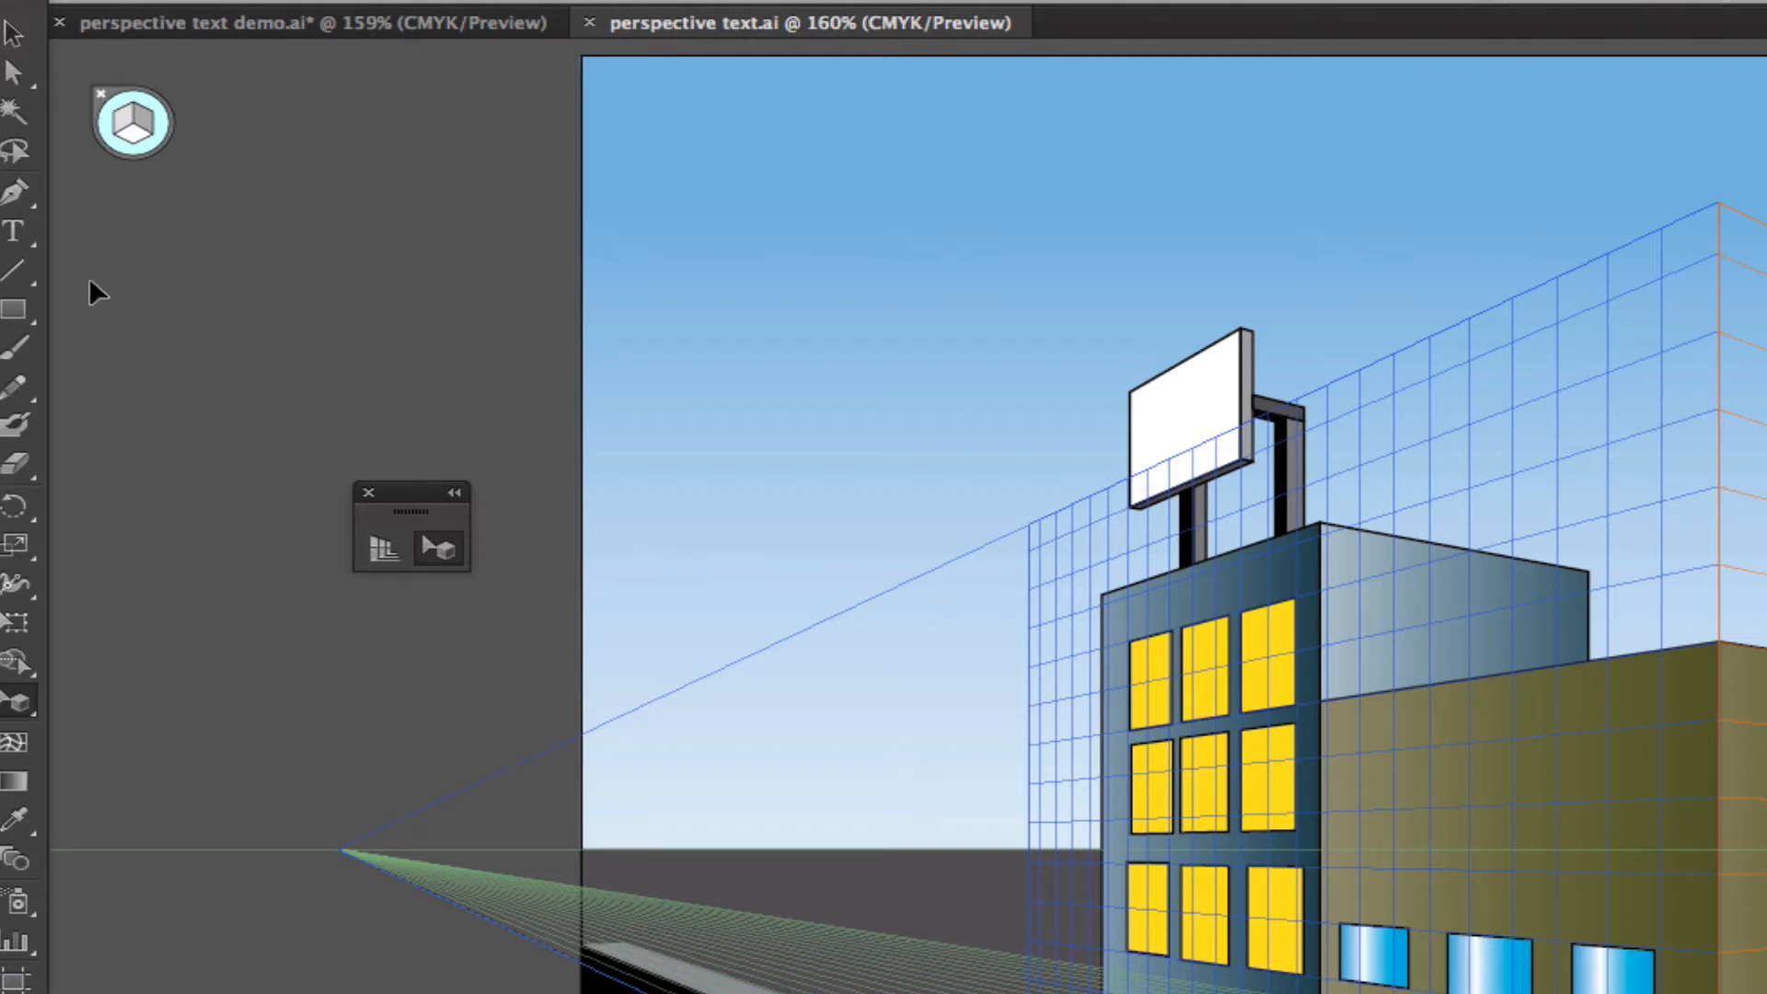
Step: Create the two-line point text "COFFEE SHOP" on the pasteboard beside the artboard and select it as an object
{"action": "left_click", "coordinate": [9, 236]}
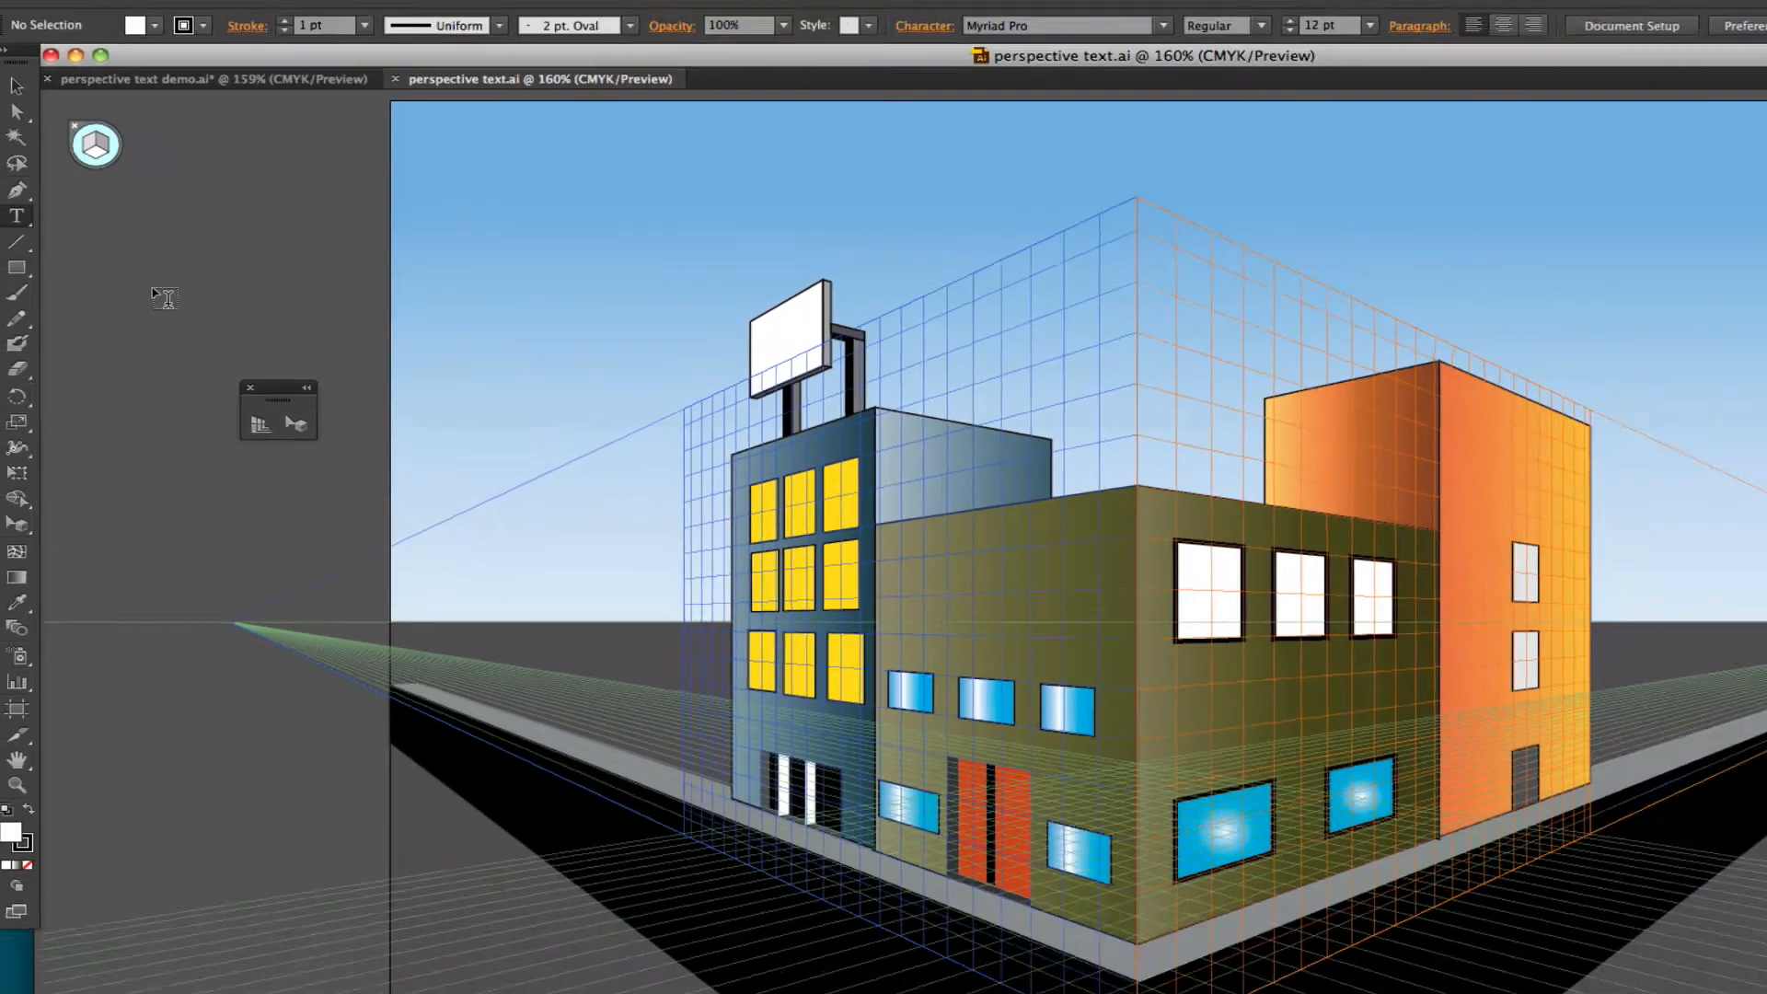
{"action": "left_click", "coordinate": [147, 287]}
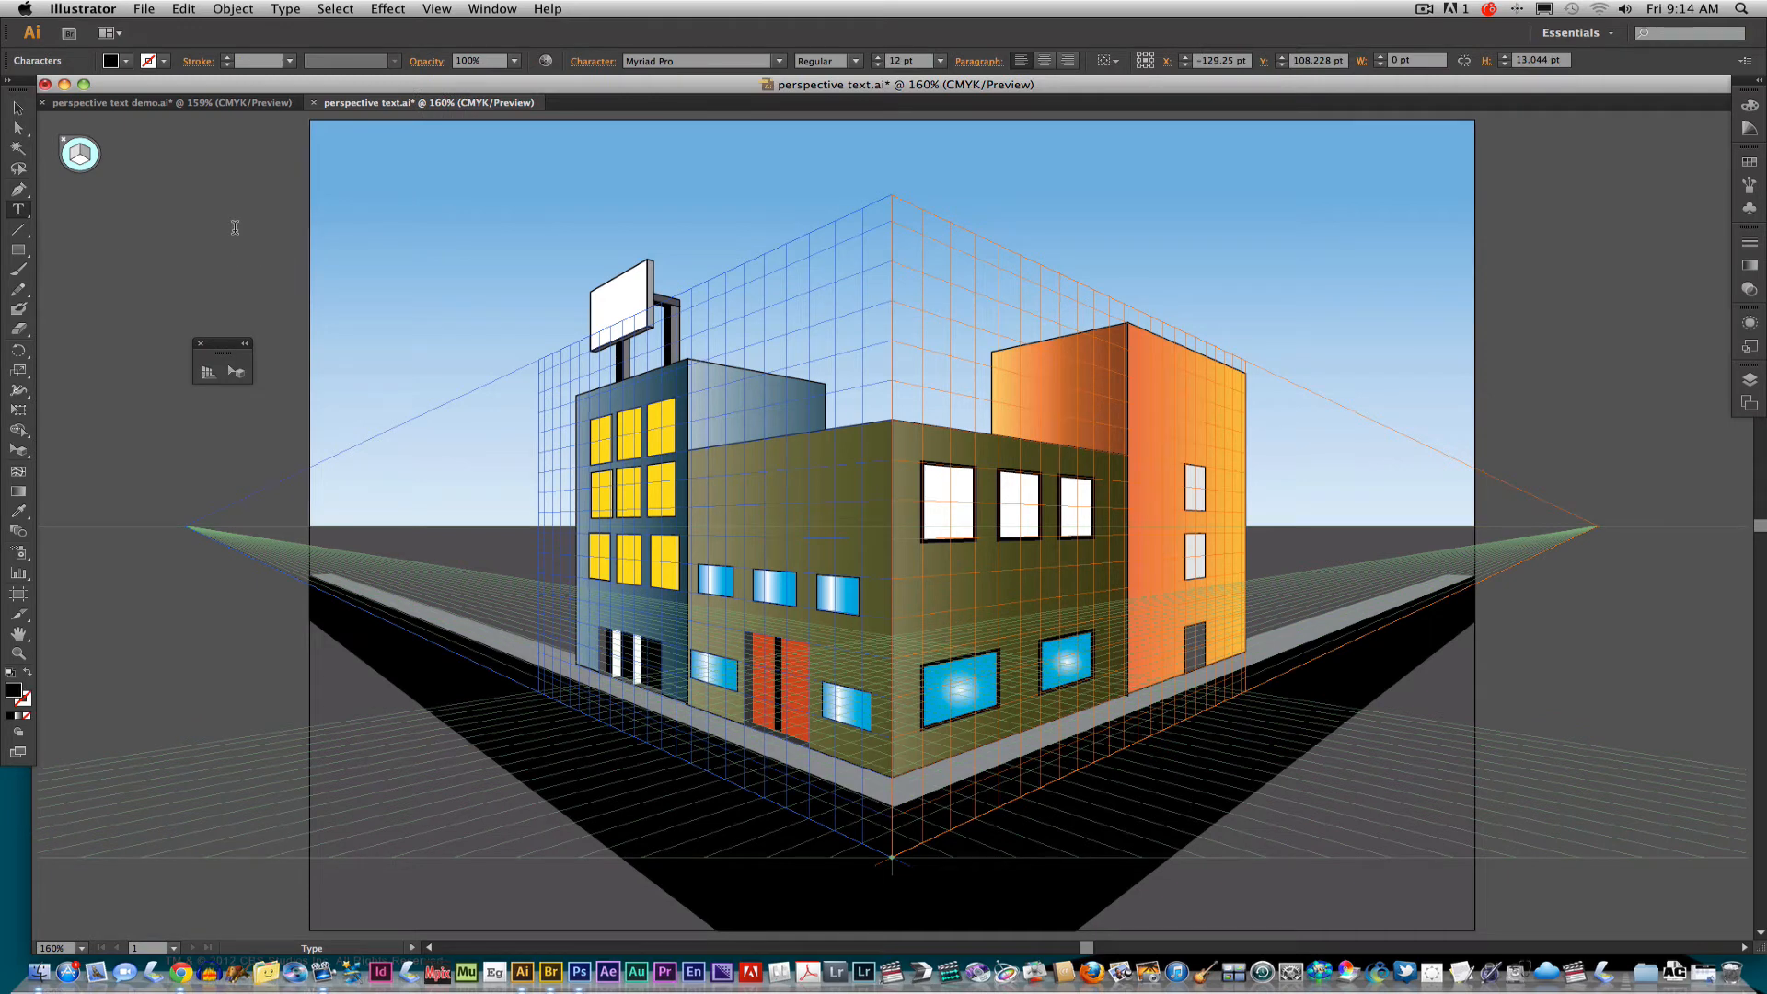
{"action": "type", "text": "COFFEE"}
{"action": "key", "text": "Return"}
{"action": "left_click", "coordinate": [19, 109]}
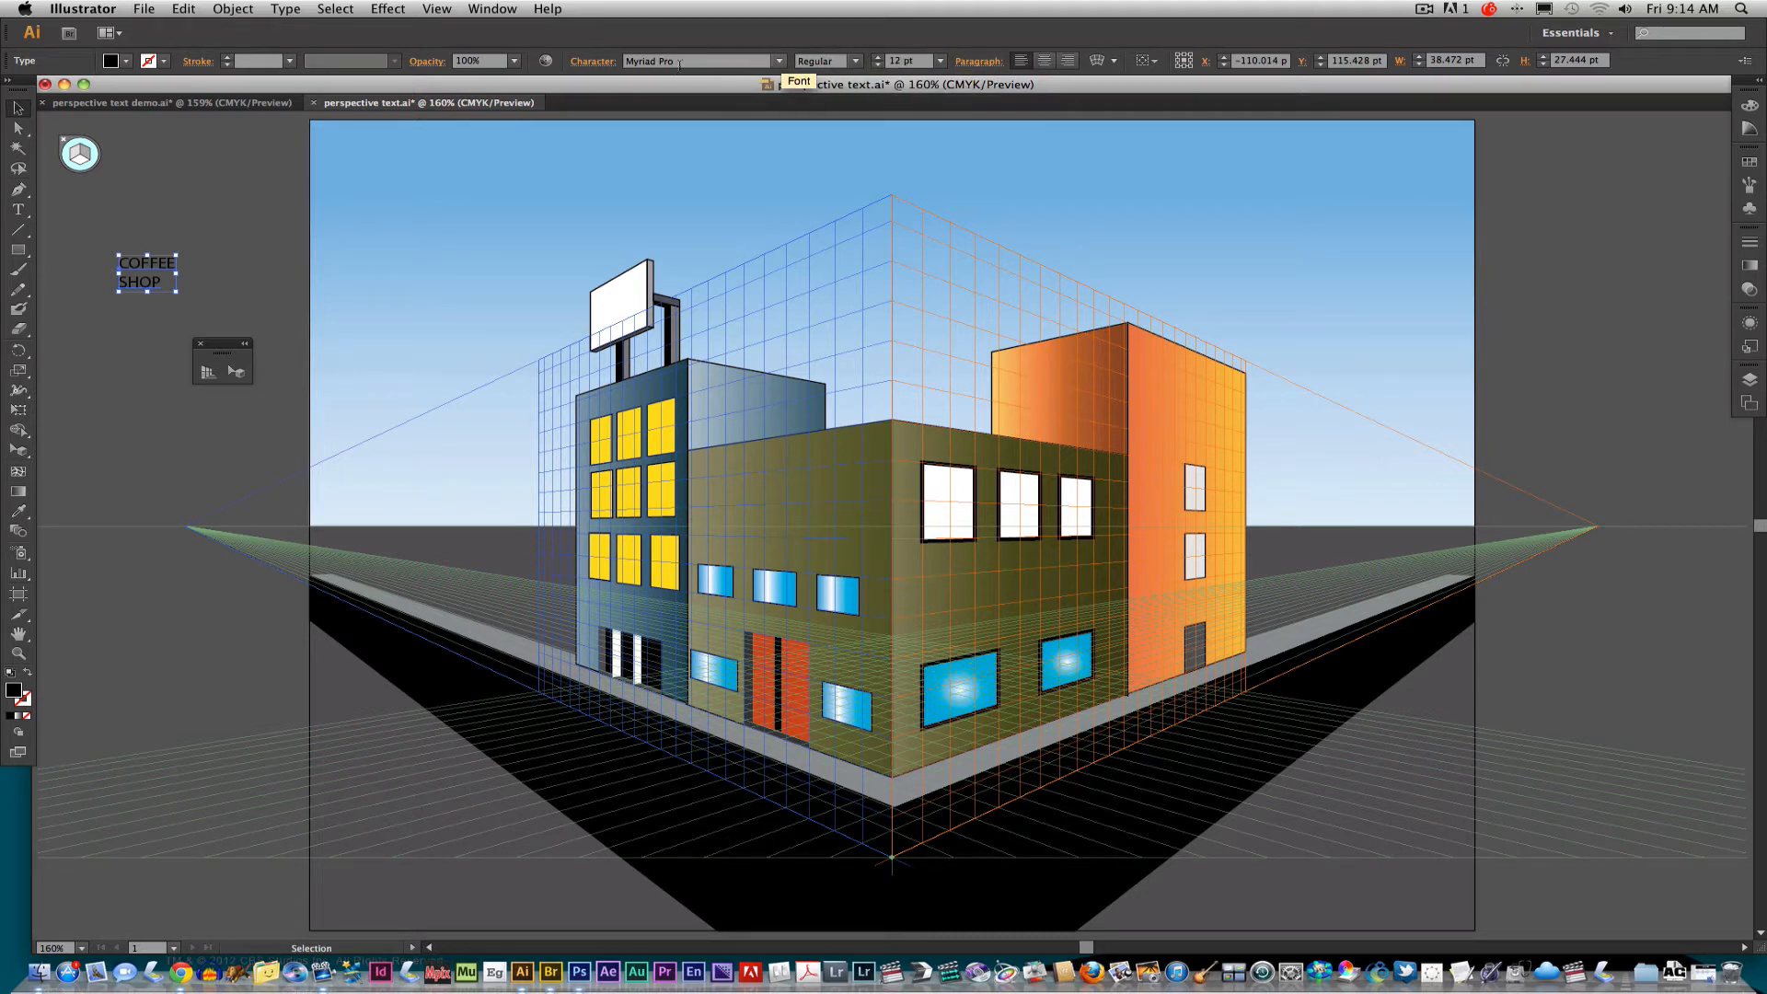
Step: Set the COFFEE SHOP text in Arial Black and centre-align its two lines
{"action": "left_click", "coordinate": [779, 61]}
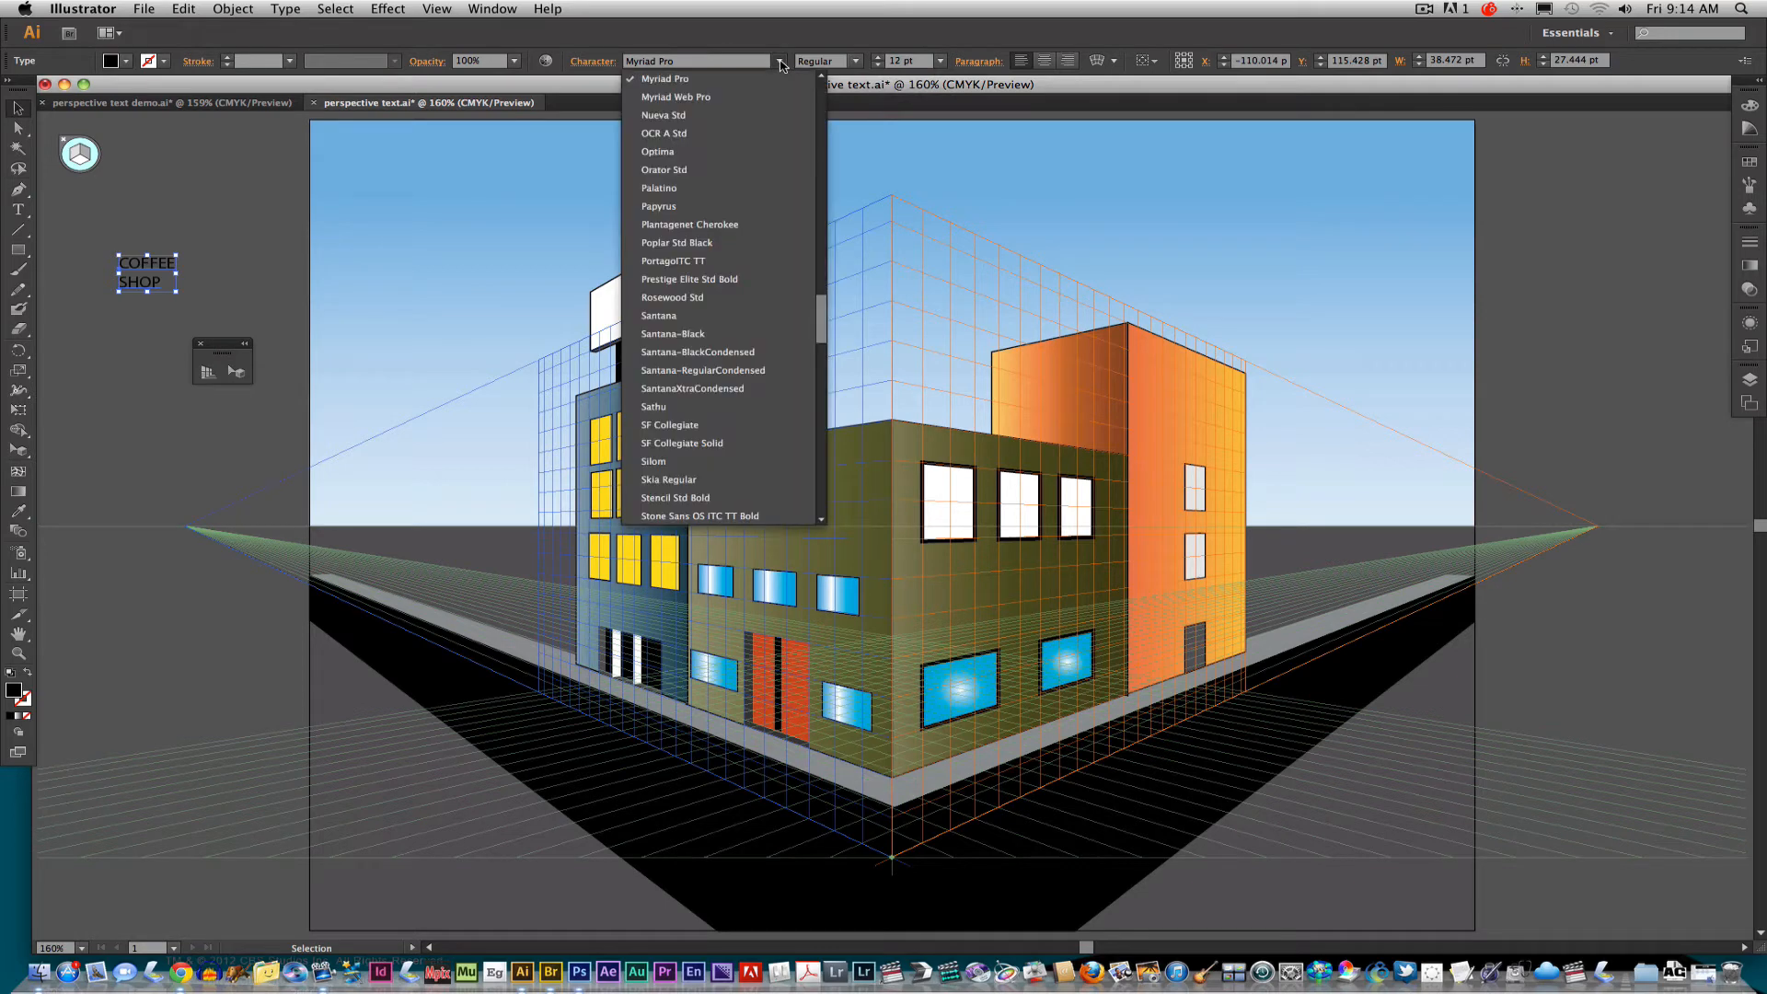
{"action": "left_click_drag", "start_coordinate": [819, 322], "coordinate": [866, 103]}
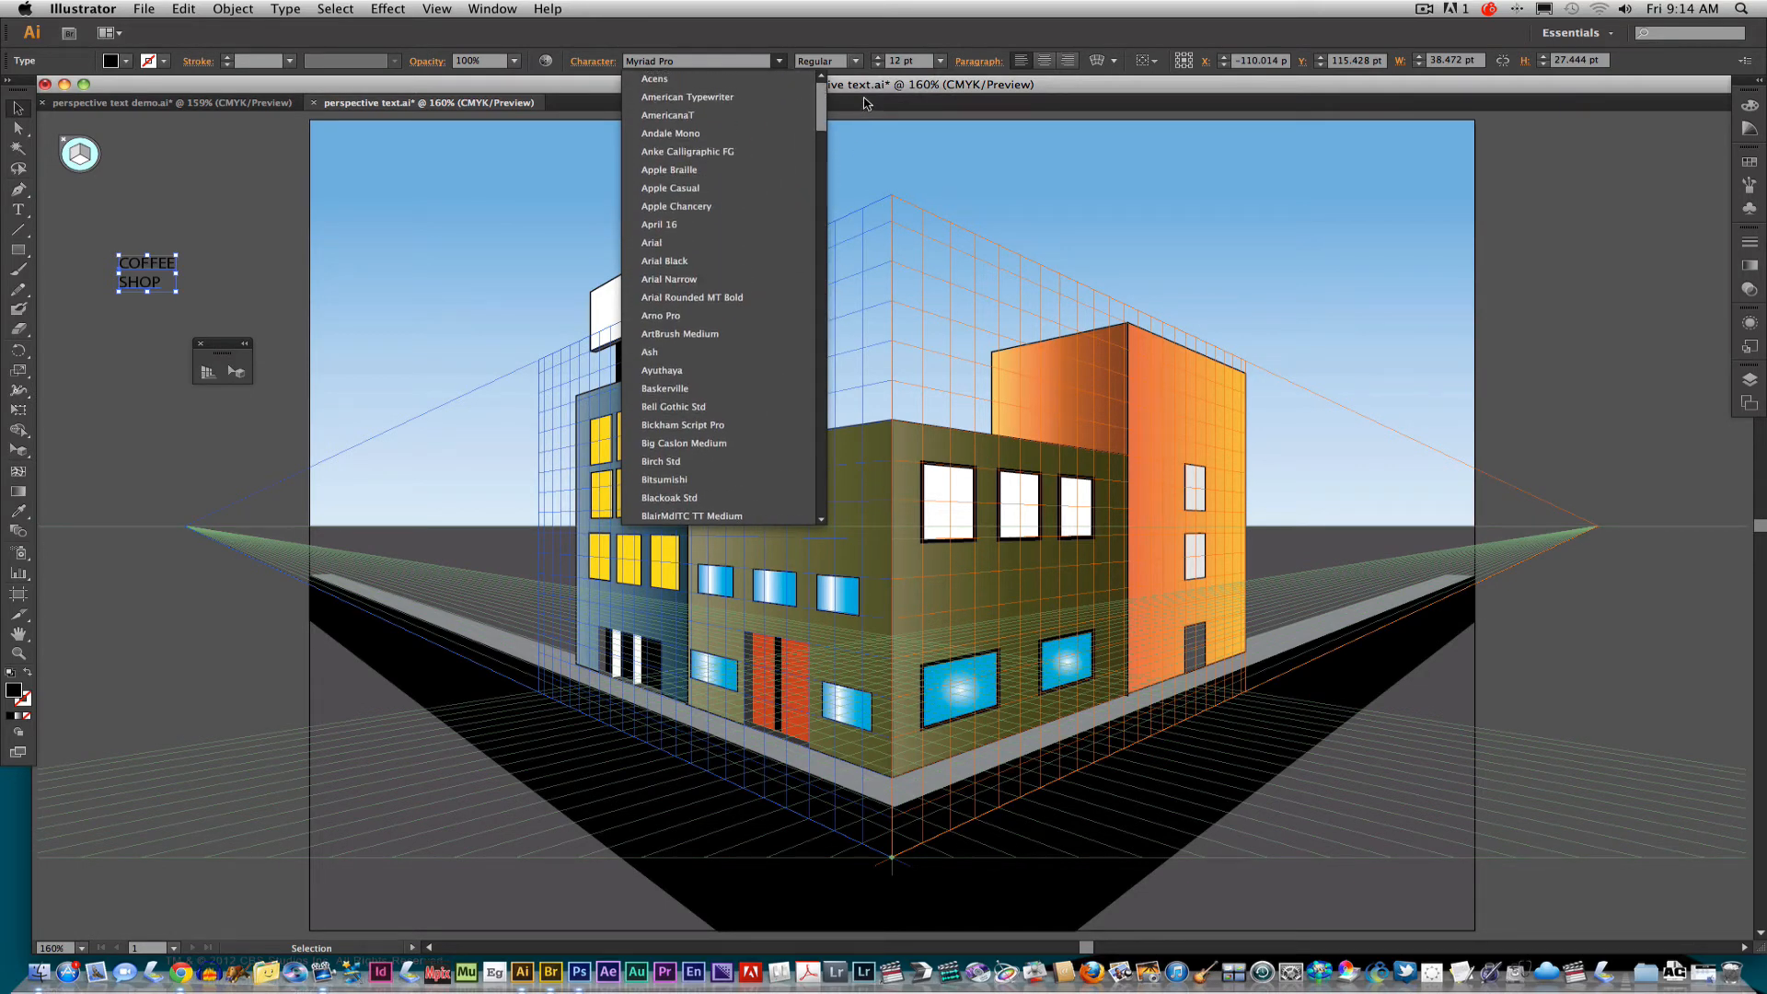
{"action": "left_click", "coordinate": [676, 261]}
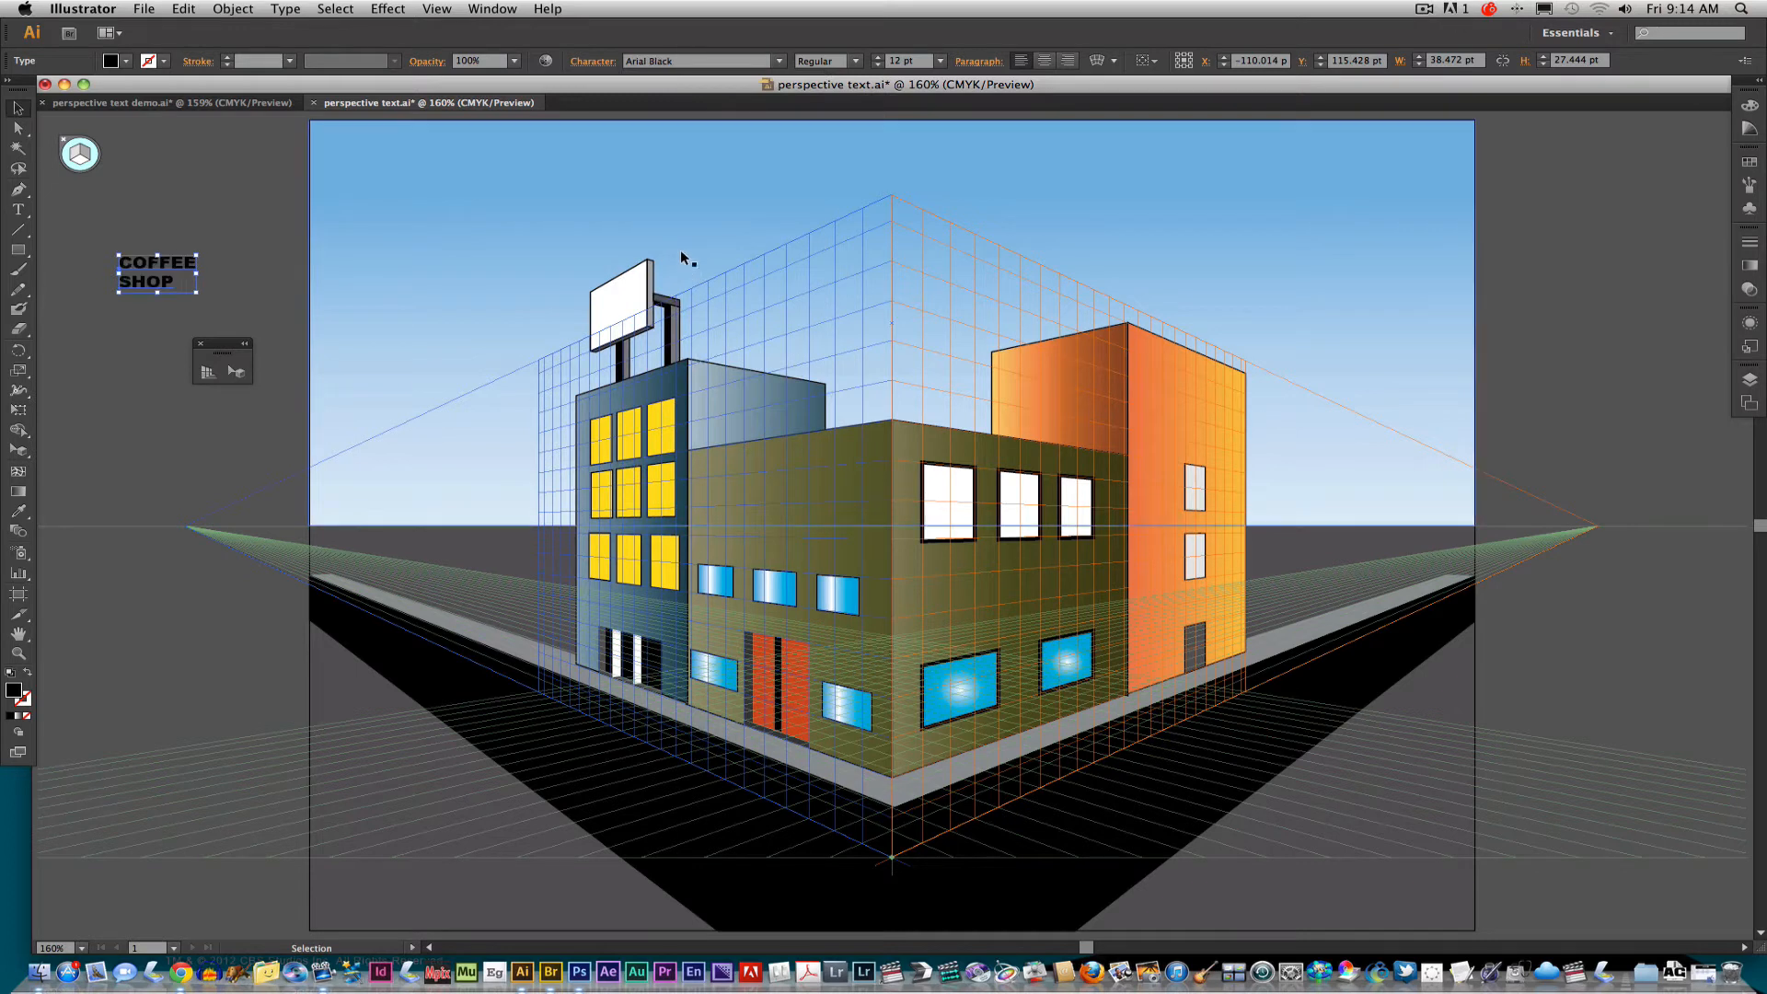
{"action": "left_click", "coordinate": [1045, 61]}
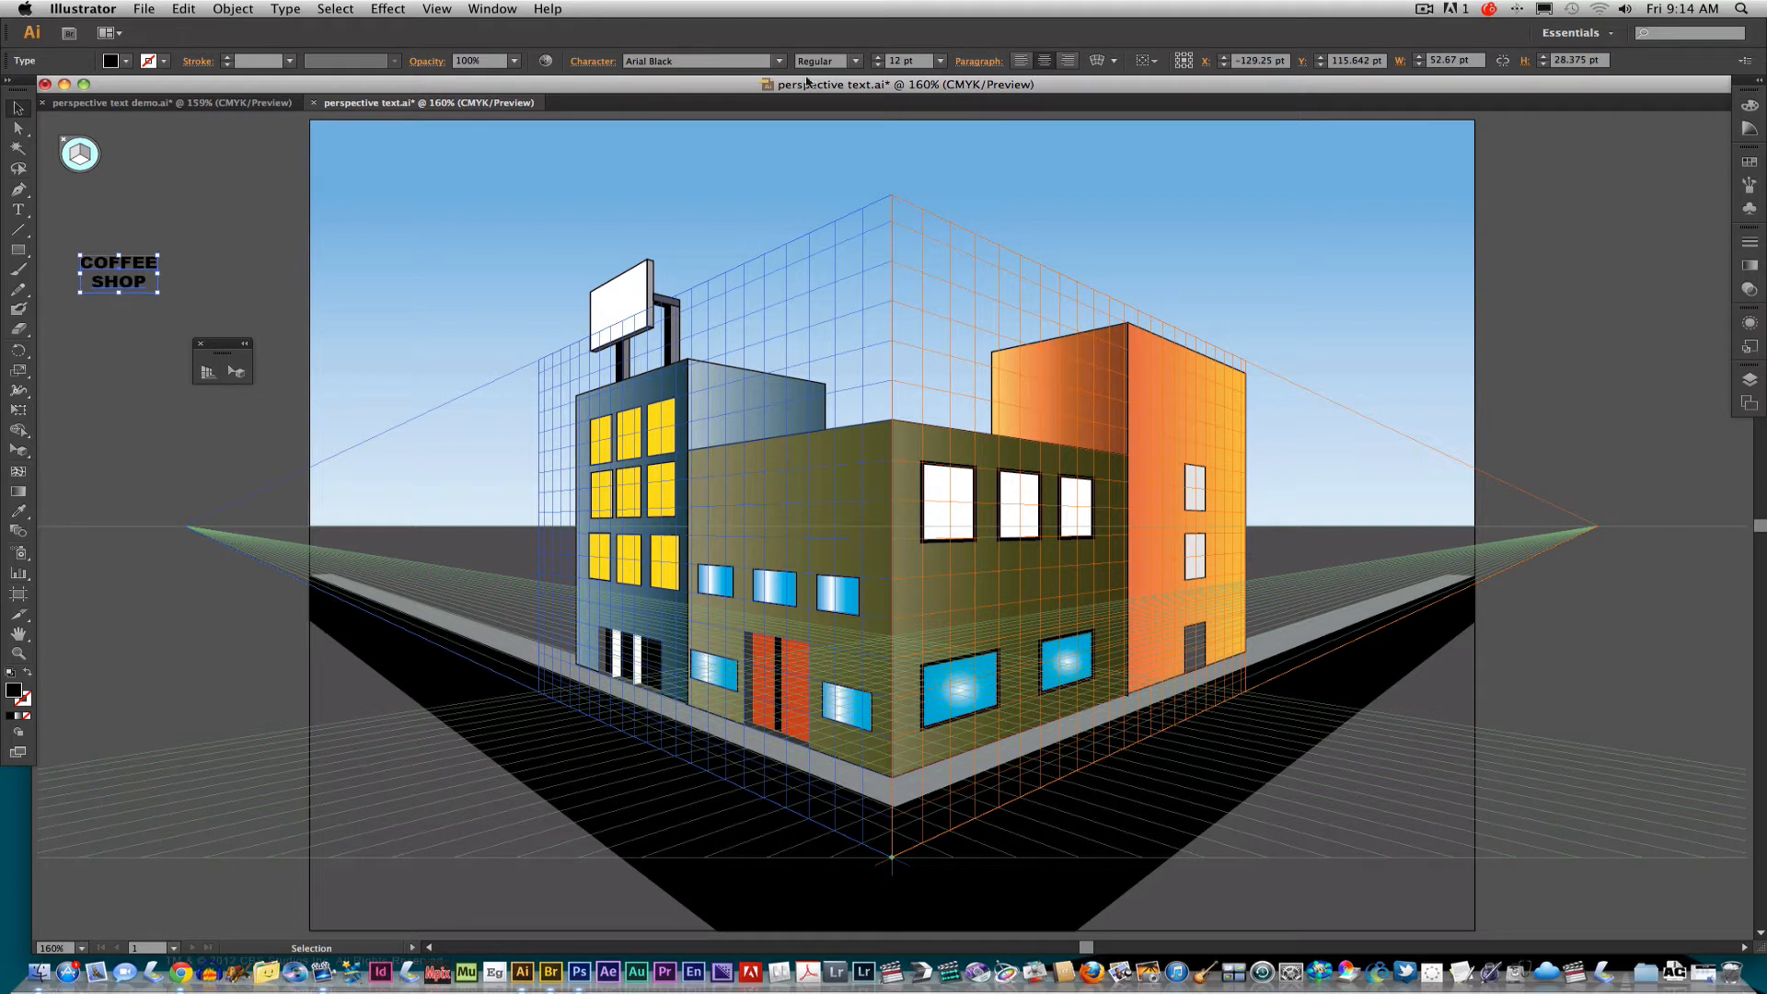
Step: Give the COFFEE SHOP text a white fill and a black 1 pt stroke, trying a 2 pt stroke weight along the way
{"action": "left_click", "coordinate": [126, 62]}
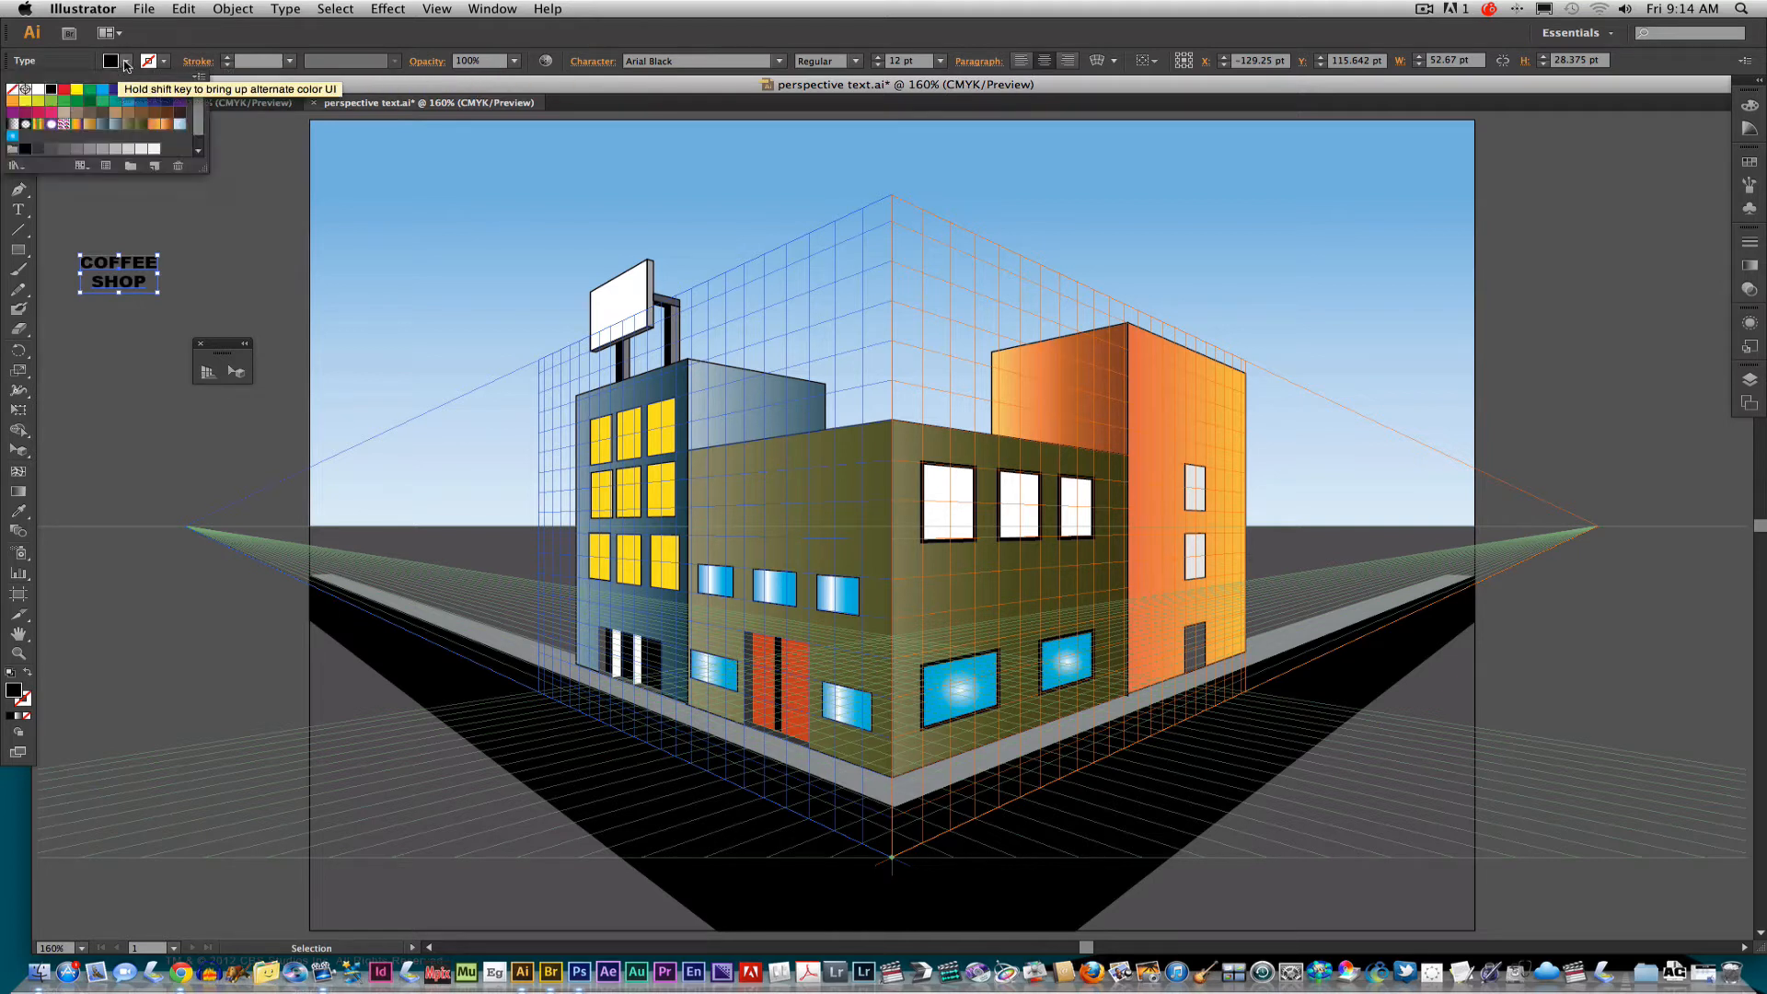
{"action": "left_click", "coordinate": [38, 91]}
{"action": "left_click", "coordinate": [165, 62]}
{"action": "left_click", "coordinate": [165, 62]}
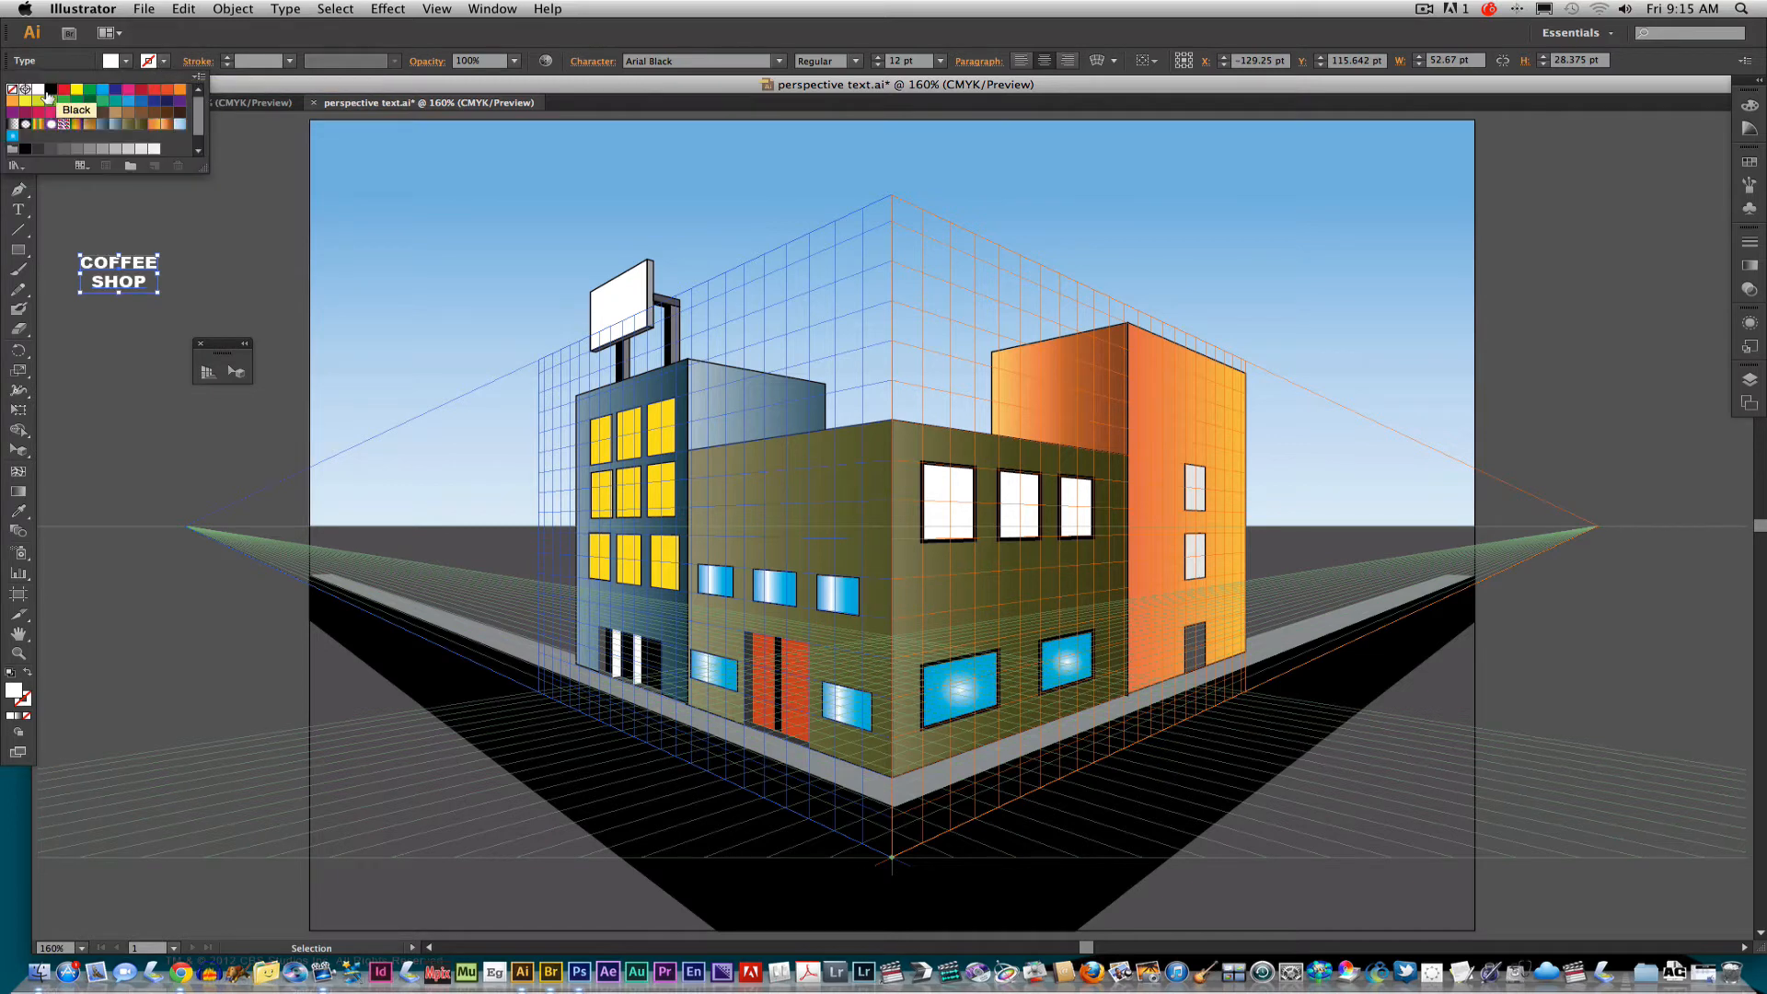
{"action": "left_click", "coordinate": [51, 89]}
{"action": "left_click", "coordinate": [228, 60]}
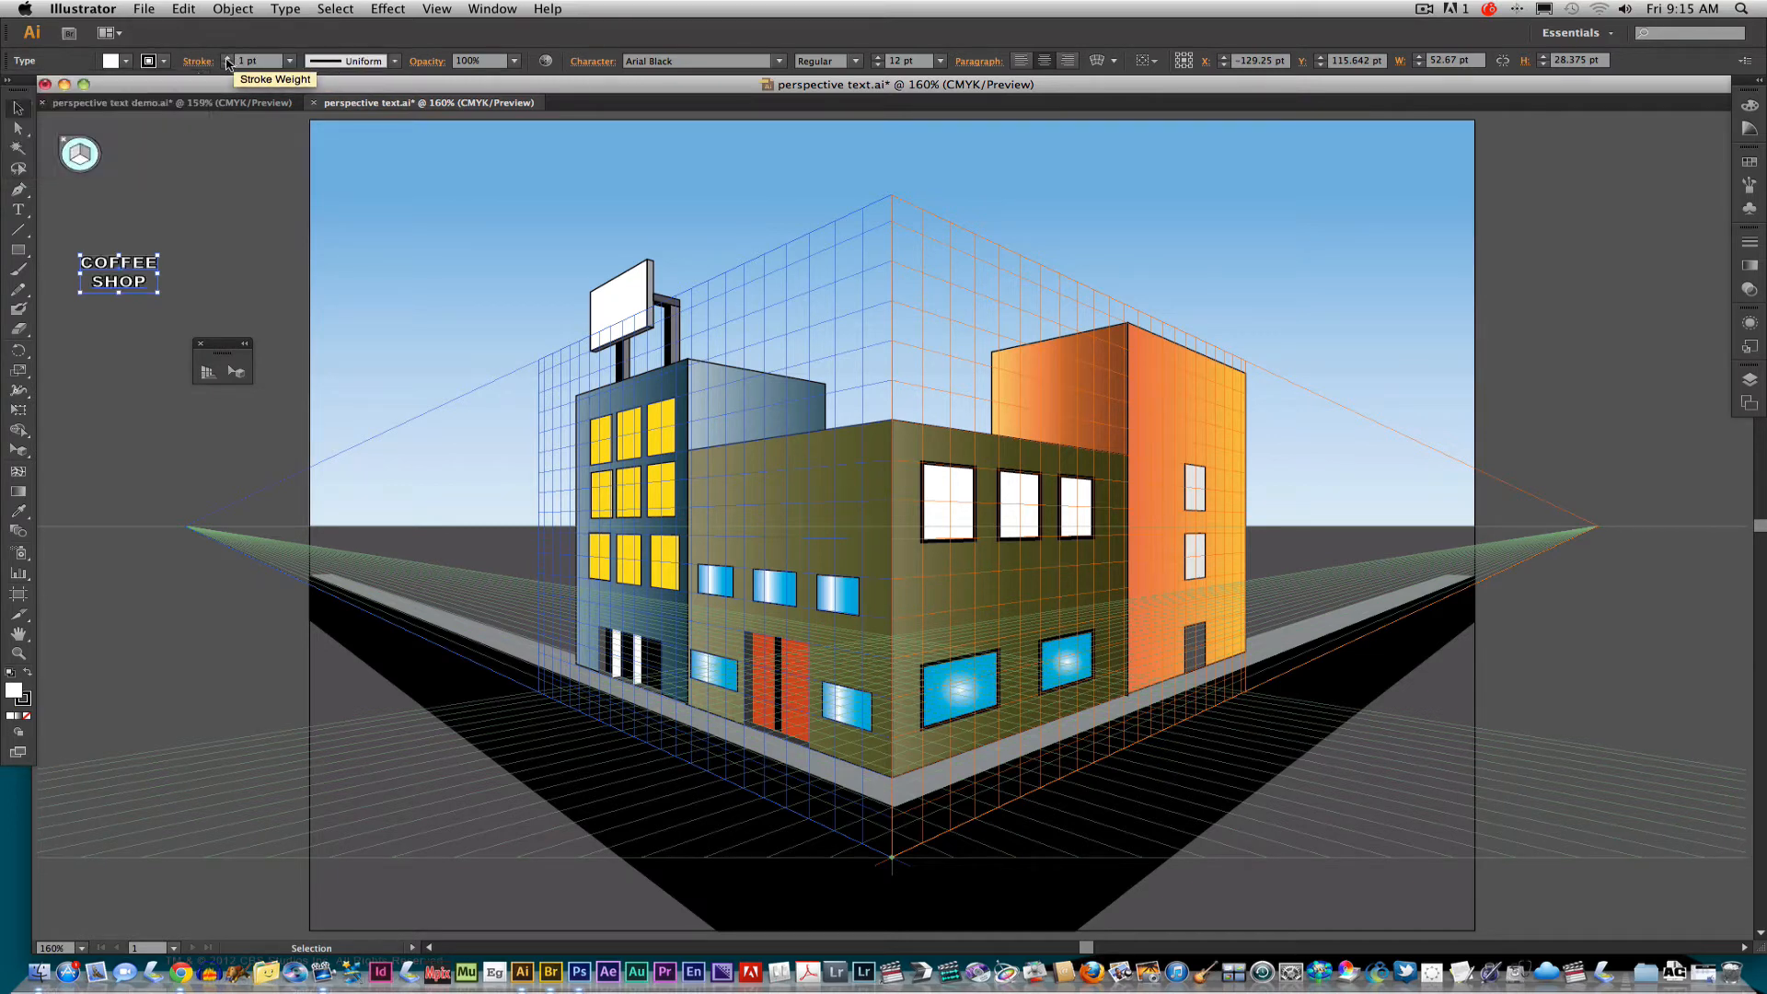
{"action": "left_click", "coordinate": [226, 57]}
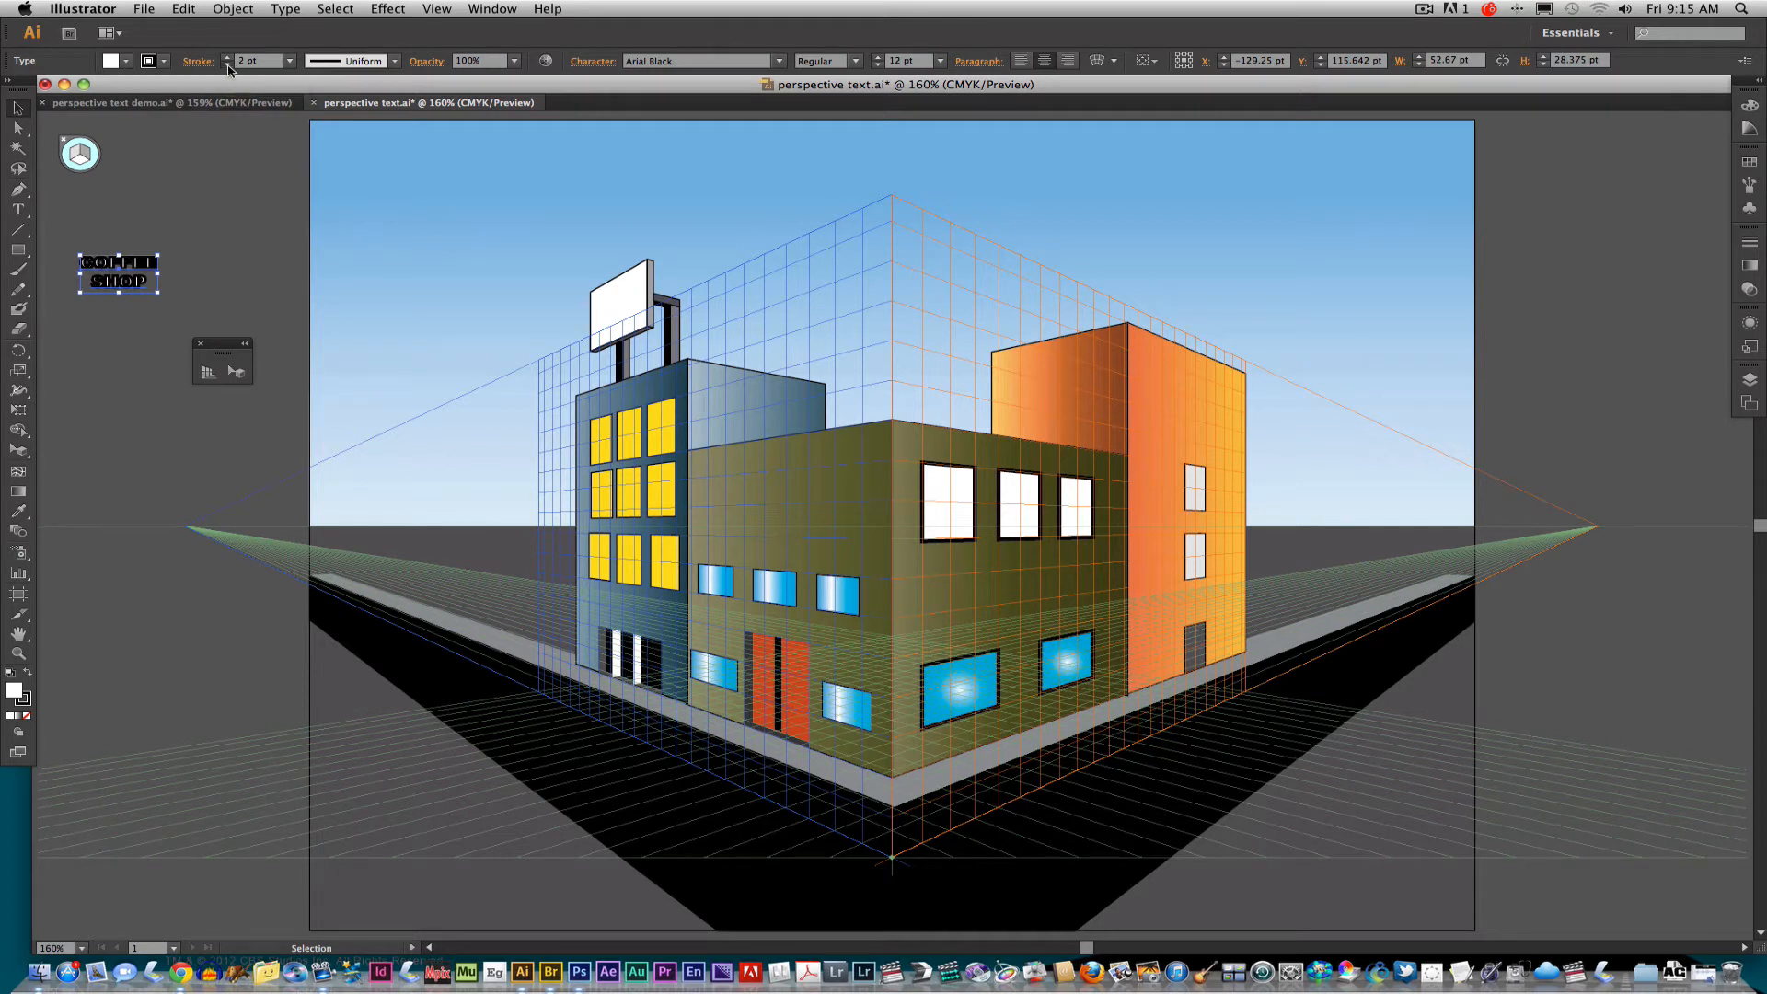
{"action": "left_click", "coordinate": [226, 64]}
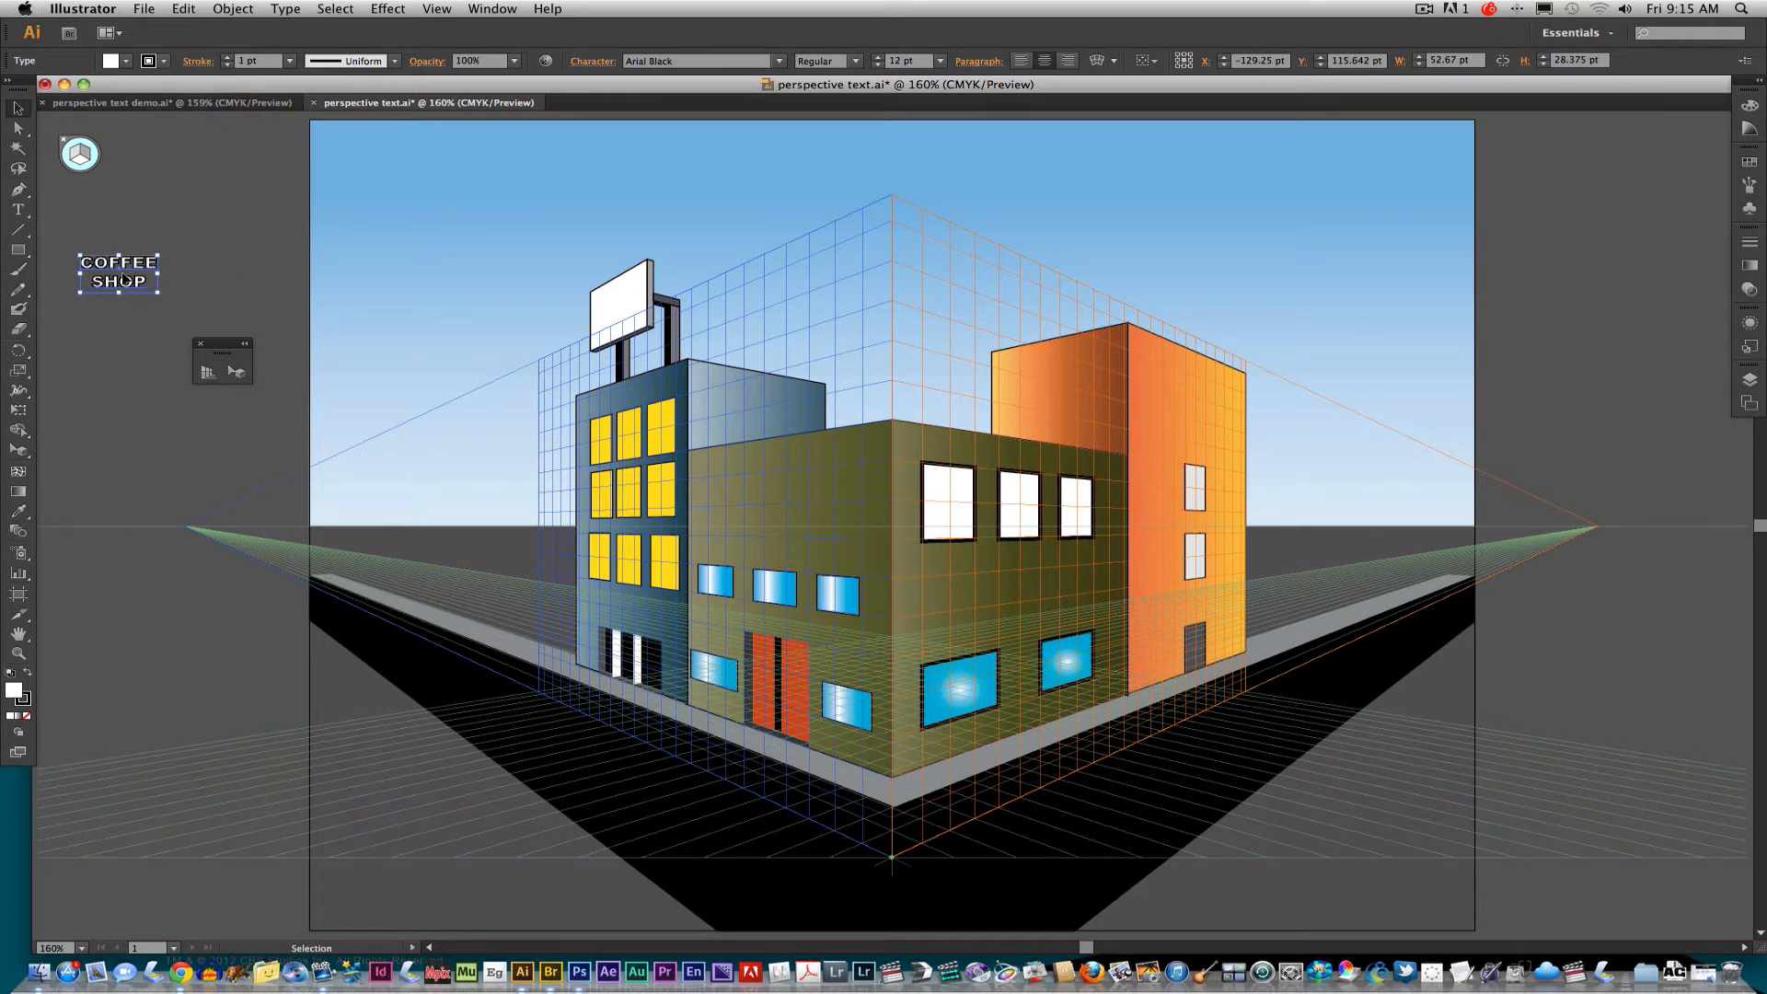
Step: Enlarge the COFFEE SHOP text on the pasteboard to about 131 pt wide and deselect it
{"action": "left_click_drag", "start_coordinate": [137, 266], "coordinate": [309, 213]}
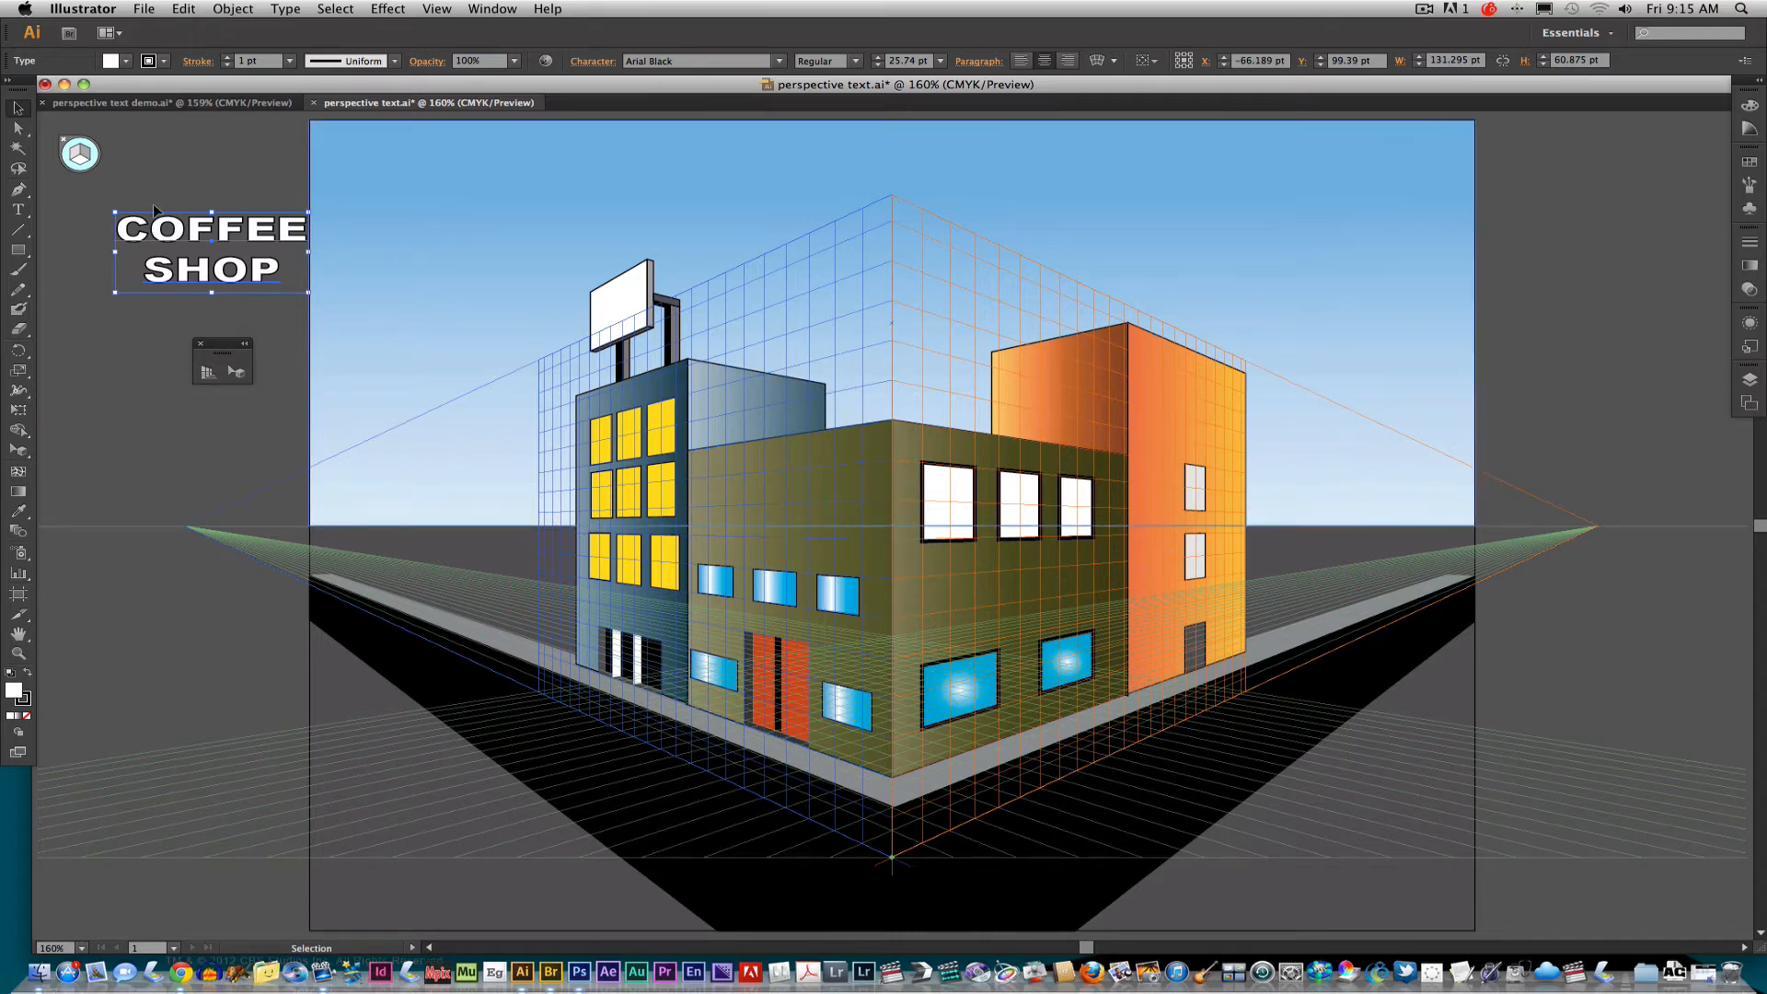
{"action": "left_click", "coordinate": [77, 155]}
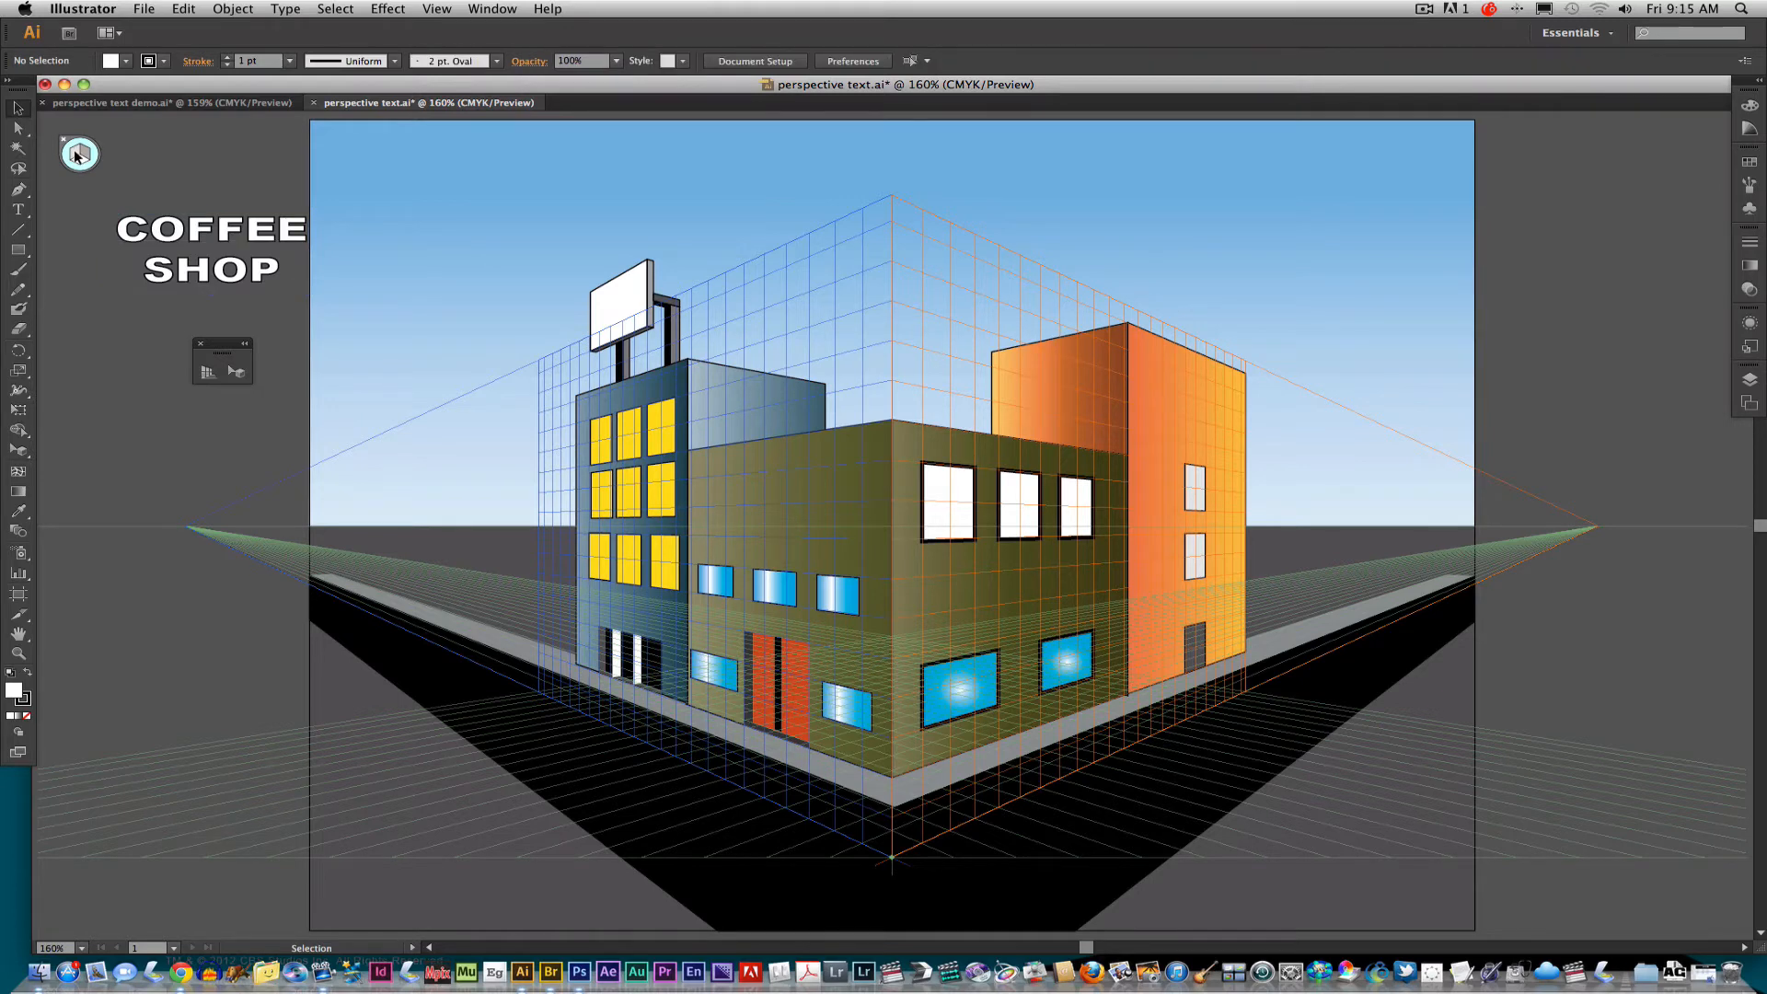
Step: Attach the COFFEE SHOP text to the left grid plane on the olive building's left wall, above the upper blue windows
{"action": "left_click", "coordinate": [237, 373]}
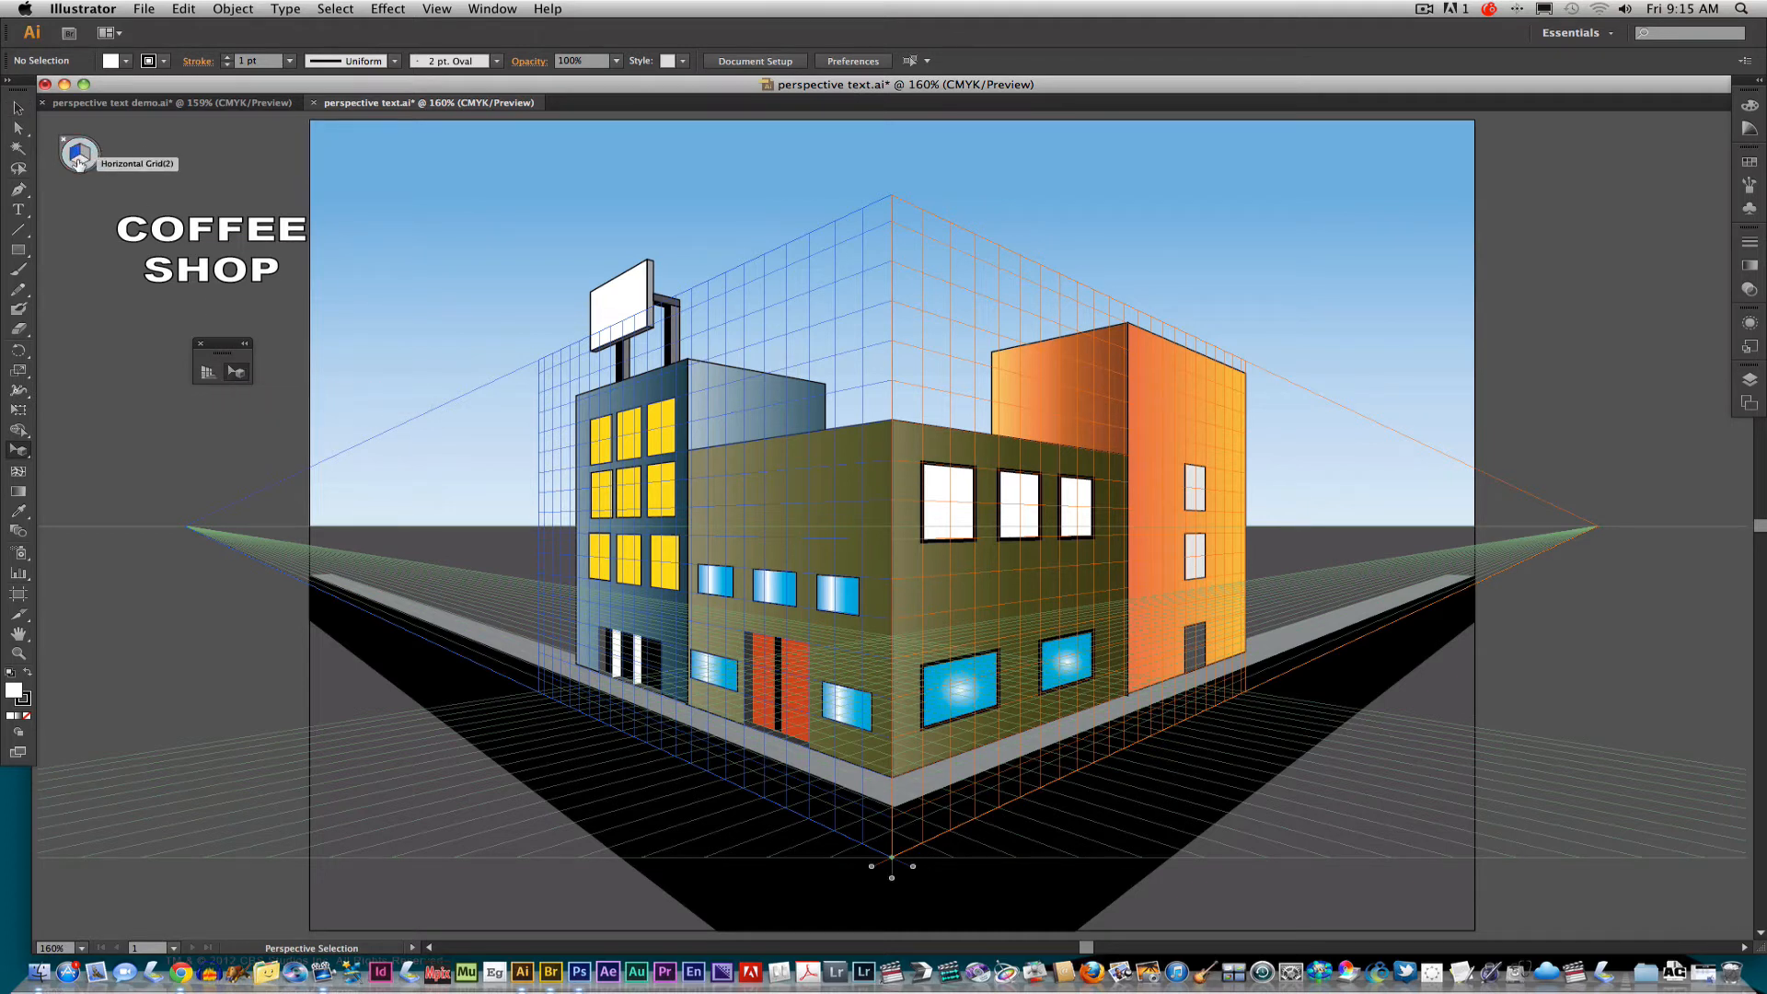
{"action": "left_click", "coordinate": [71, 150]}
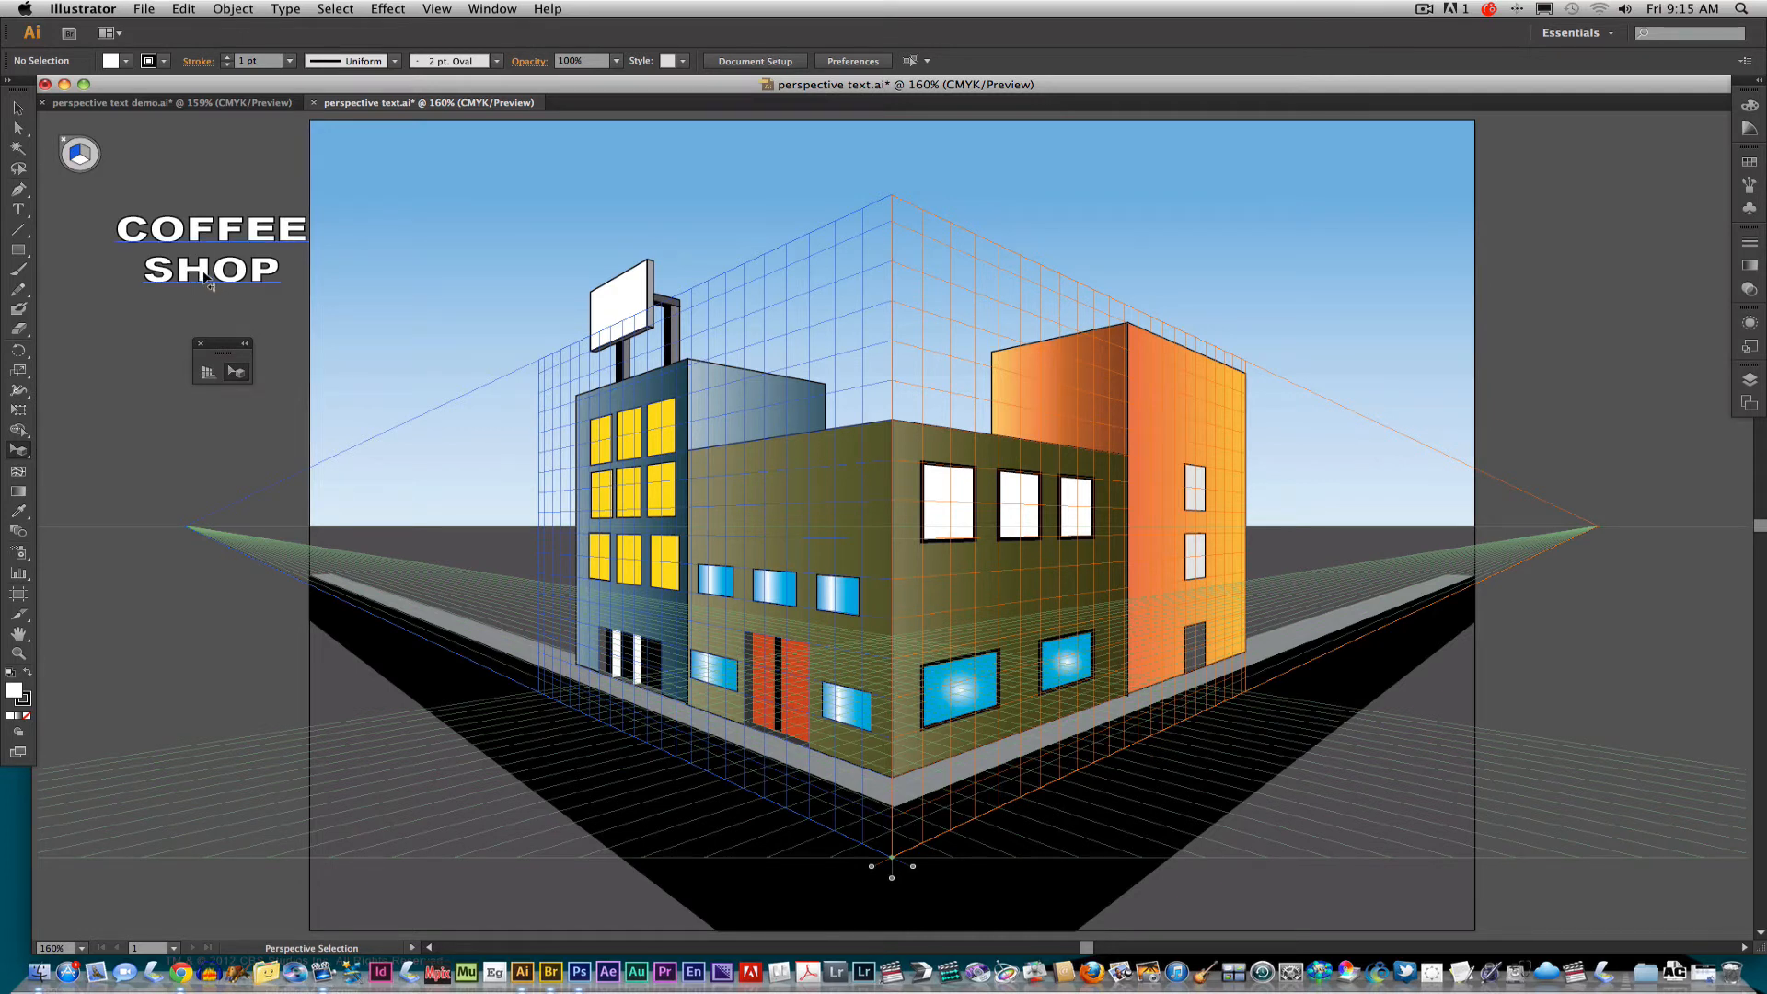
{"action": "left_click_drag", "start_coordinate": [211, 283], "coordinate": [783, 530]}
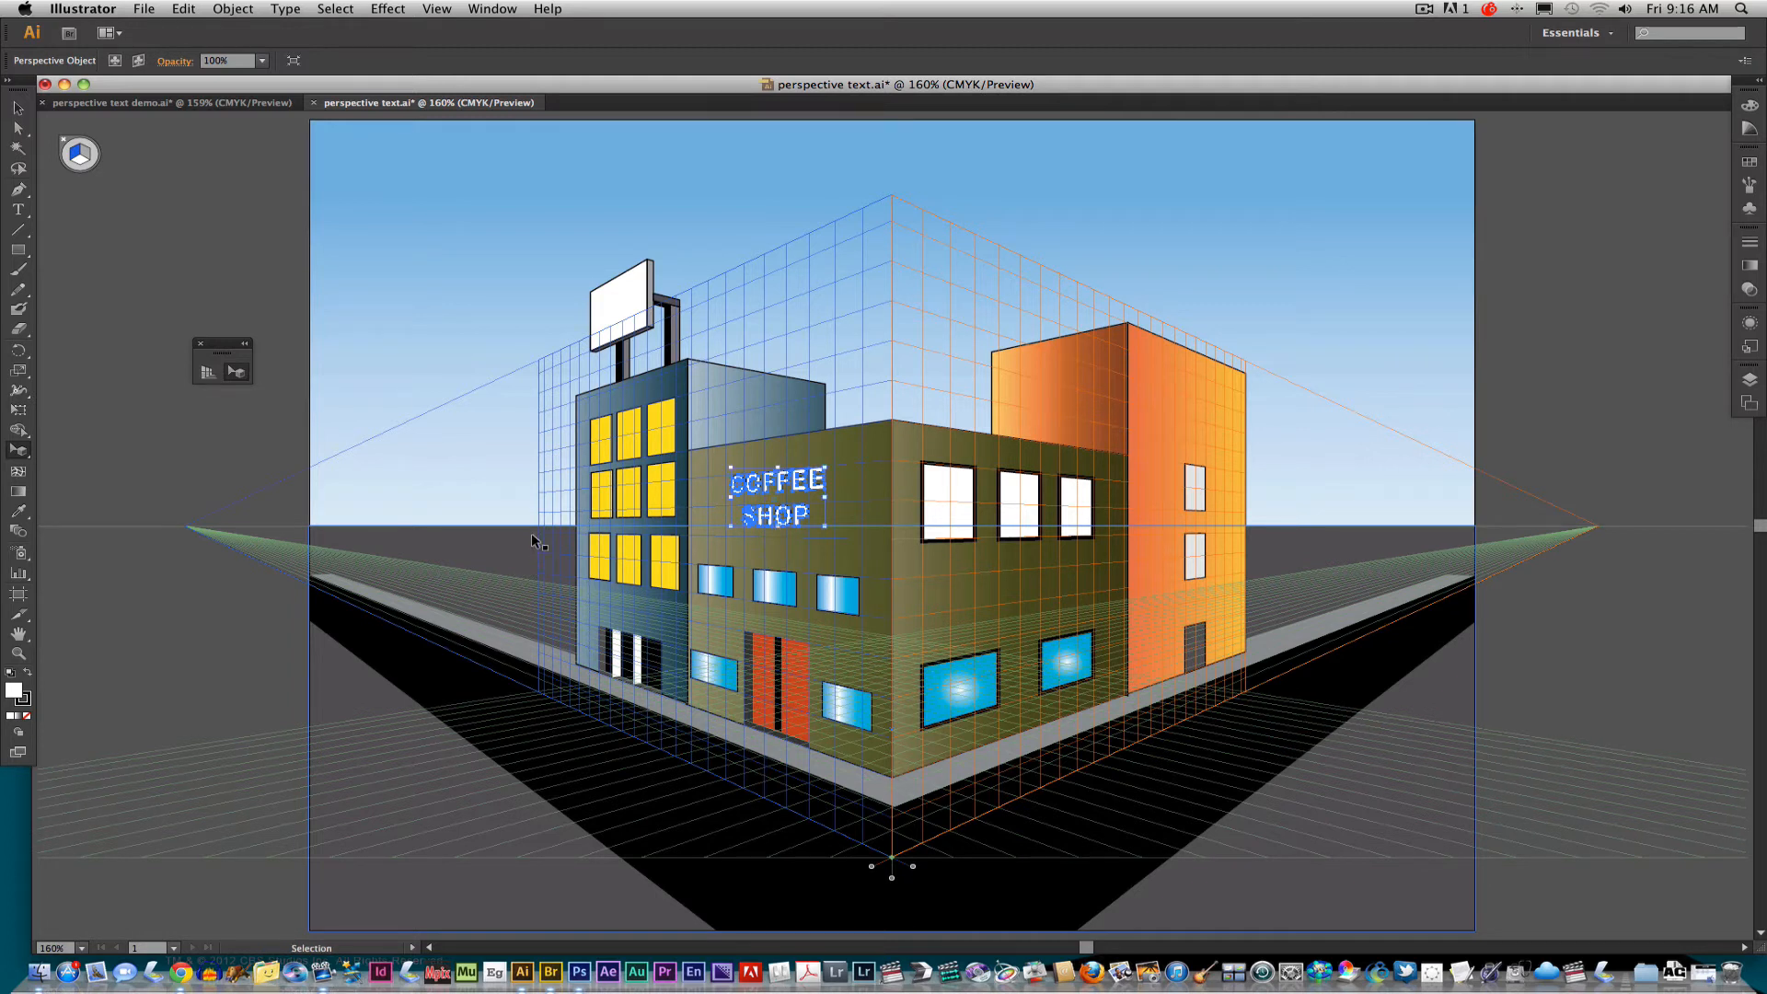
Step: Enlarge the COFFEE SHOP text in perspective so it spans most of the olive building's left wall above the windows
{"action": "key", "text": "super+equal"}
{"action": "key", "text": "super+equal"}
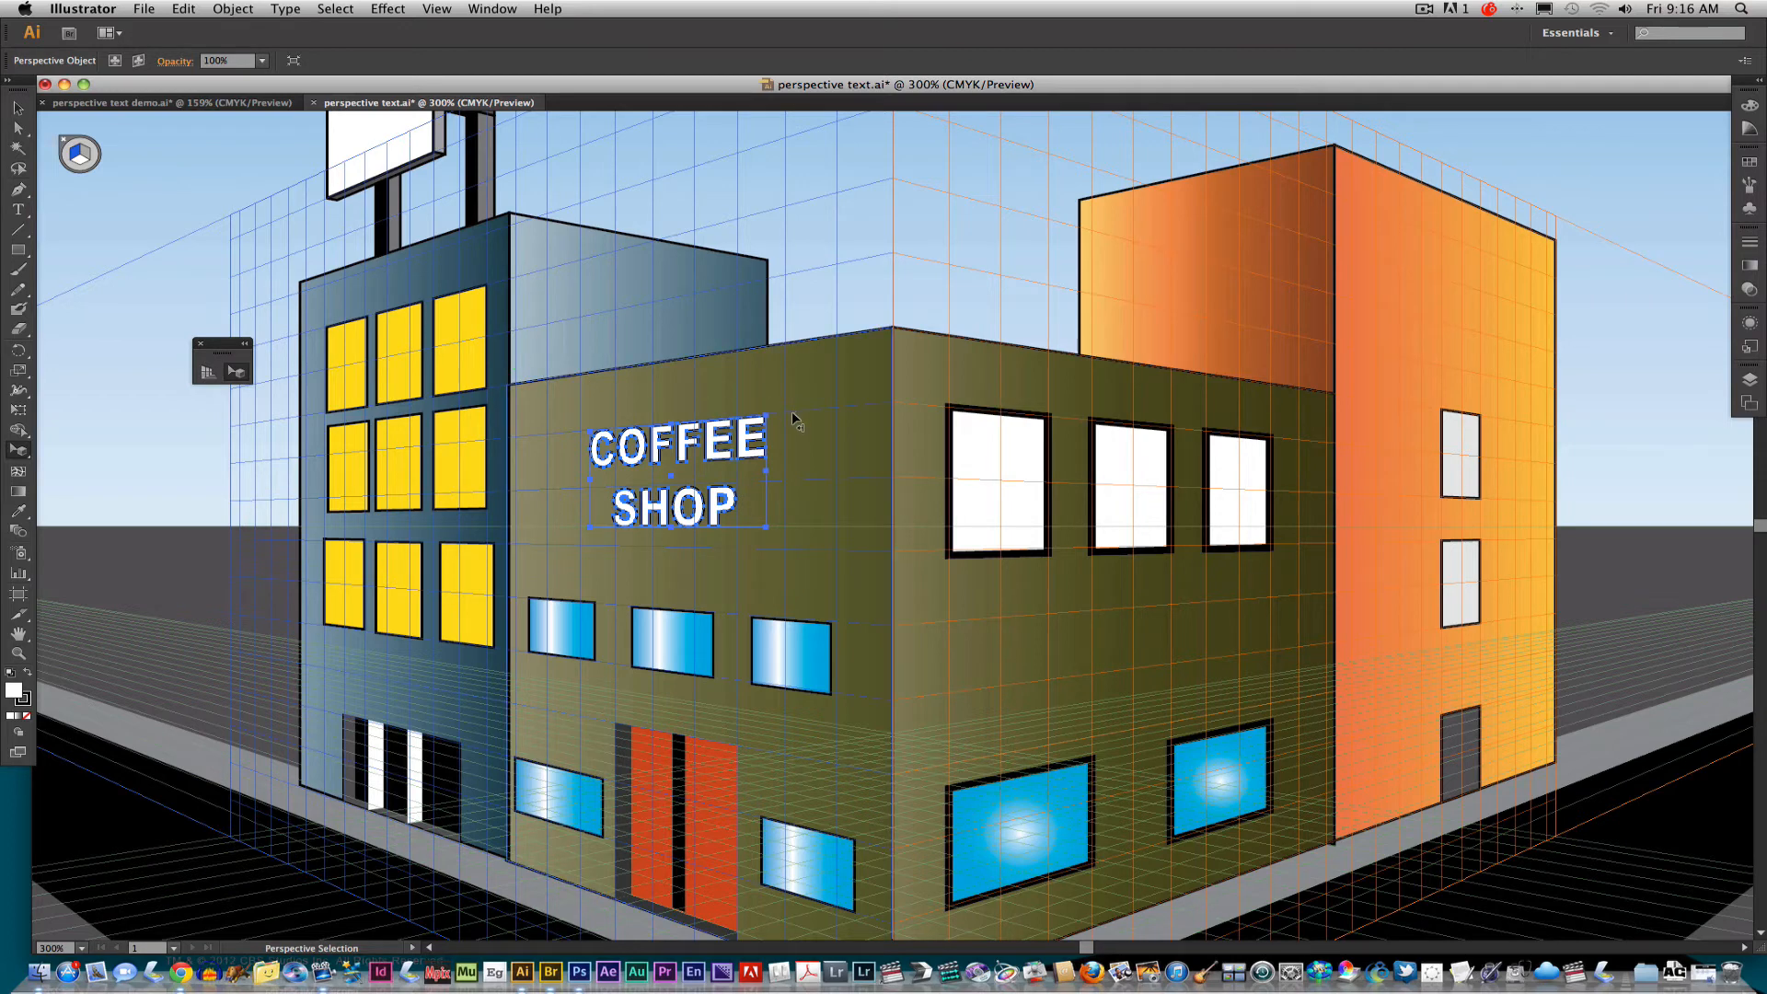
{"action": "left_click_drag", "start_coordinate": [769, 418], "coordinate": [837, 384]}
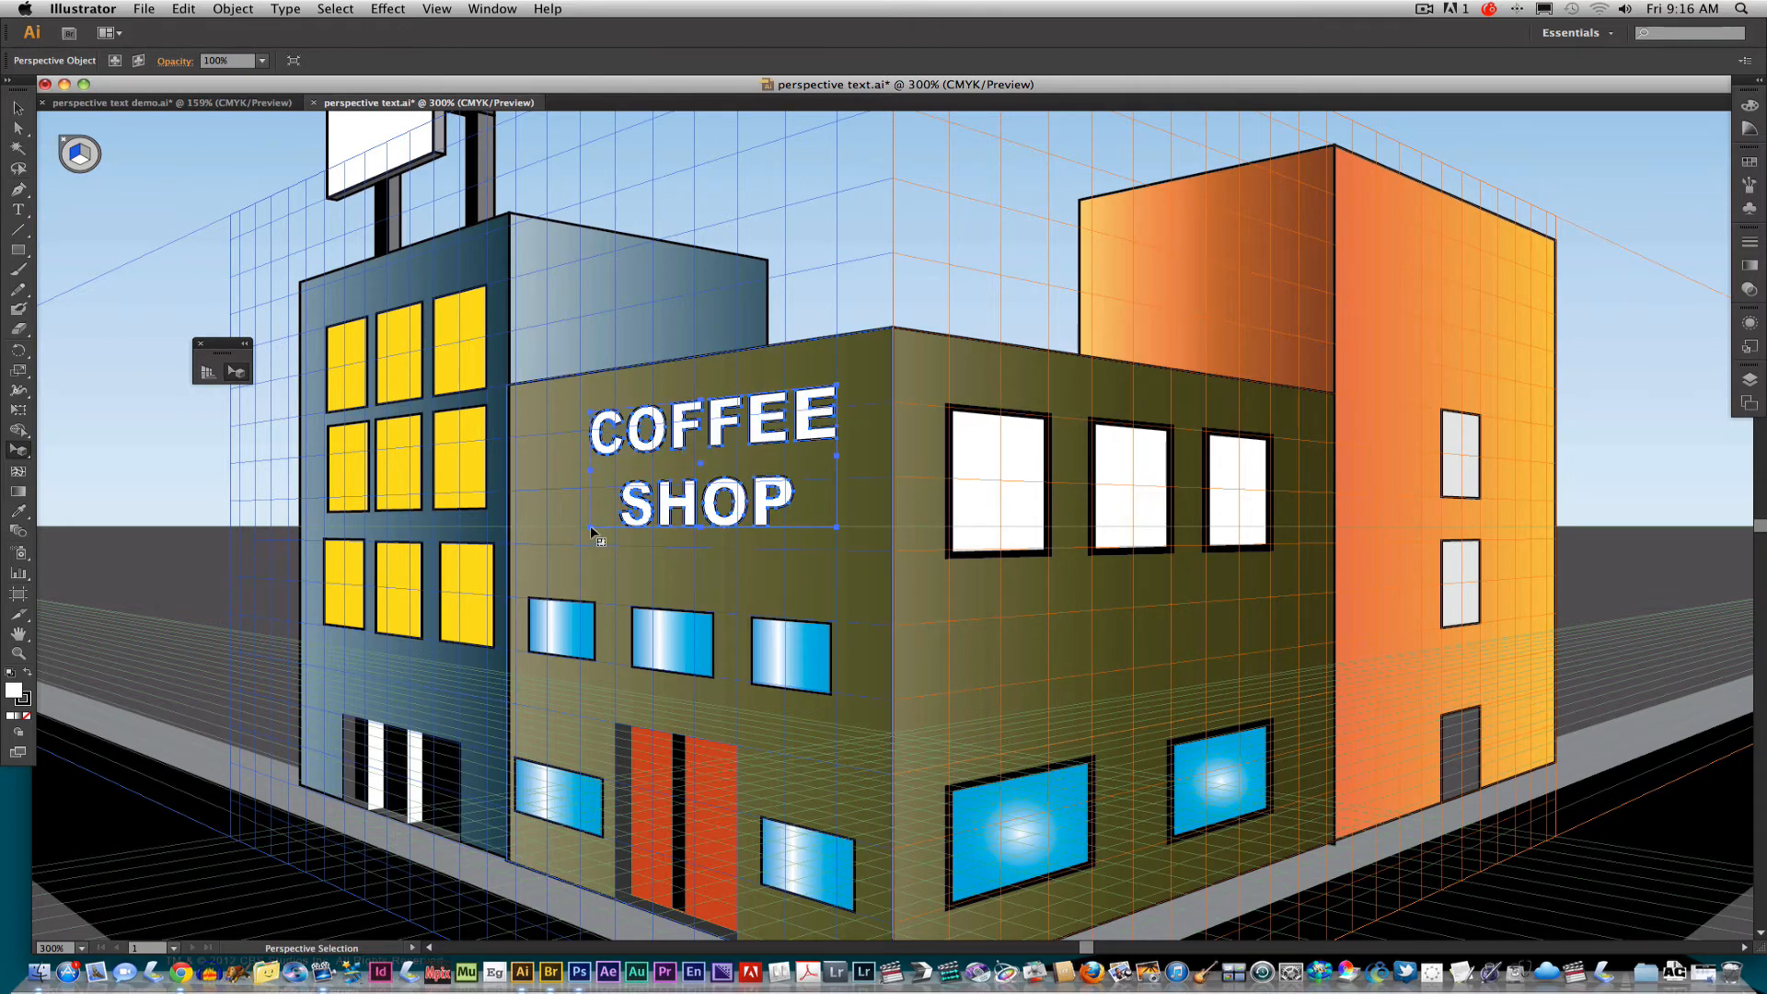
{"action": "left_click_drag", "start_coordinate": [594, 529], "coordinate": [537, 566]}
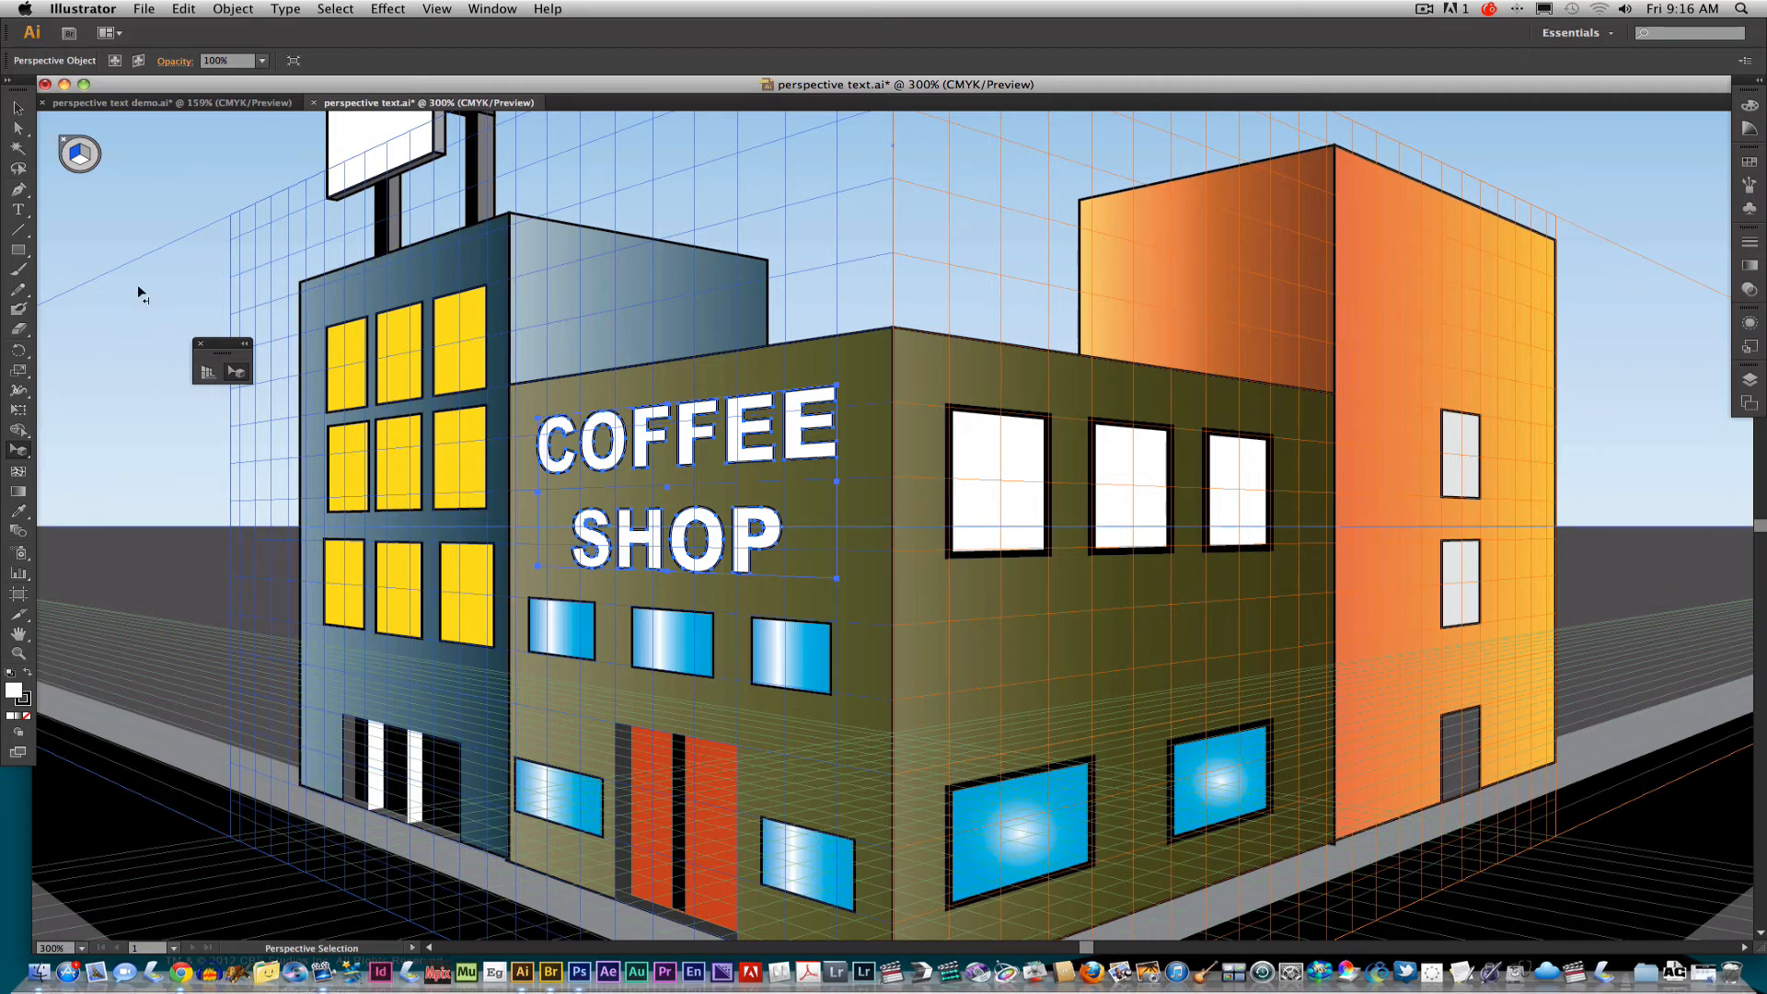
{"action": "key", "text": "super+0"}
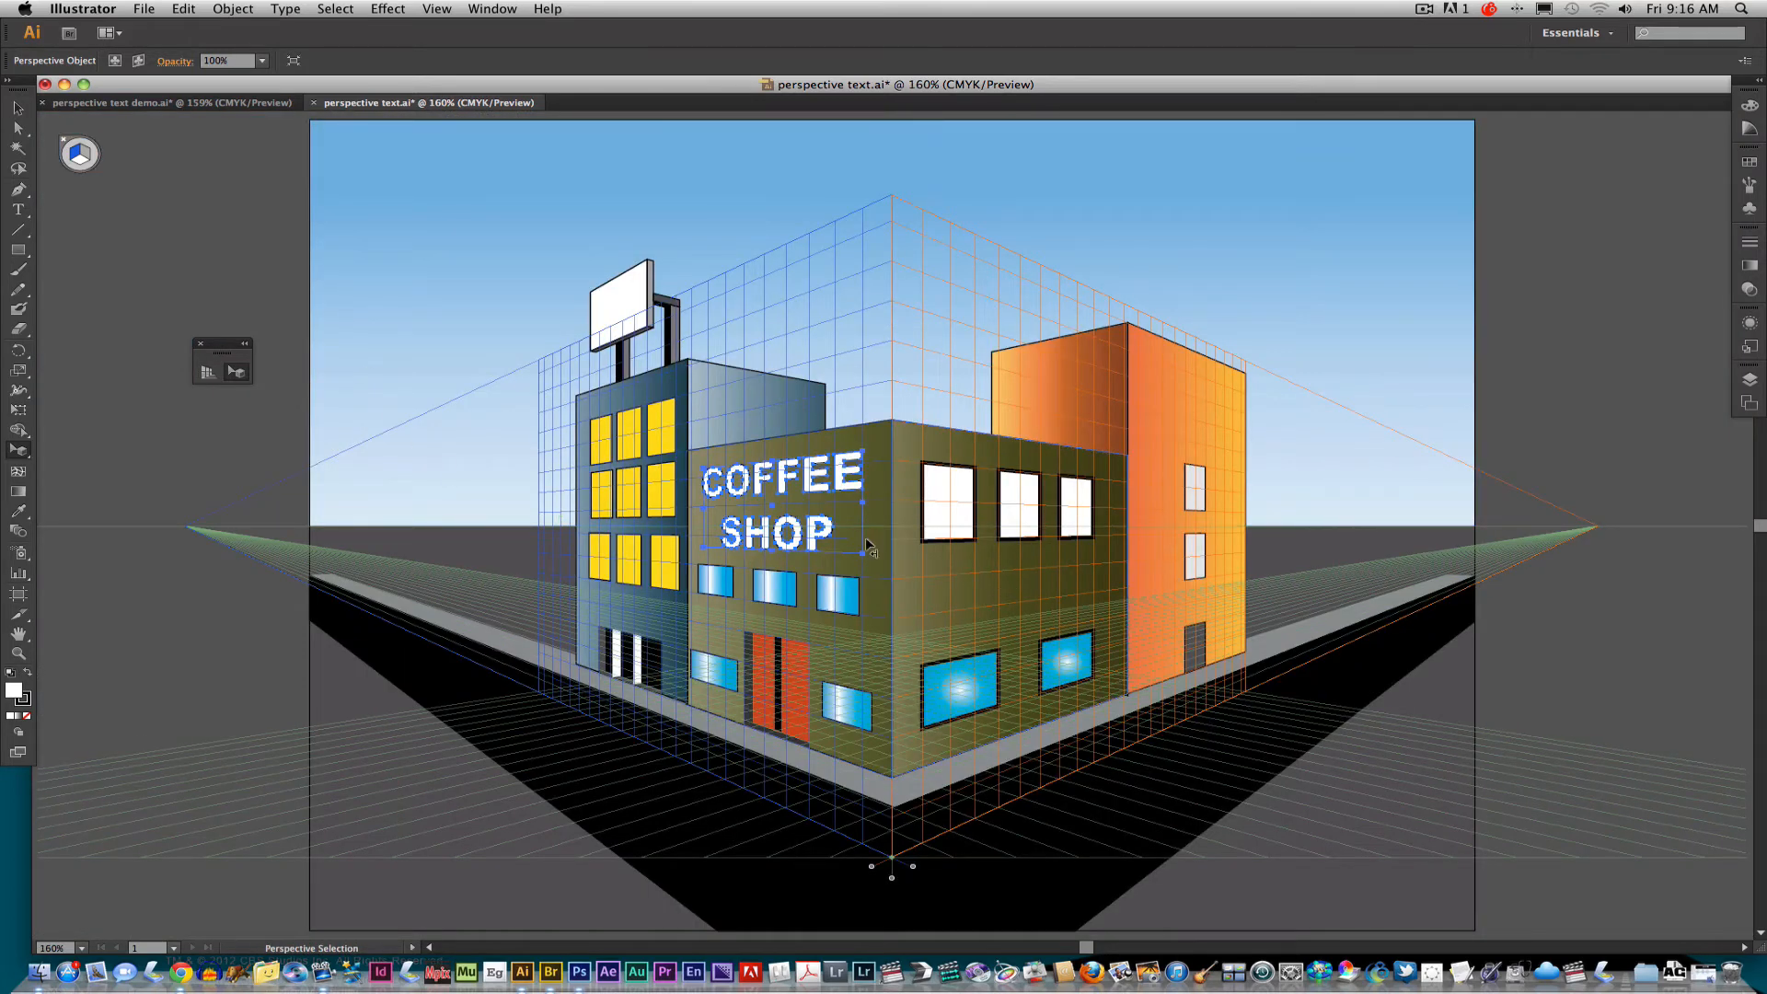
Step: With no active grid plane, create the point text "RESTAURANT" beside the artboard and enlarge it to about 162 pt wide
{"action": "left_click", "coordinate": [18, 213]}
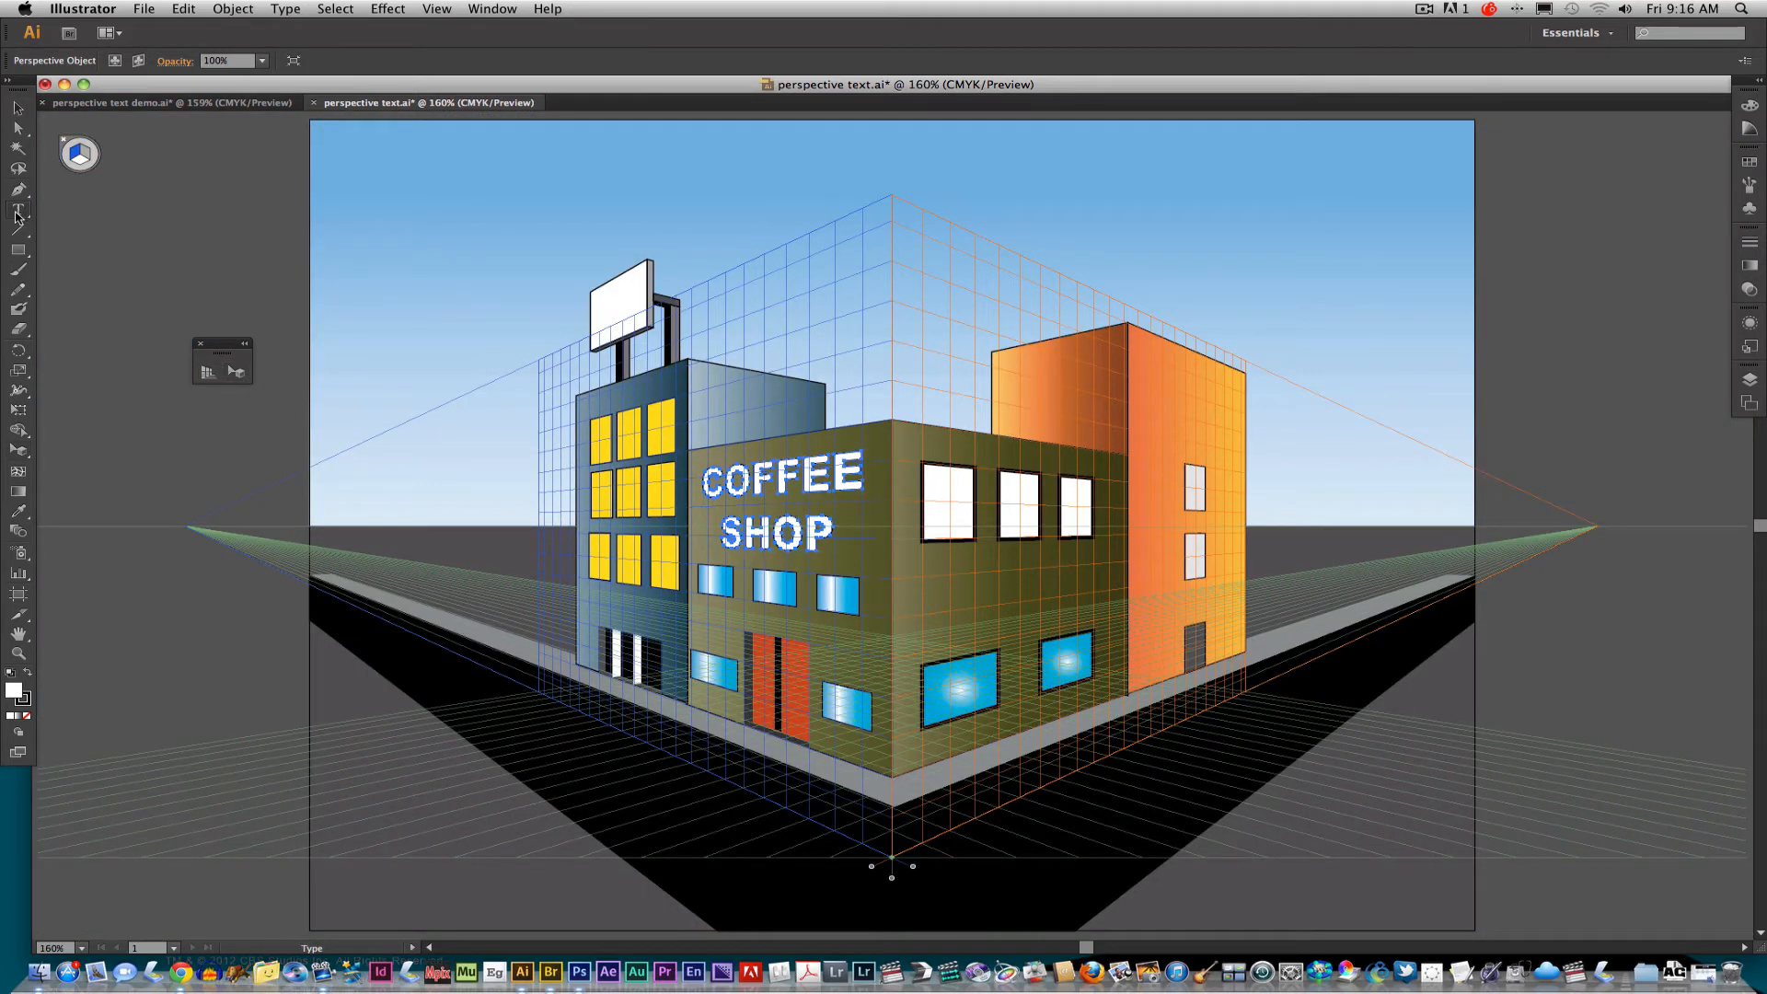
{"action": "left_click", "coordinate": [235, 373]}
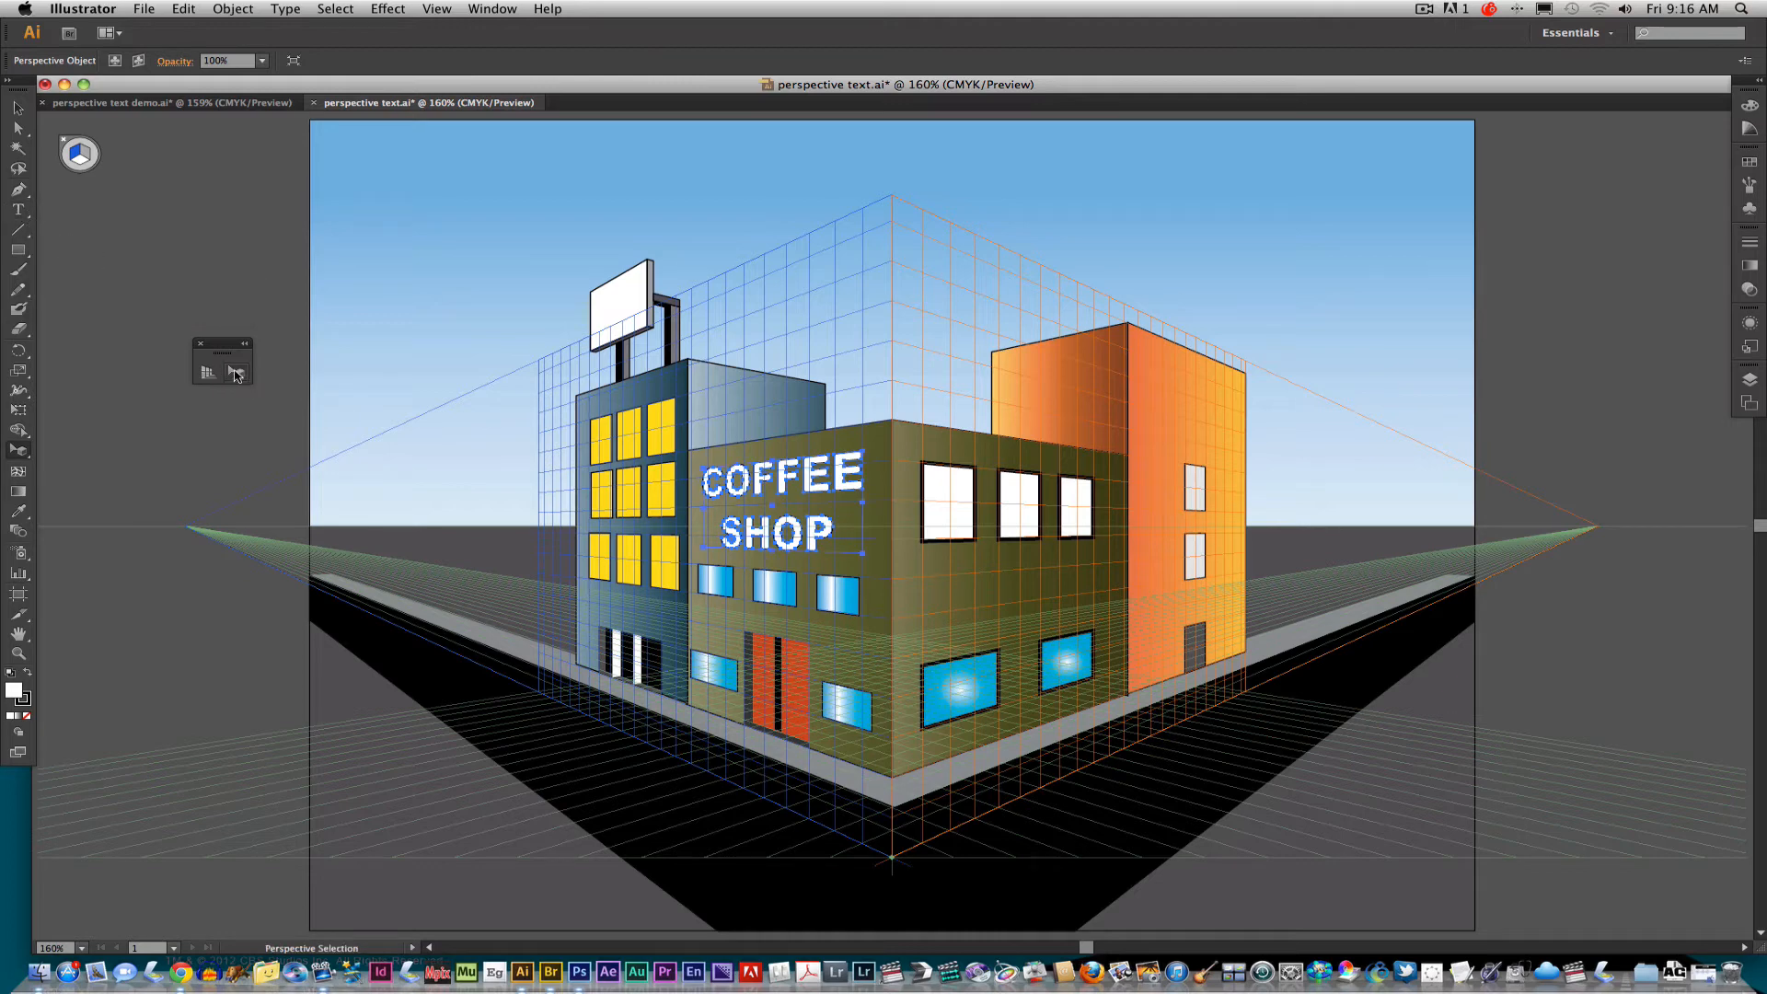
{"action": "left_click", "coordinate": [86, 175]}
{"action": "left_click", "coordinate": [18, 214]}
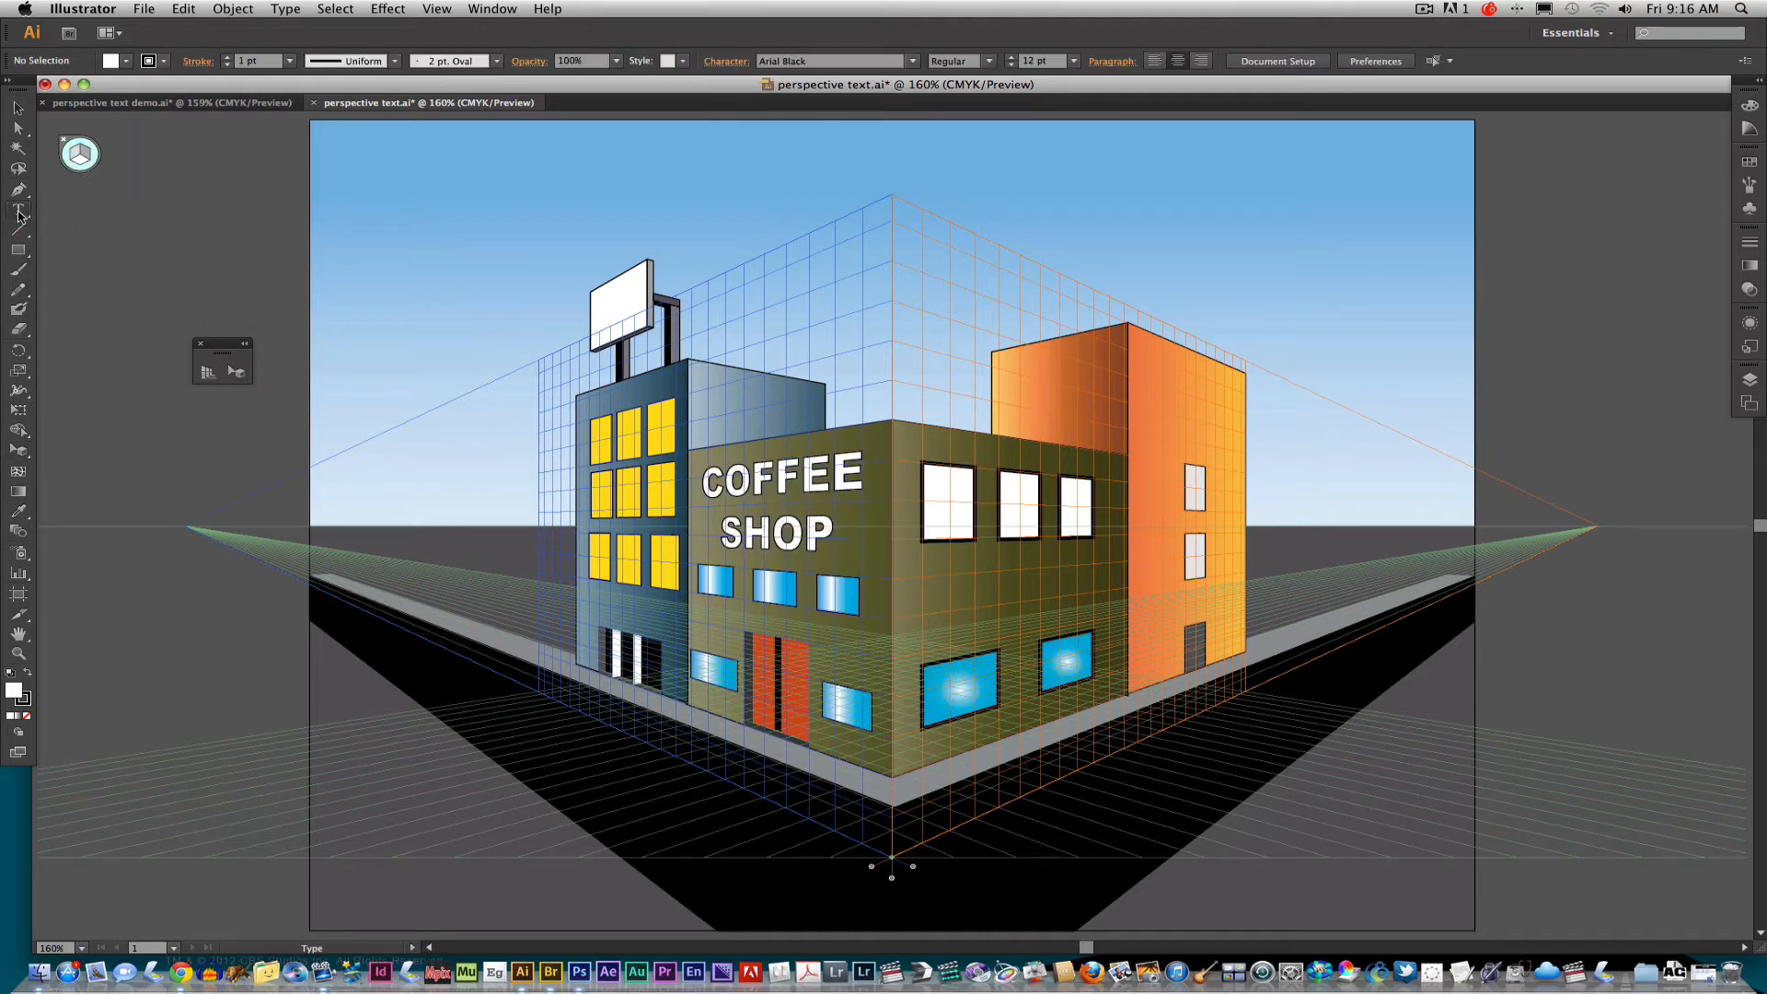
{"action": "left_click", "coordinate": [83, 242]}
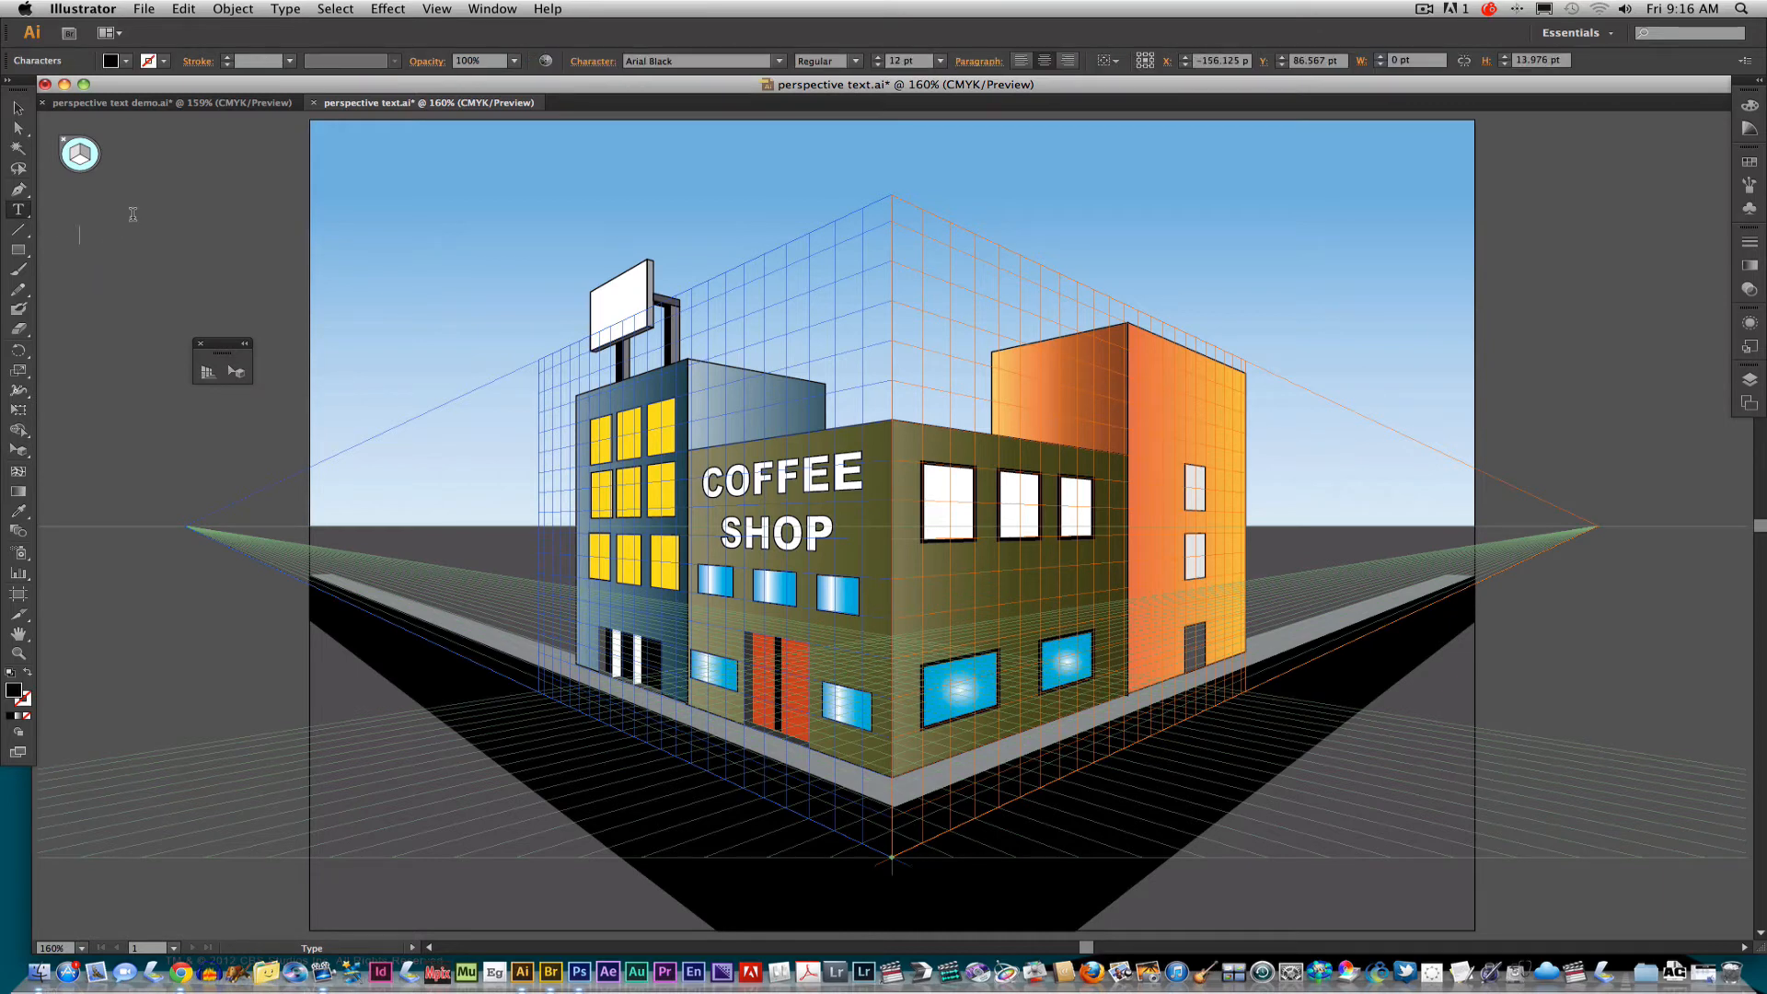
{"action": "type", "text": "REST"}
{"action": "type", "text": "AURANT"}
{"action": "left_click", "coordinate": [19, 108]}
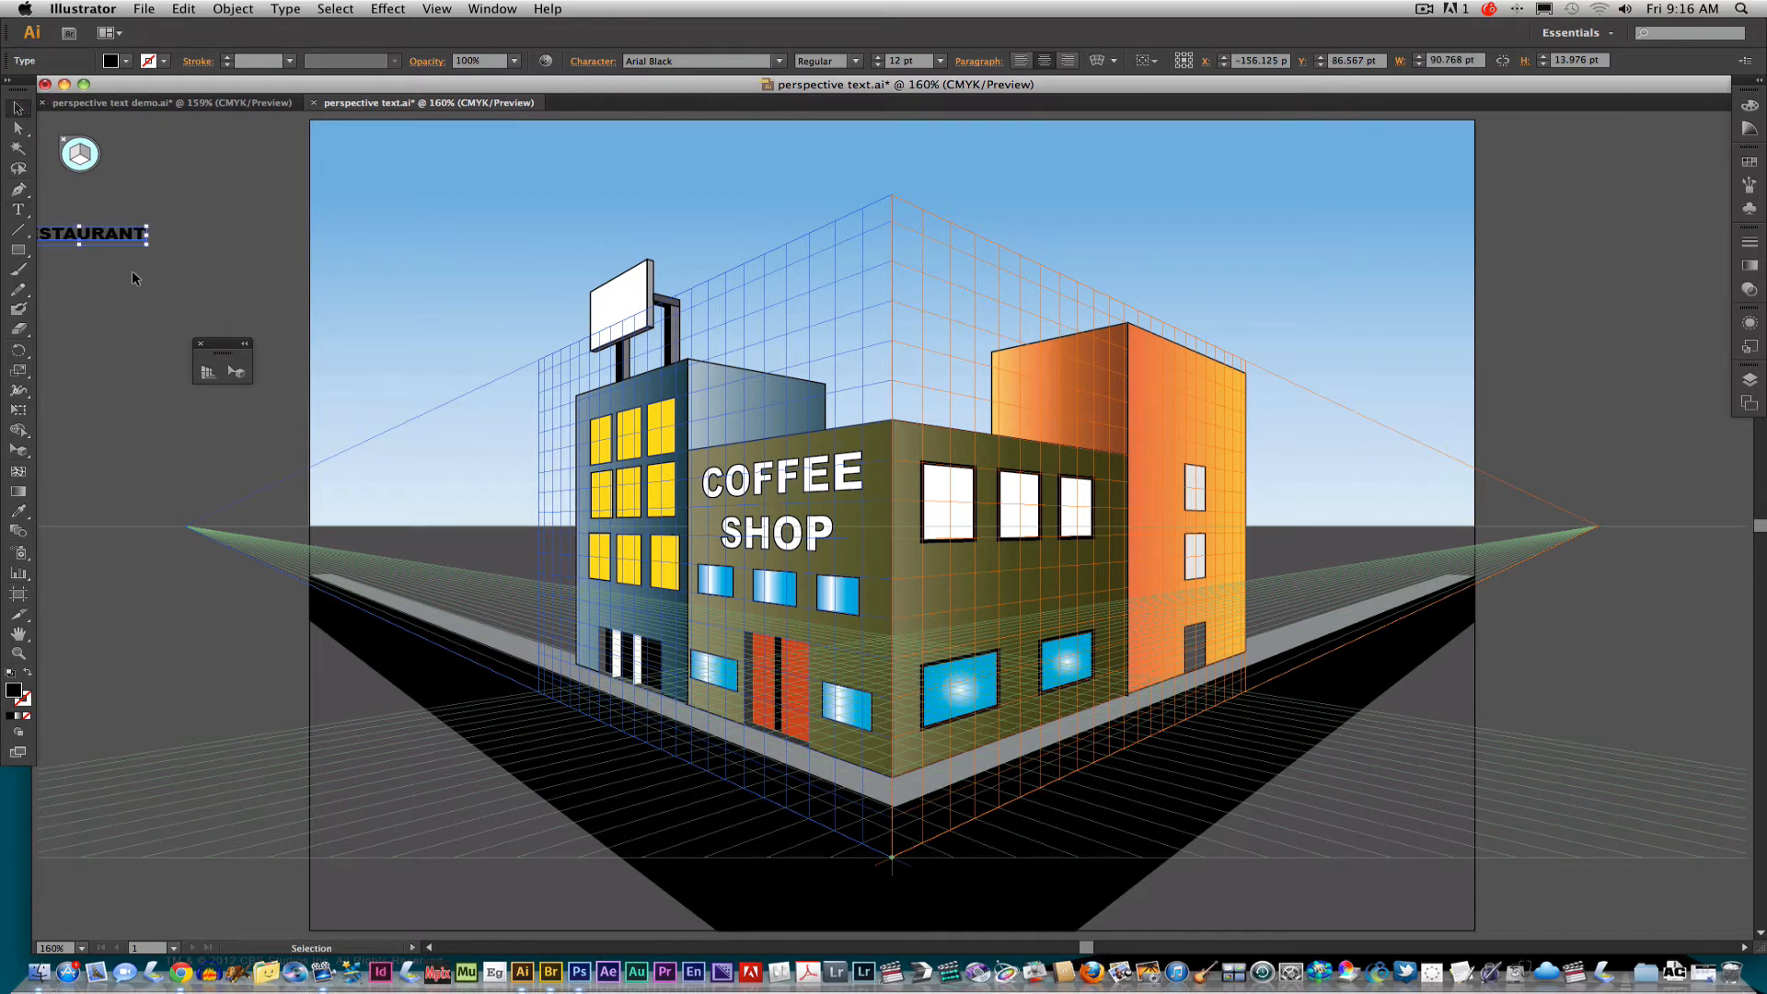
{"action": "left_click_drag", "start_coordinate": [112, 238], "coordinate": [367, 222]}
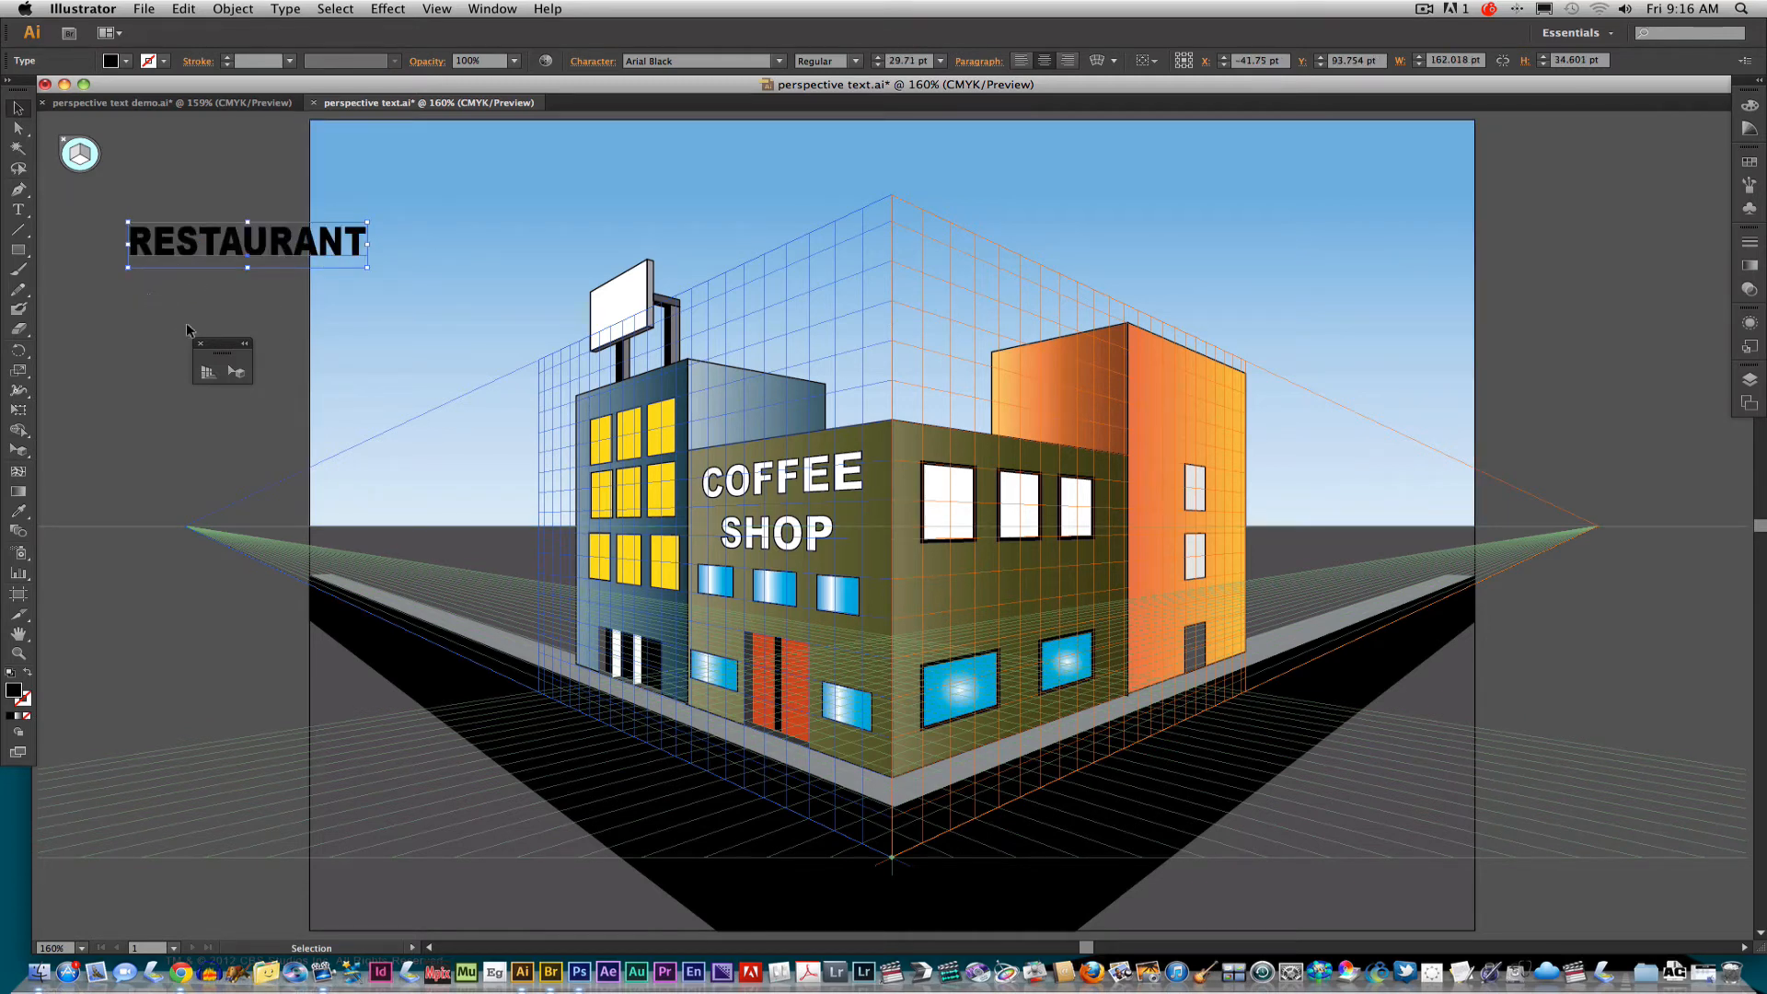
Step: Attach the RESTAURANT text to the right grid plane on the olive building's right wall, between the two window rows
{"action": "left_click", "coordinate": [236, 372]}
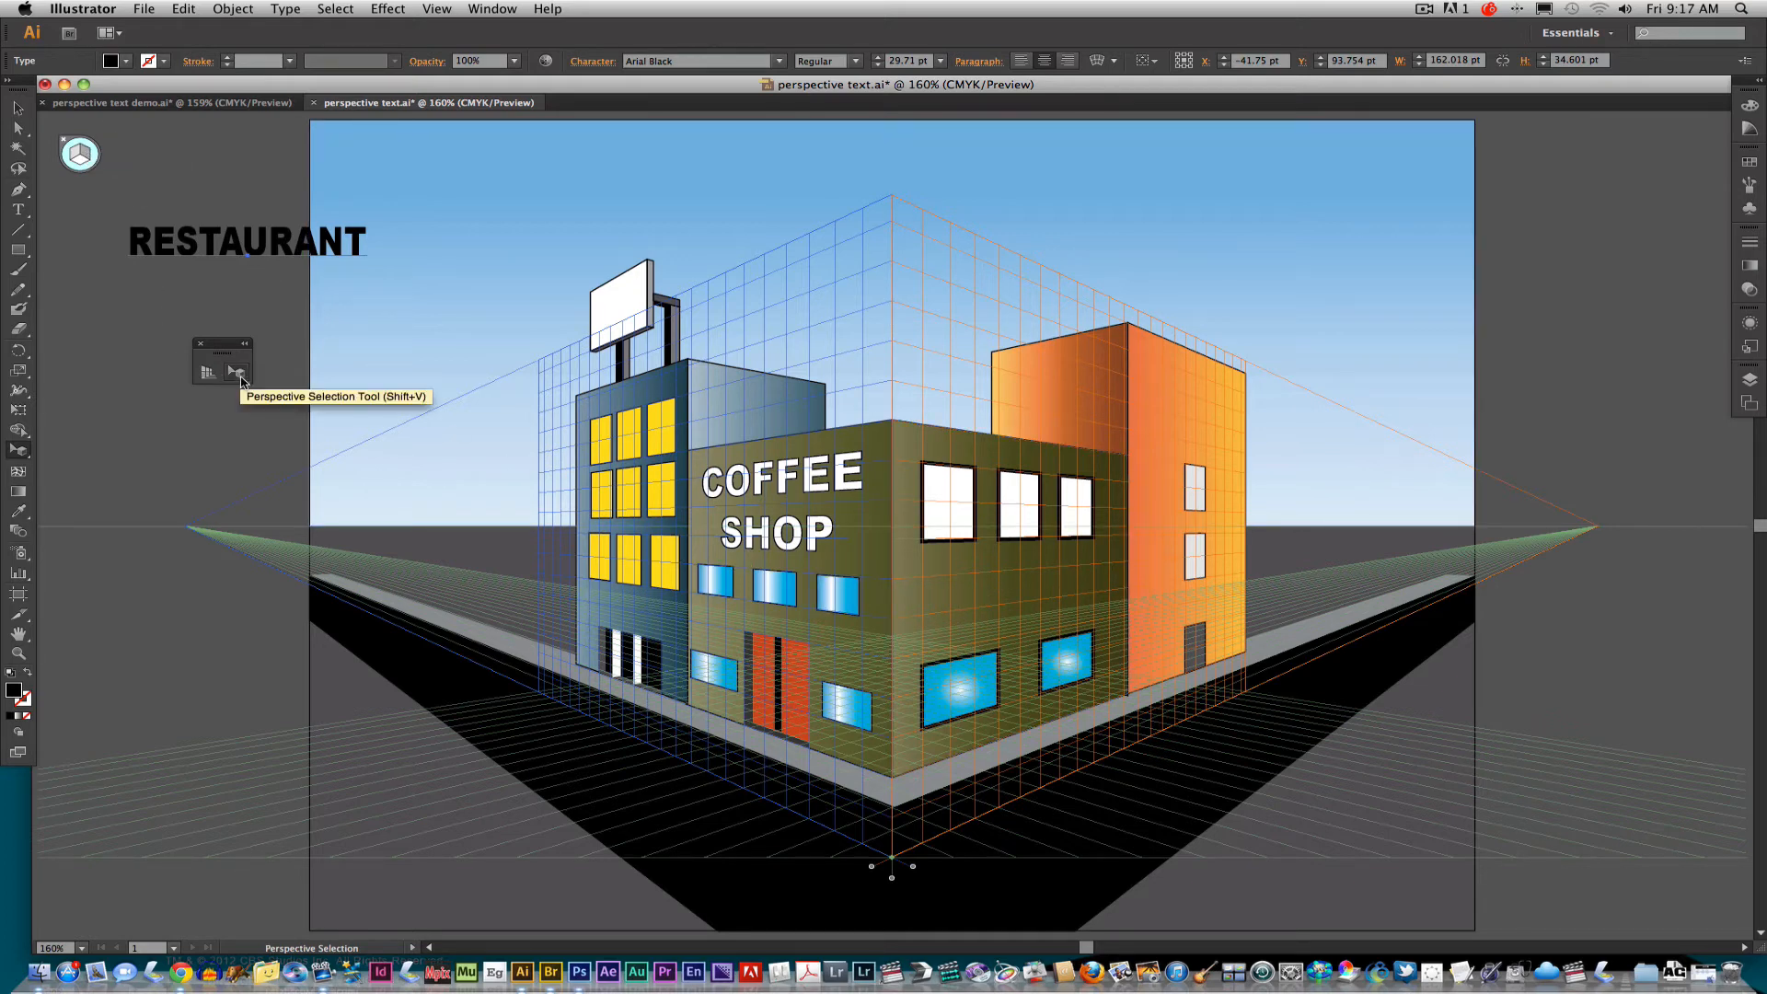
{"action": "left_click", "coordinate": [86, 157]}
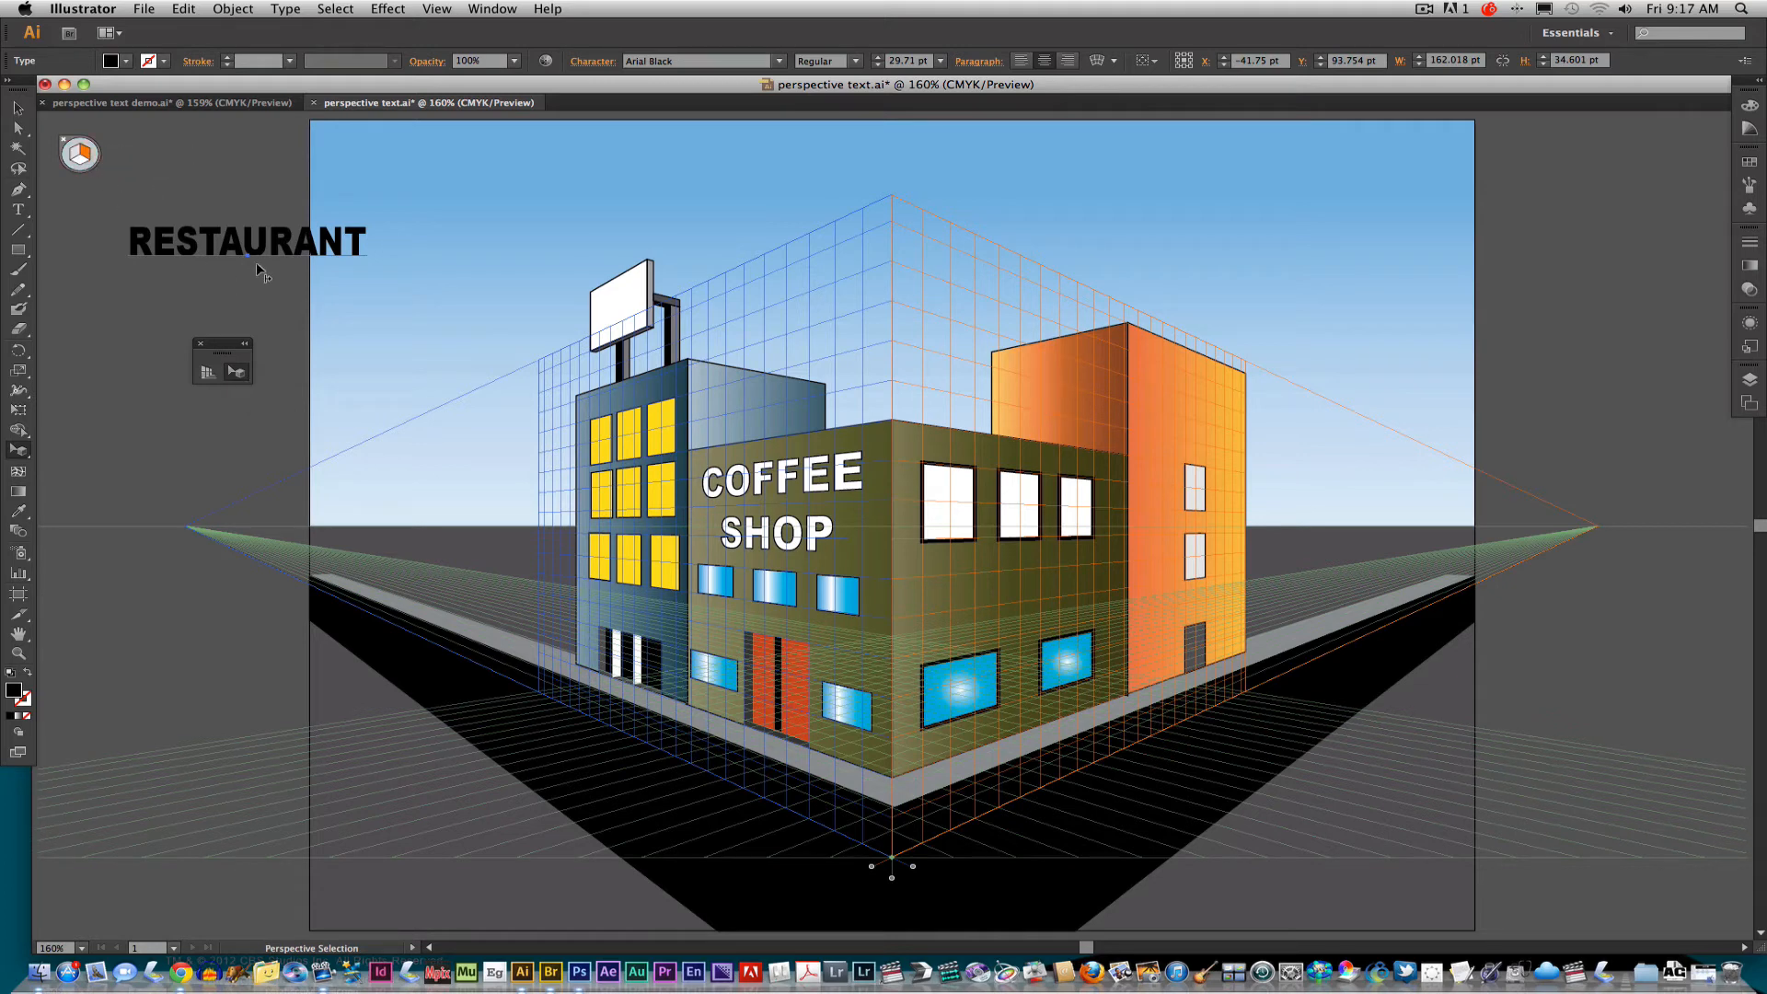
{"action": "left_click_drag", "start_coordinate": [230, 250], "coordinate": [1001, 595]}
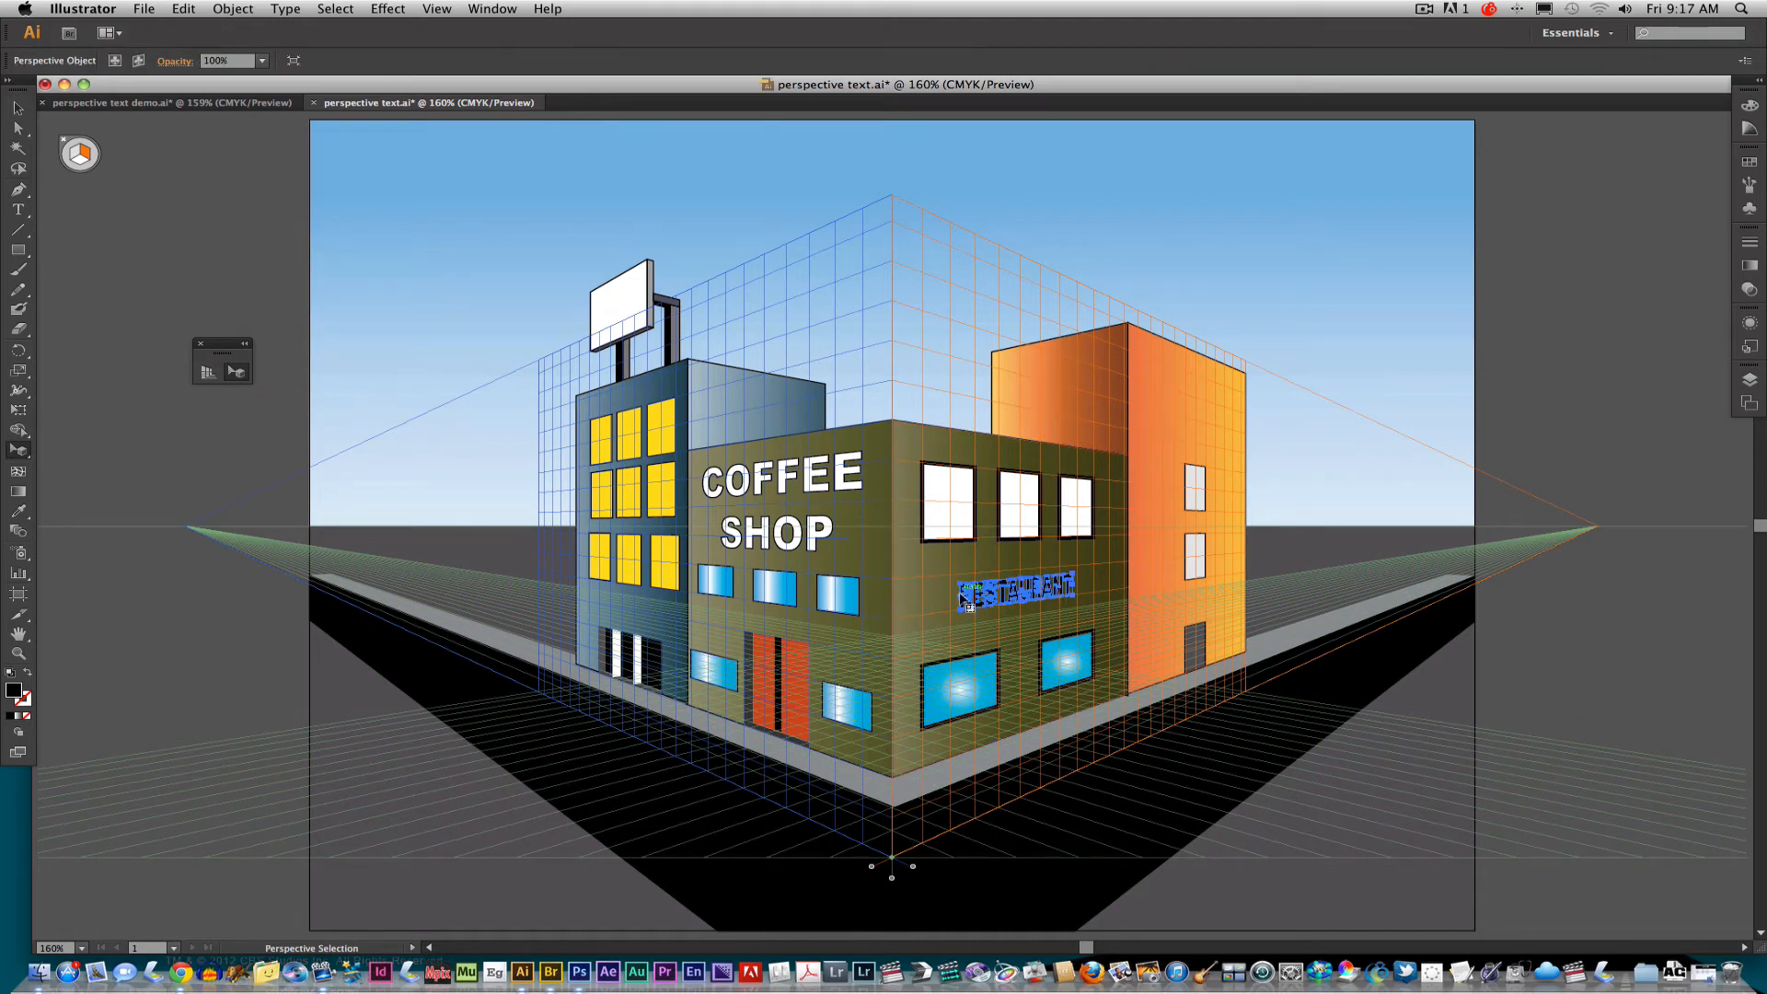
Step: Enlarge the RESTAURANT text in perspective so it nearly fills the width of the olive building's right wall
{"action": "key", "text": "super+equal"}
{"action": "key", "text": "super+equal"}
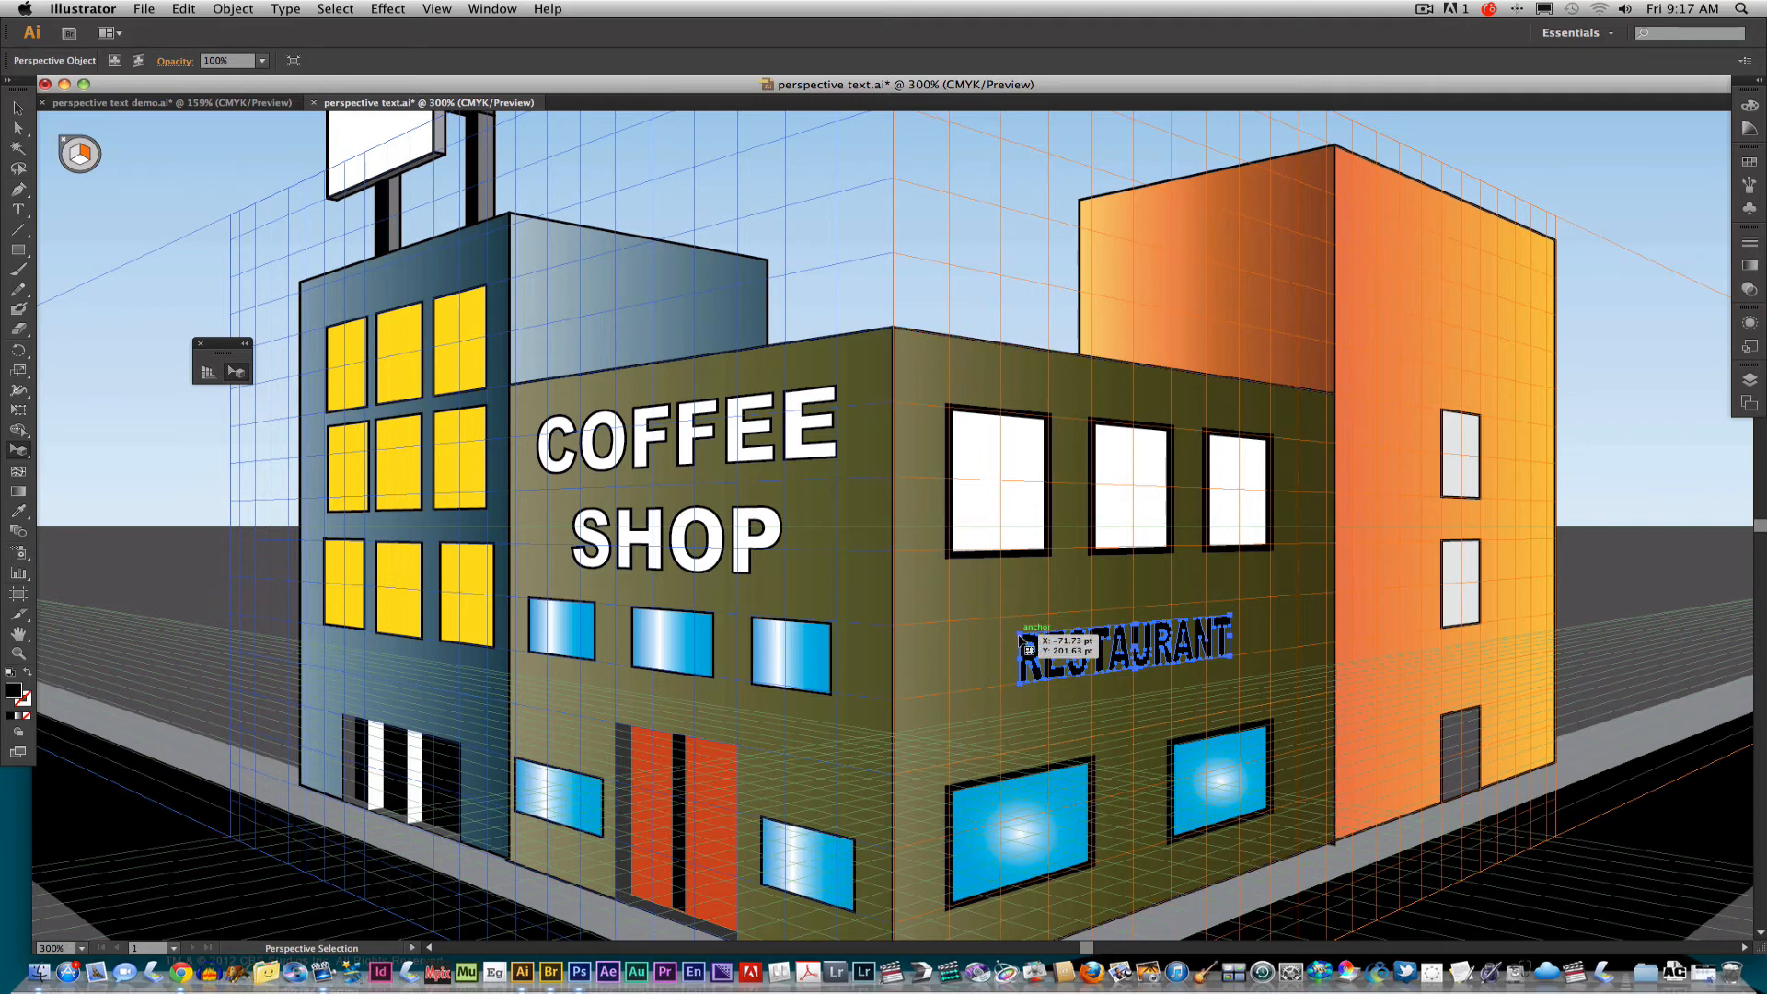
{"action": "mouse_move", "coordinate": [1028, 646]}
{"action": "left_mouse_down"}
{"action": "mouse_move", "coordinate": [935, 588]}
{"action": "mouse_move", "coordinate": [1056, 631]}
{"action": "left_mouse_up"}
{"action": "left_click_drag", "start_coordinate": [1234, 676], "coordinate": [1317, 676]}
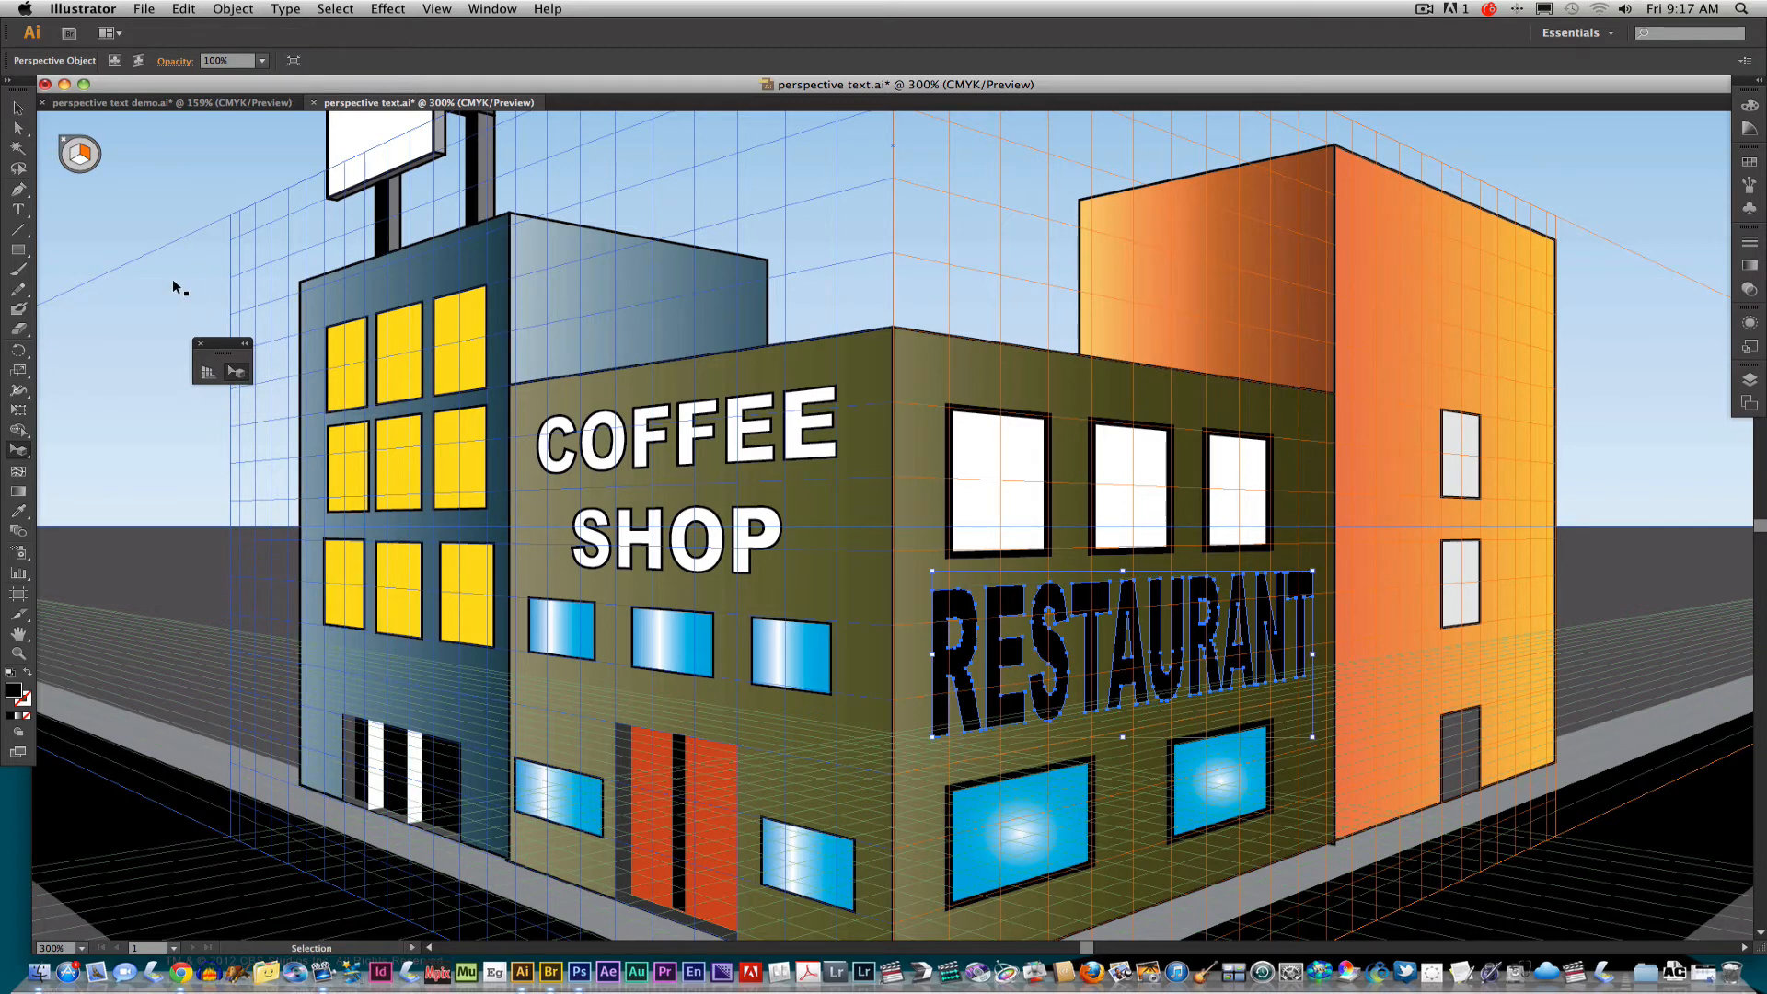
{"action": "key", "text": "super+0"}
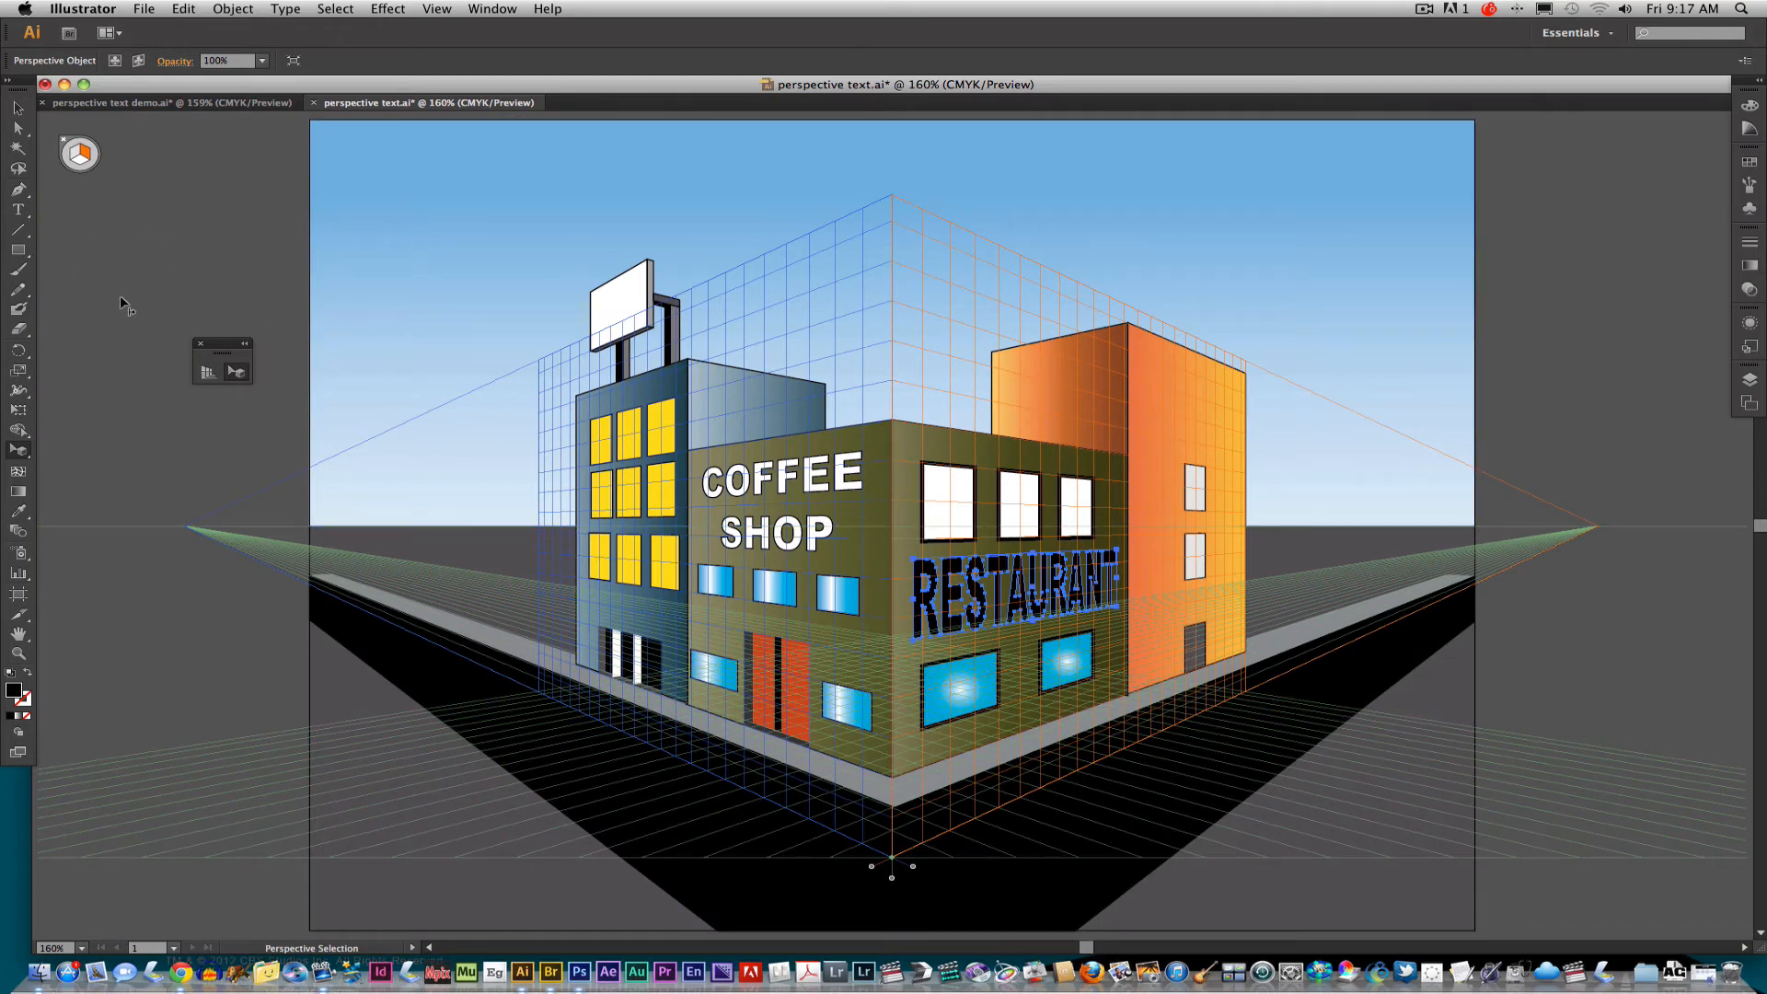
Step: With no active grid plane, create the point text "FBI" beside the artboard and enlarge it to about 90 pt wide
{"action": "left_click", "coordinate": [19, 210]}
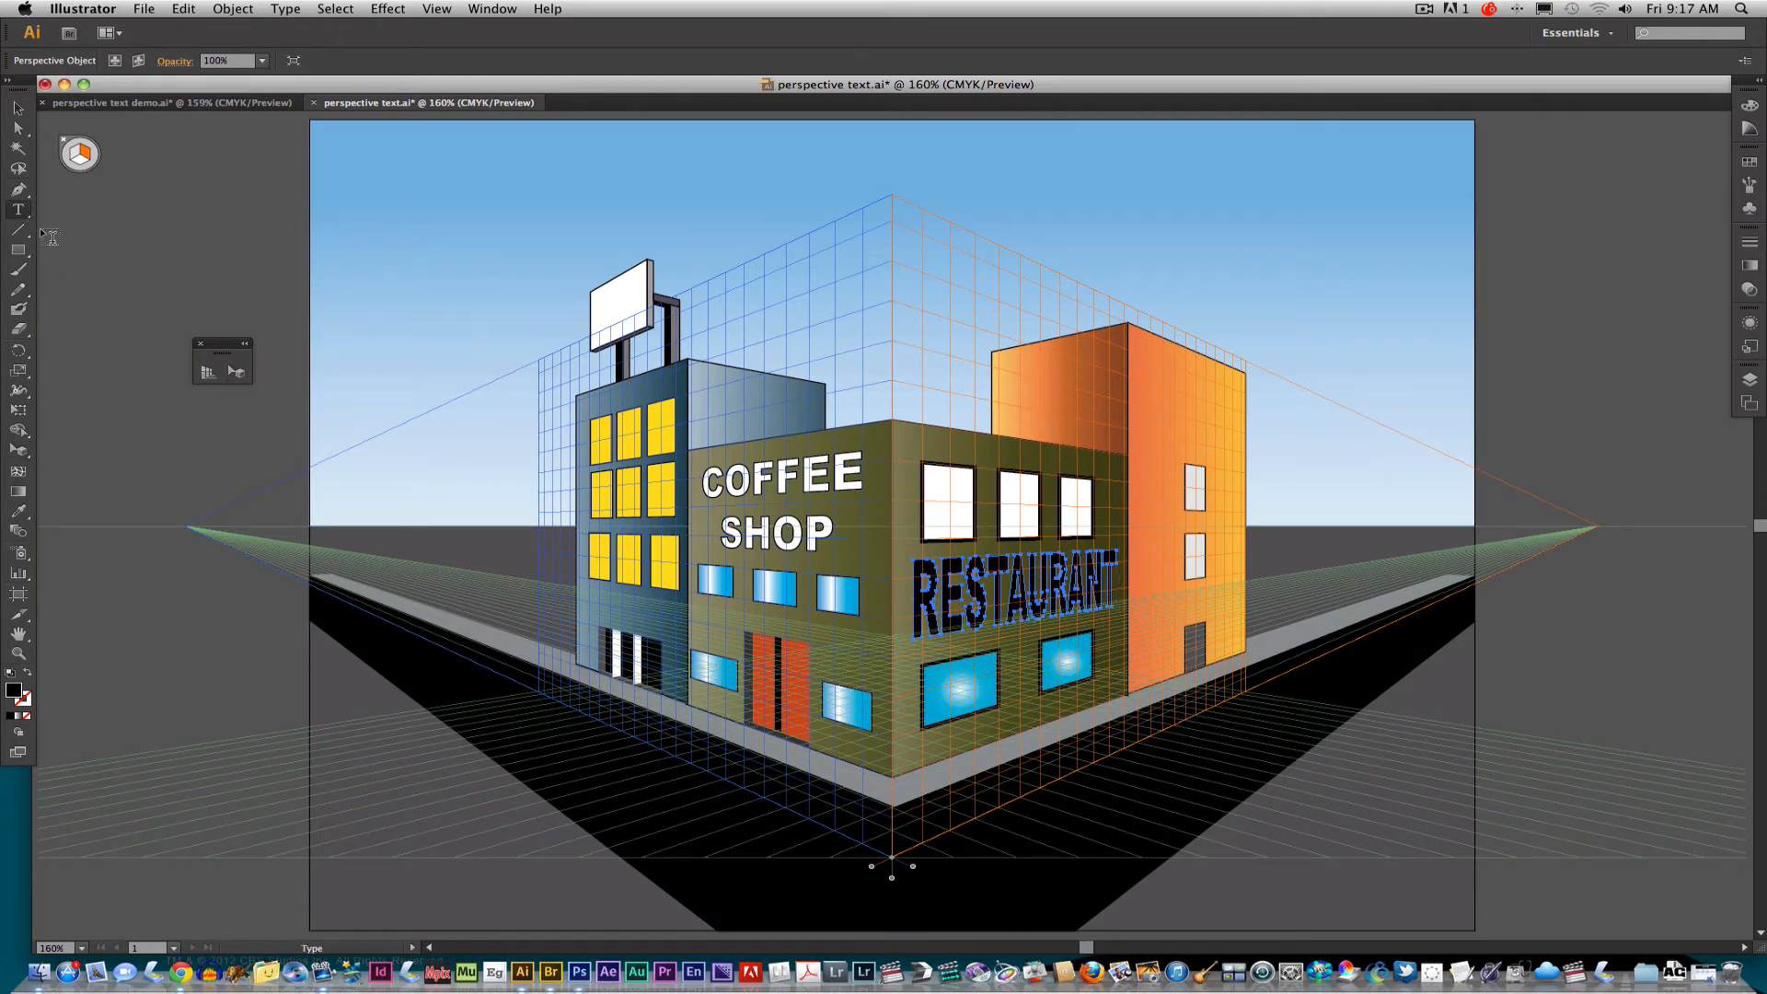
{"action": "left_click", "coordinate": [236, 371]}
{"action": "left_click", "coordinate": [96, 165]}
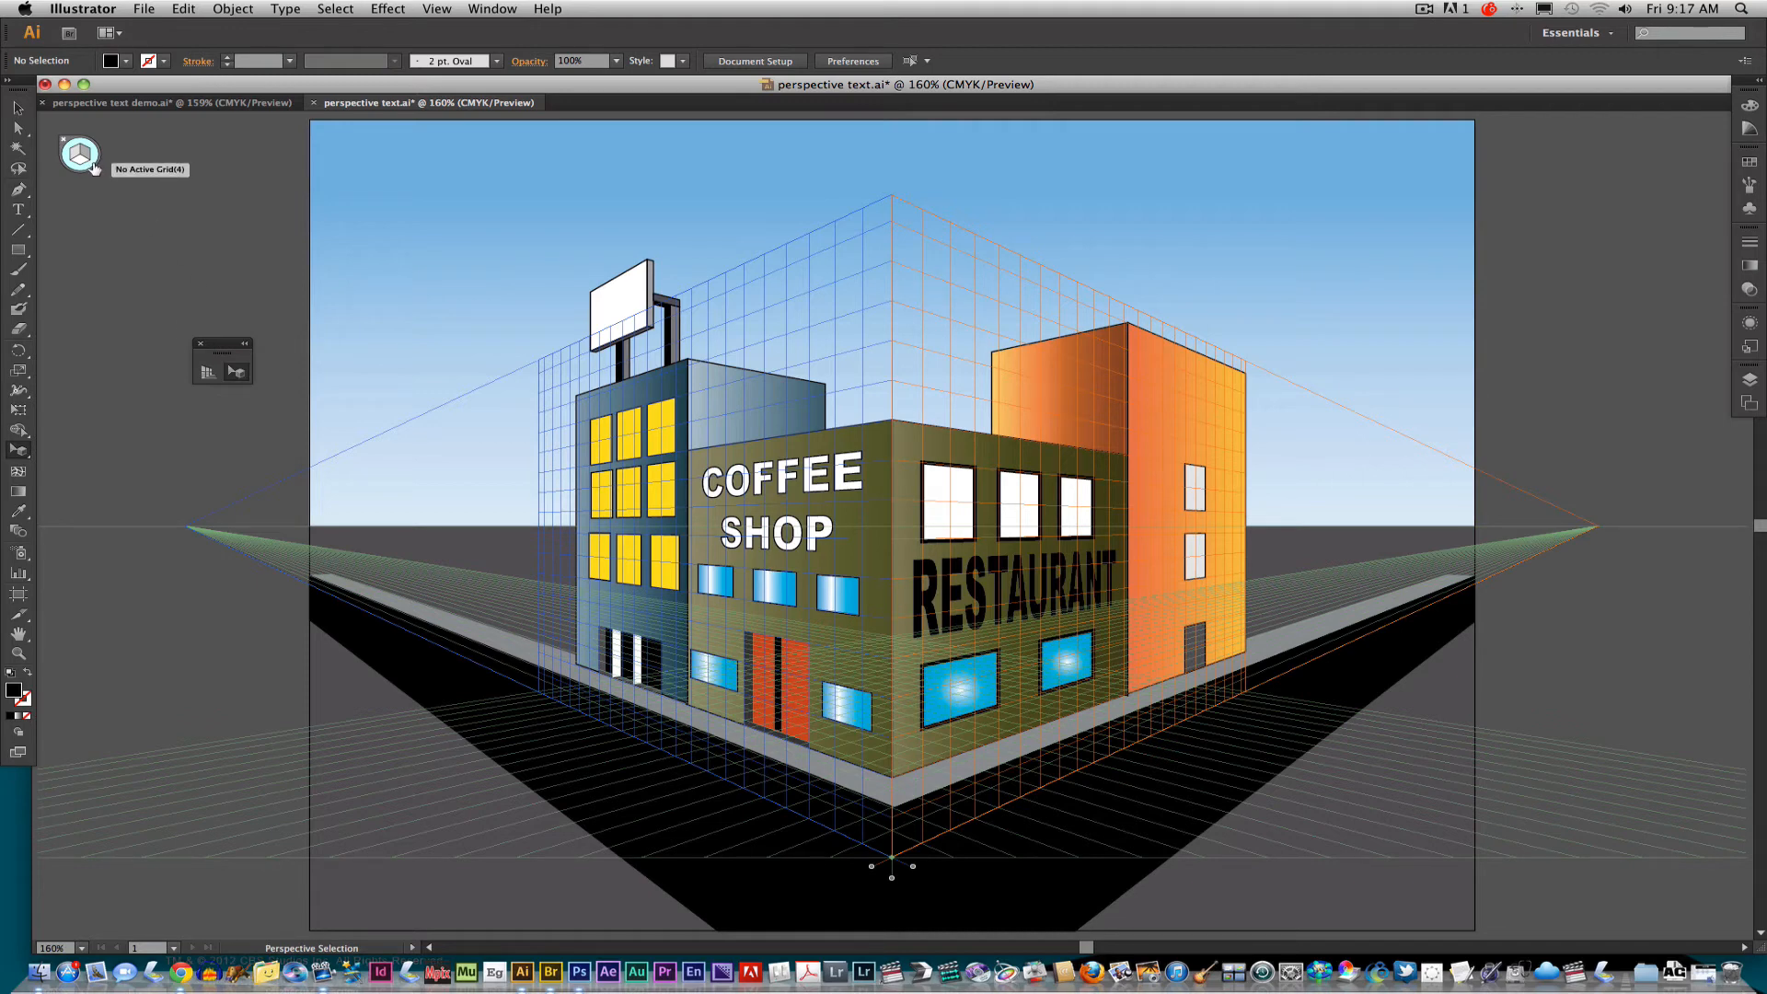
{"action": "key", "text": "t"}
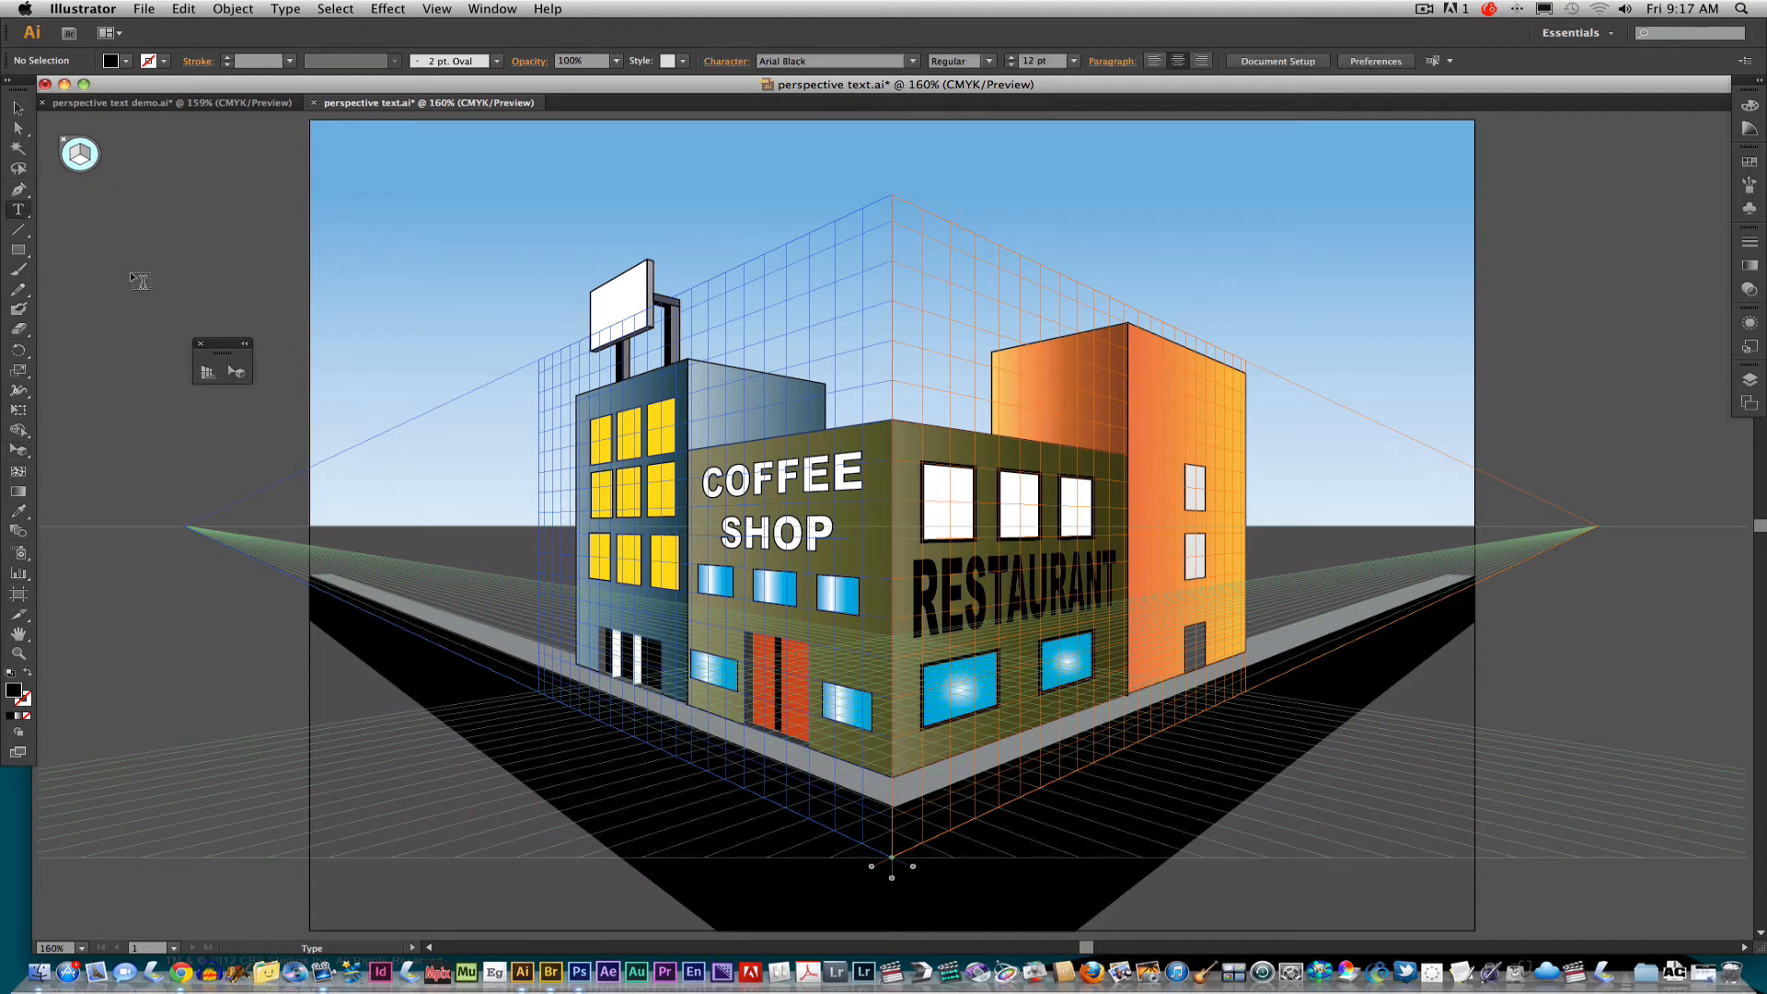
{"action": "left_click", "coordinate": [123, 270]}
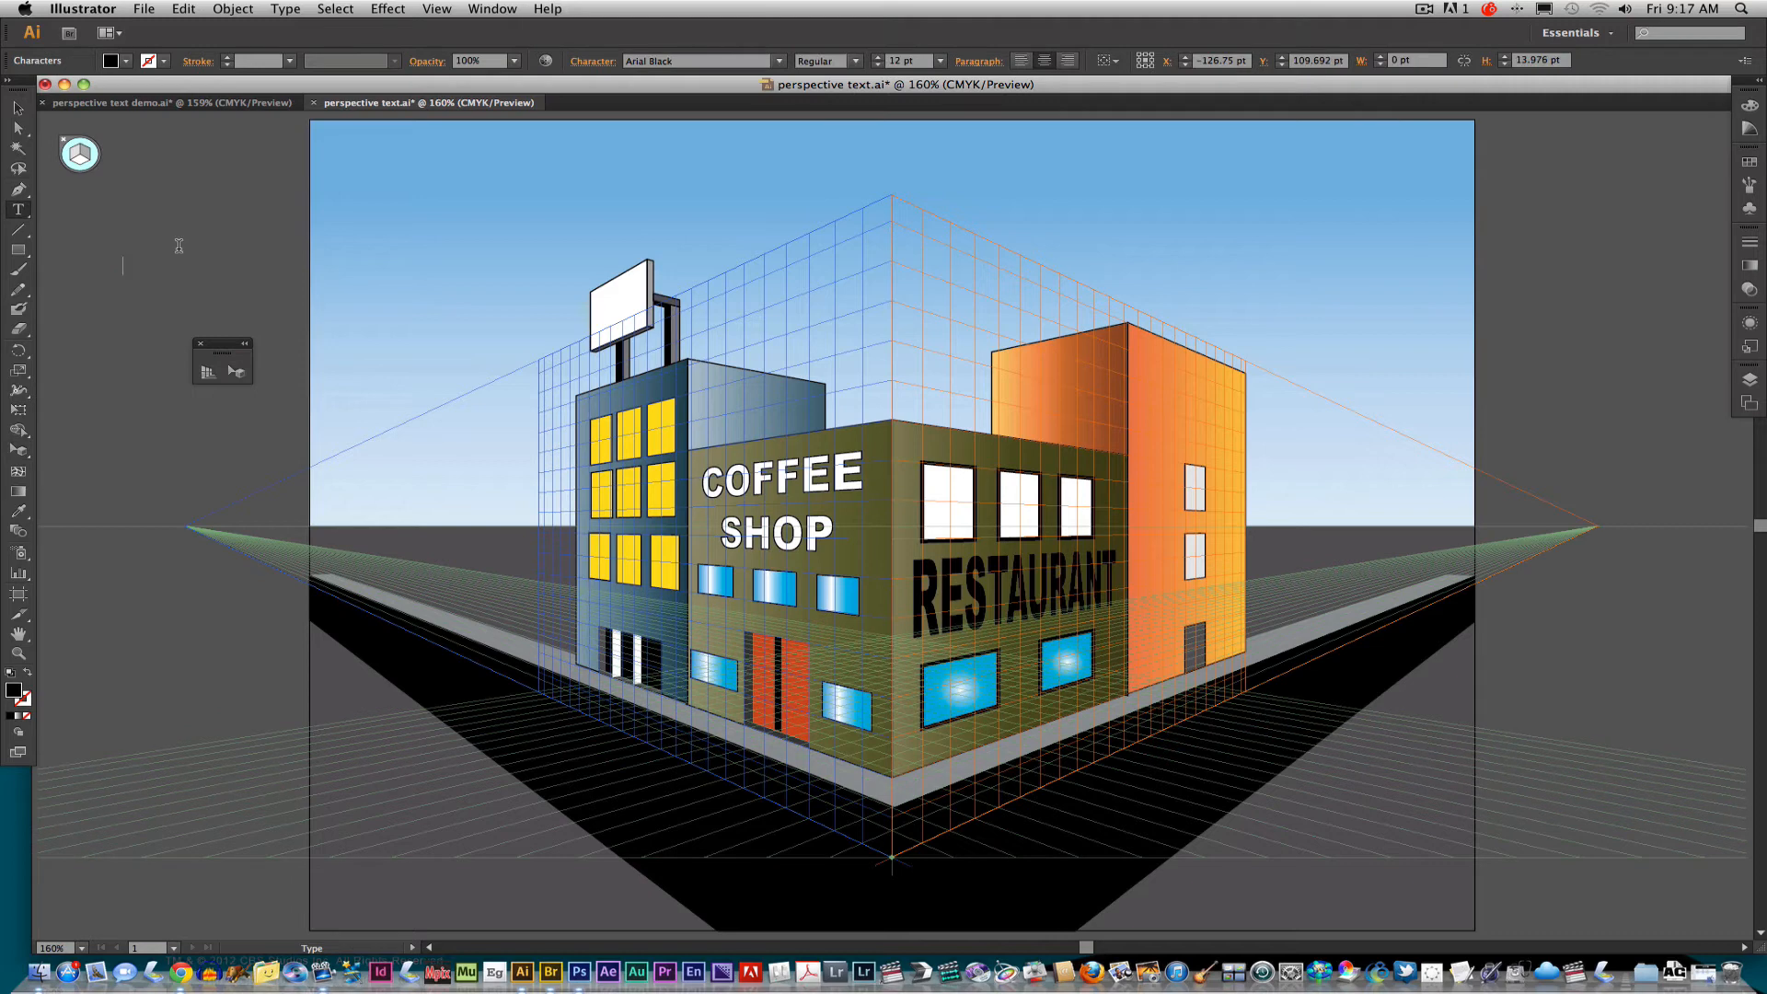
{"action": "type", "text": "FBI"}
{"action": "left_click", "coordinate": [17, 110]}
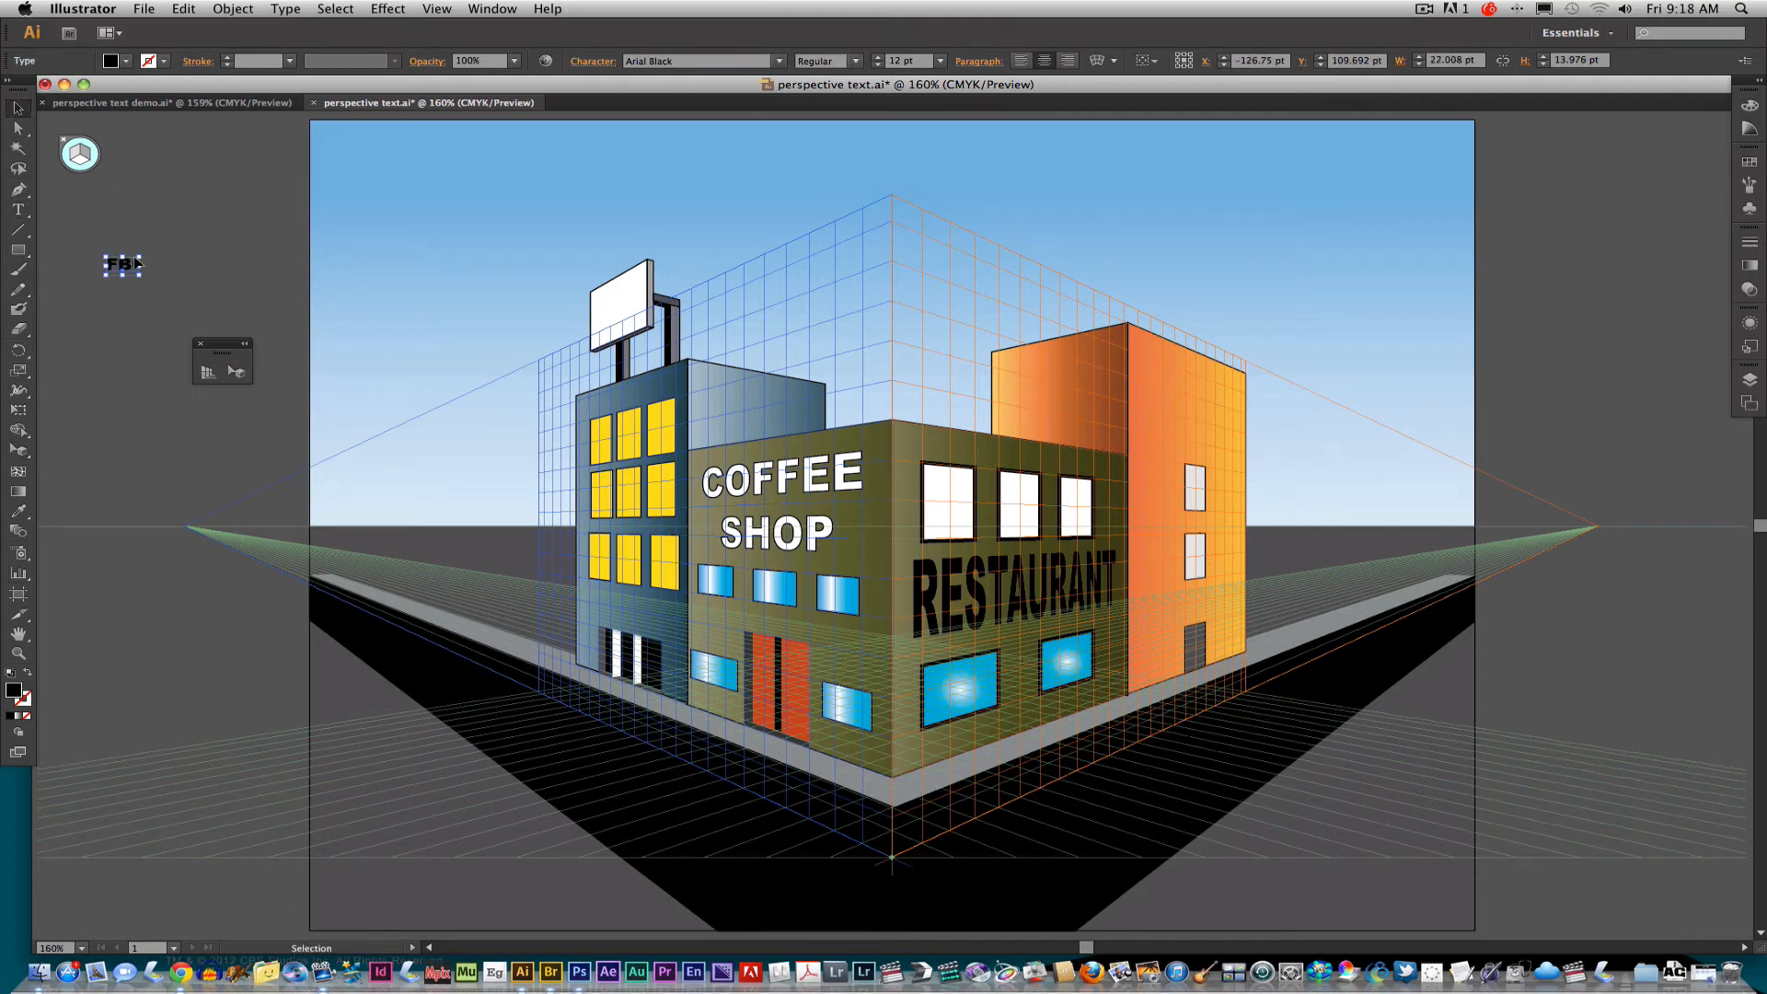
{"action": "left_click_drag", "start_coordinate": [142, 259], "coordinate": [239, 213]}
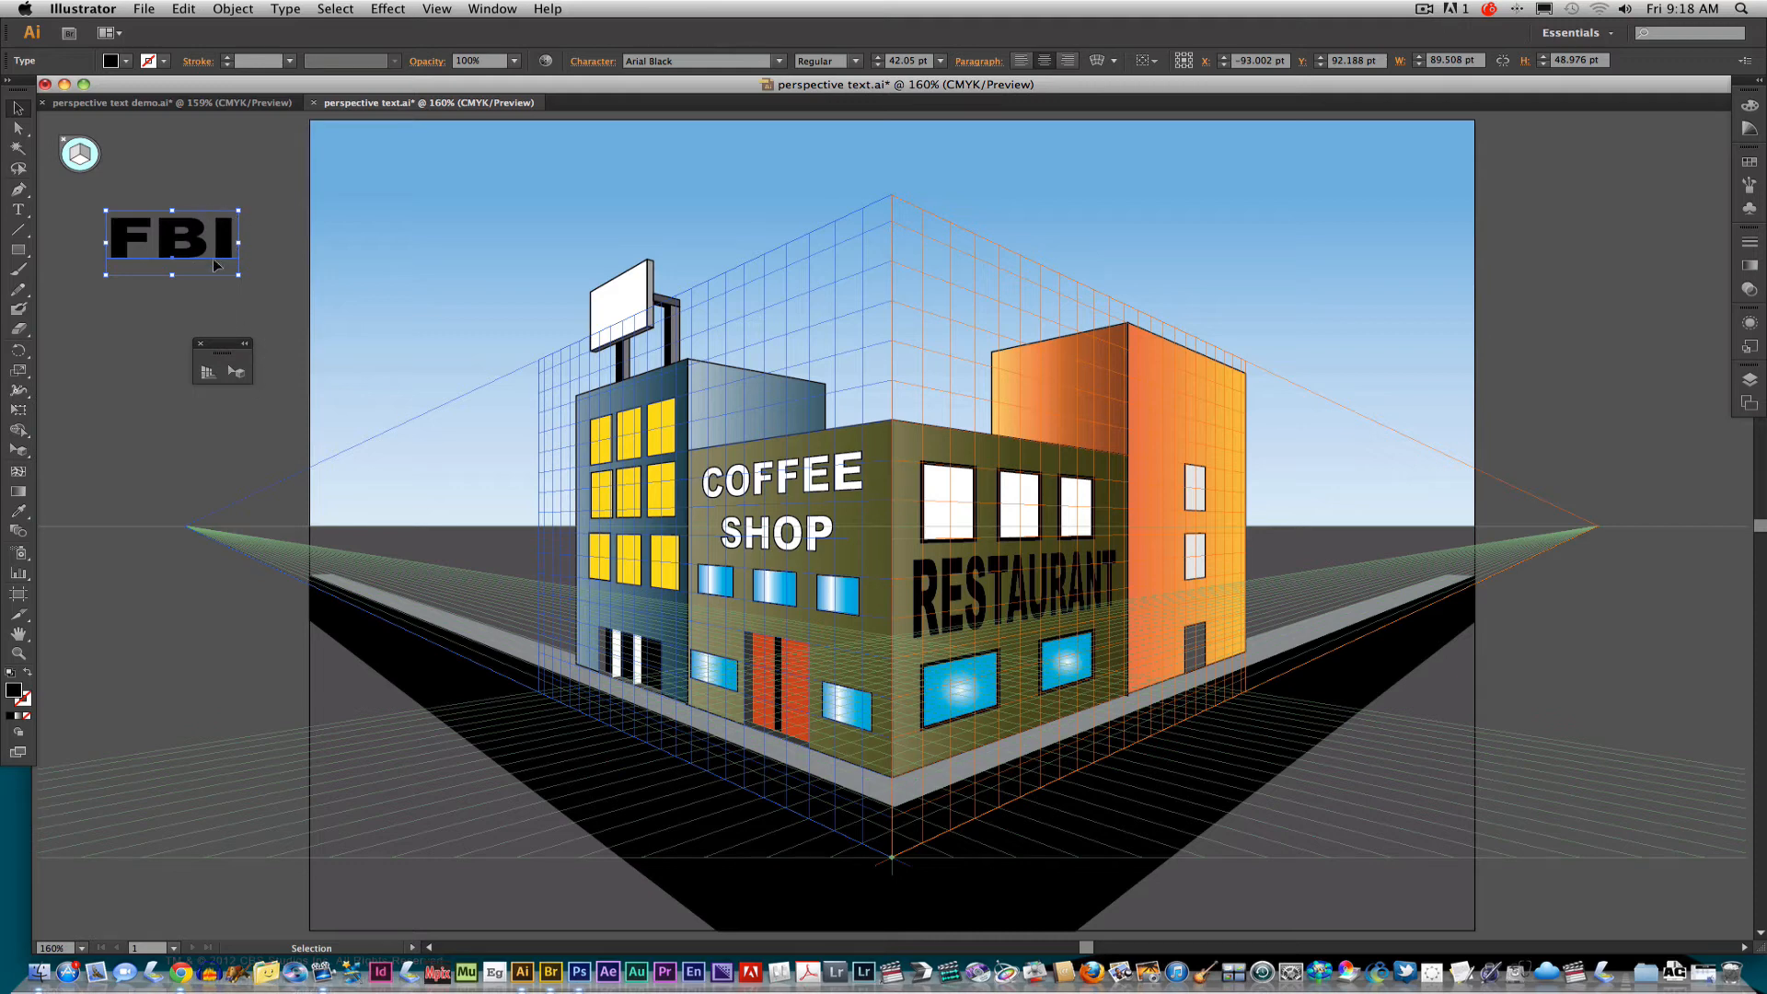
Step: Attach the FBI text to the right grid plane above the orange building's windows and enlarge it to nearly the wall's width
{"action": "left_click", "coordinate": [239, 377]}
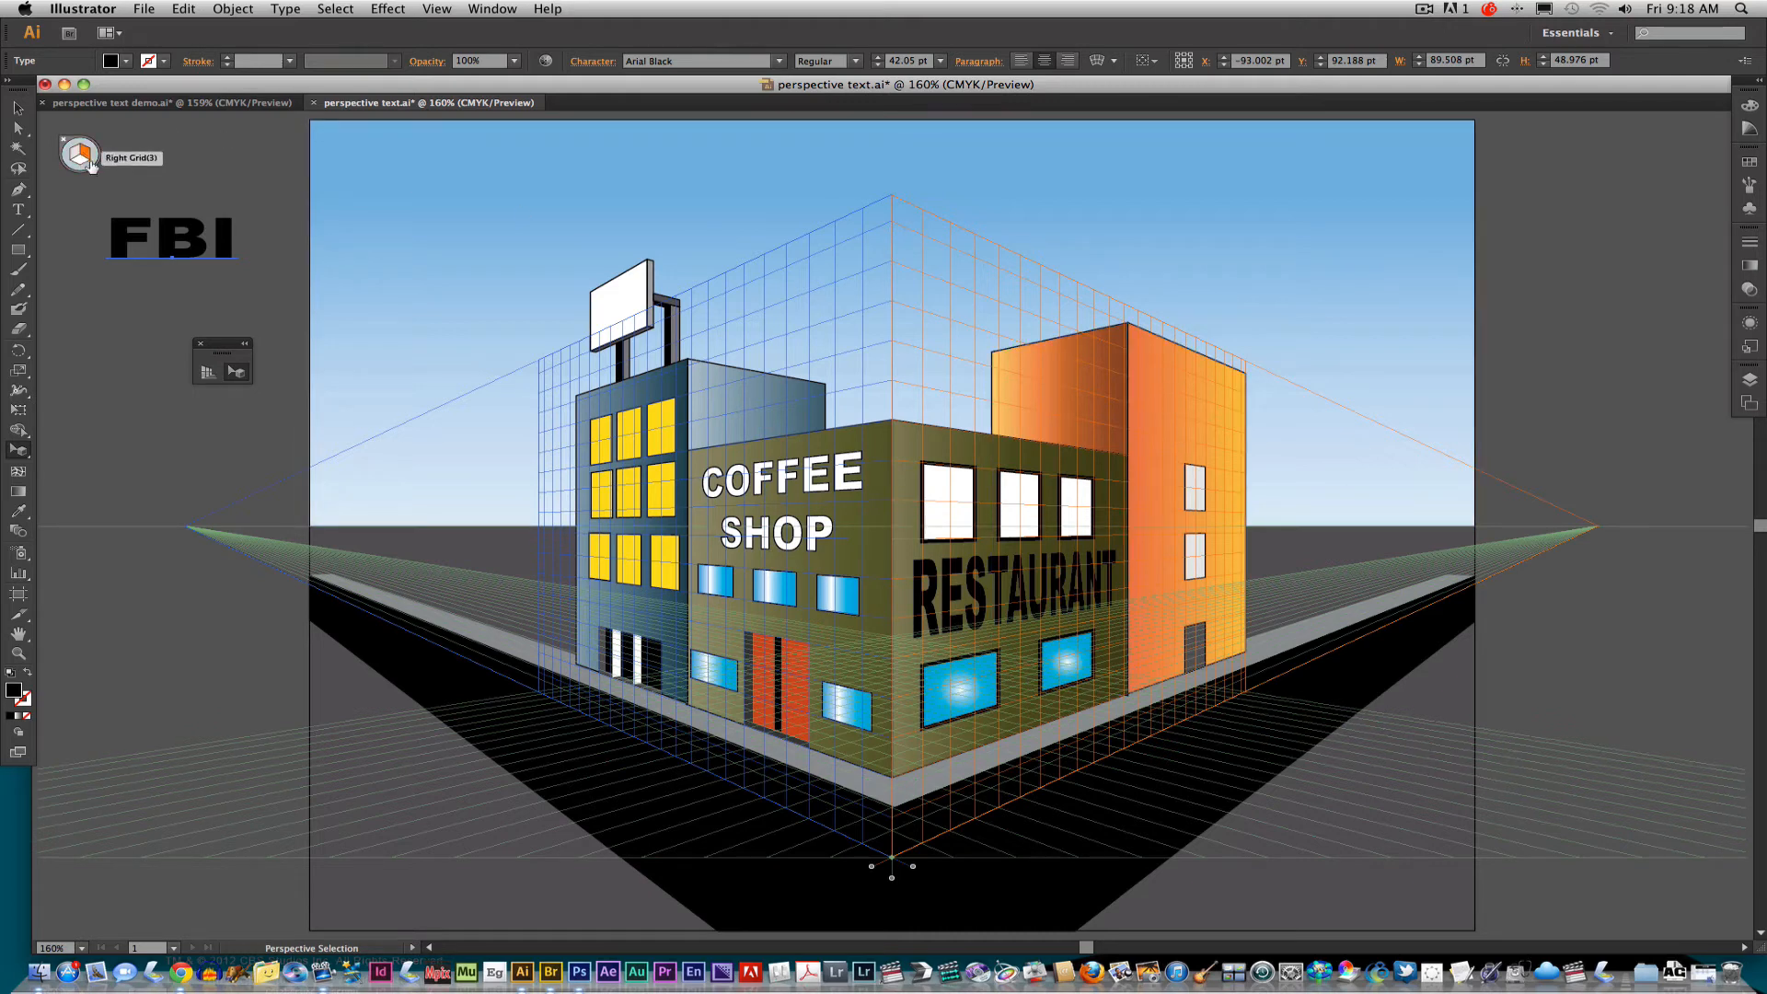
{"action": "left_click_drag", "start_coordinate": [178, 251], "coordinate": [1230, 457]}
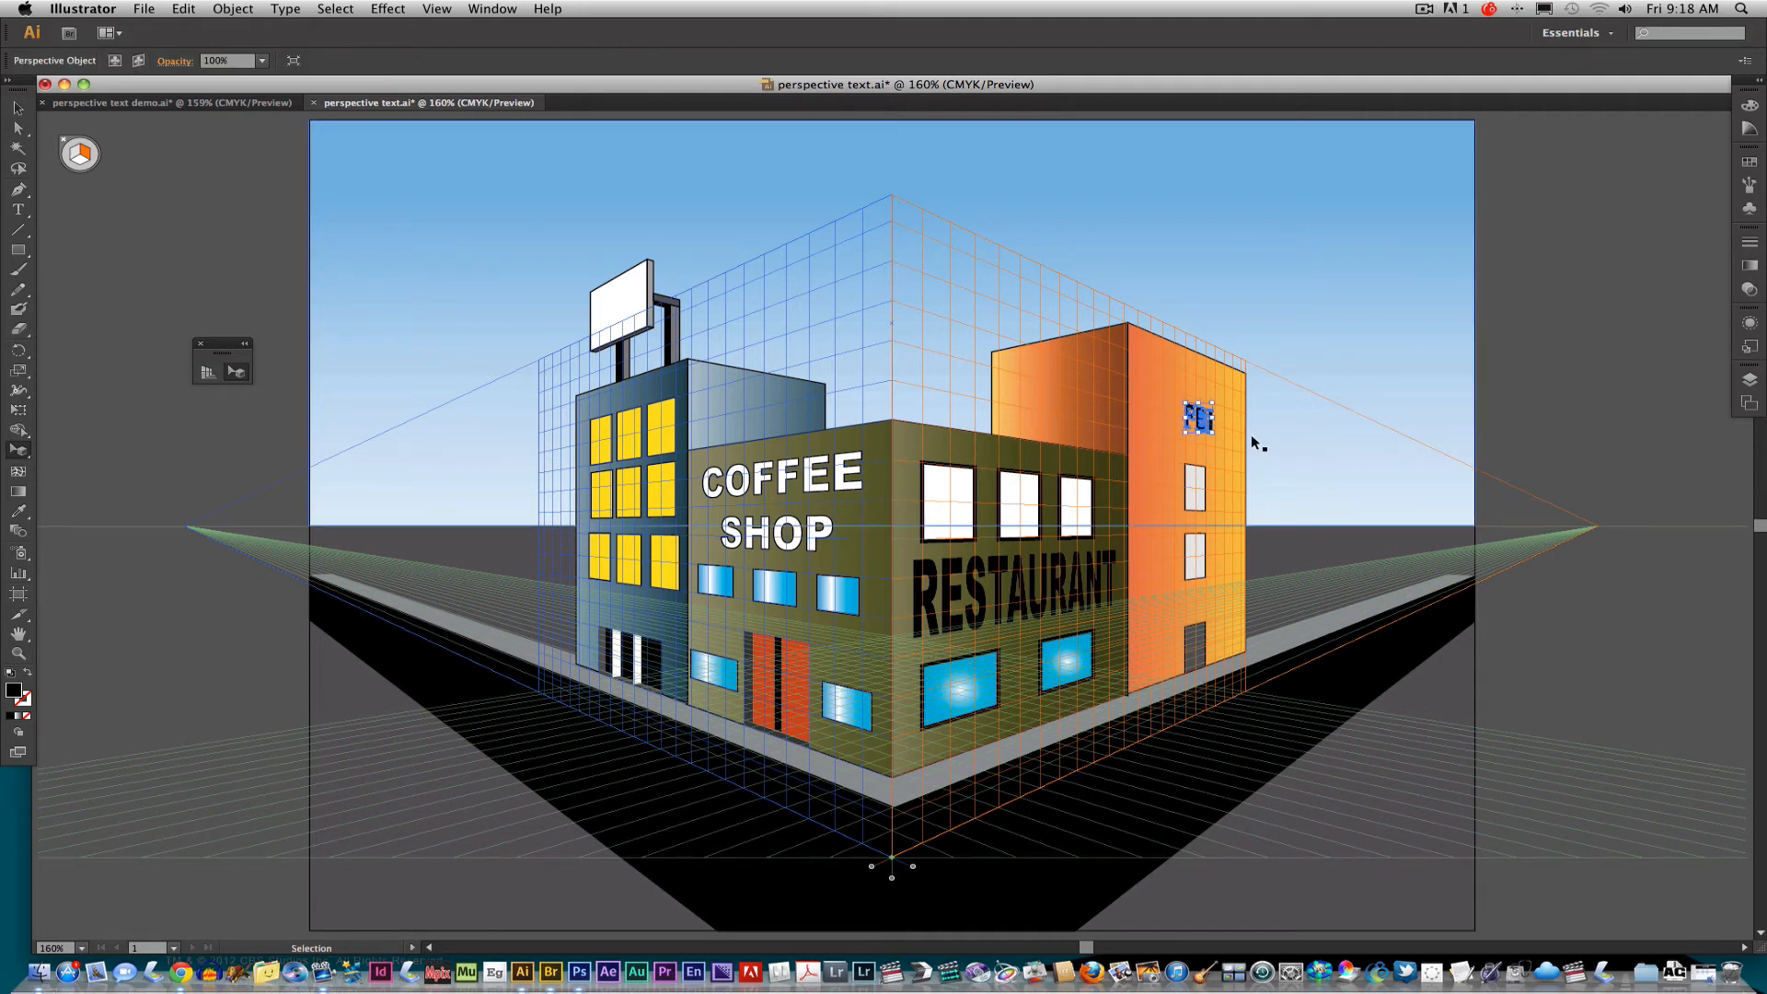
{"action": "key", "text": "super+equal"}
{"action": "key", "text": "super+equal"}
{"action": "key", "text": "super+equal"}
{"action": "key", "text": "space"}
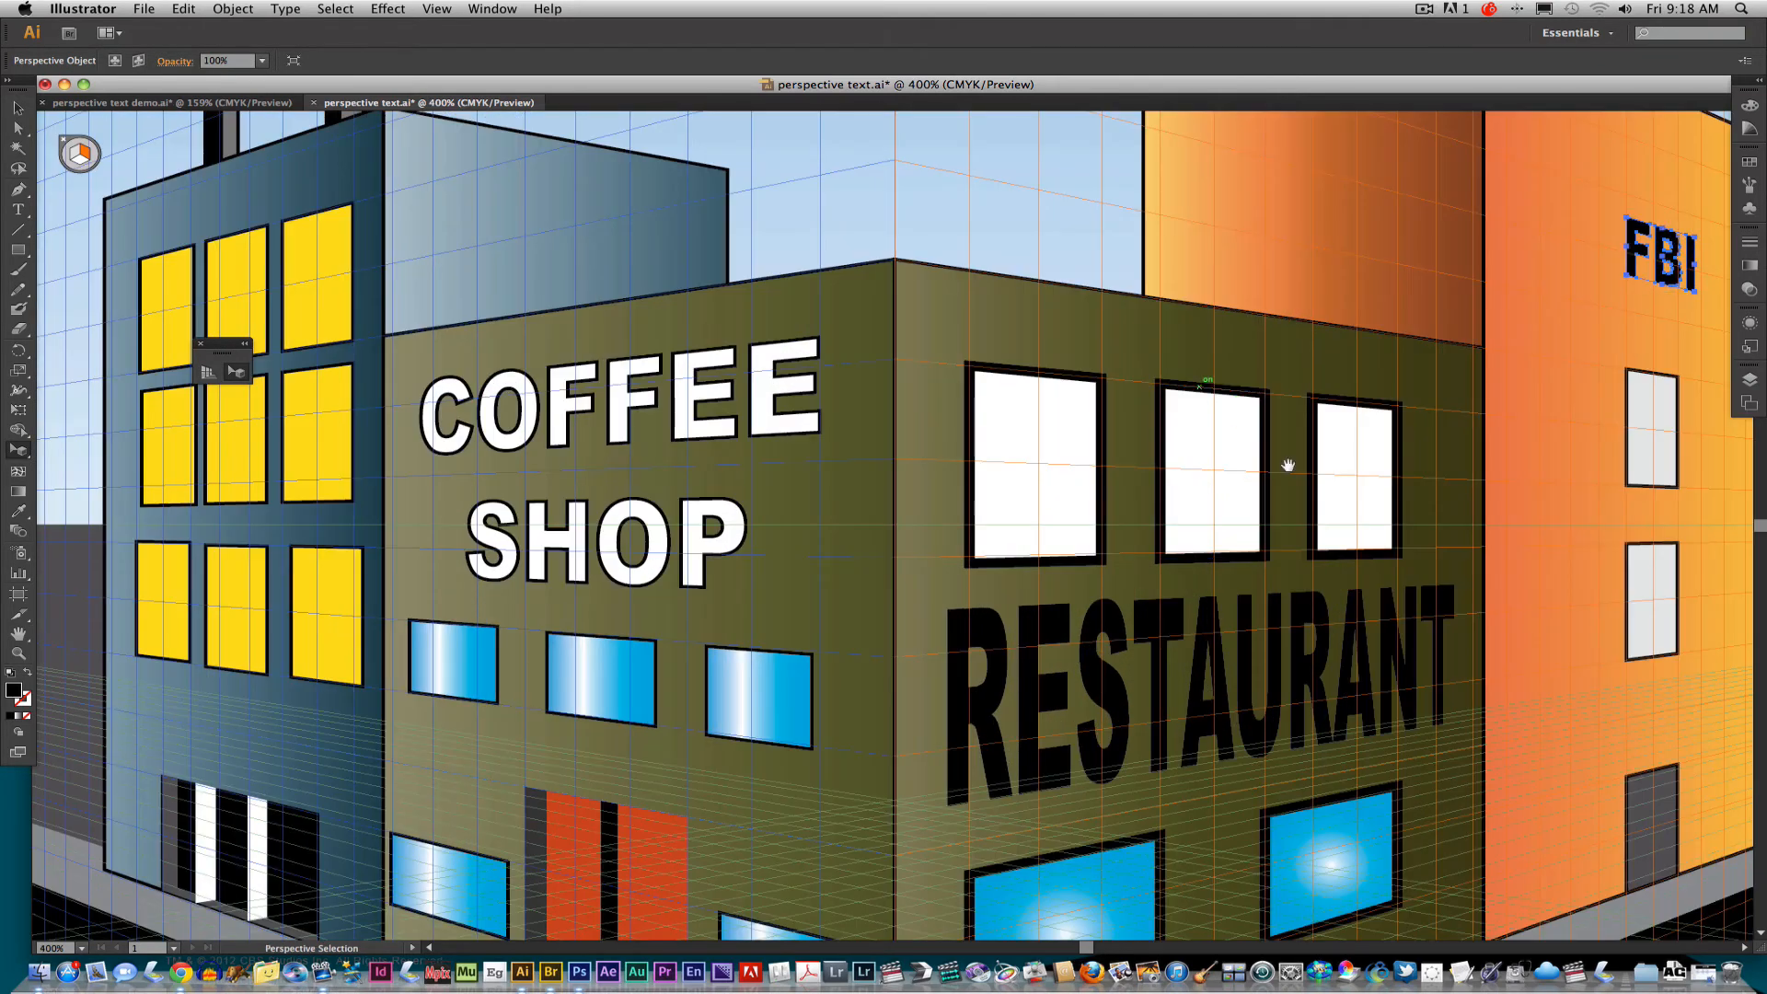
{"action": "left_click_drag", "start_coordinate": [1358, 478], "coordinate": [737, 608]}
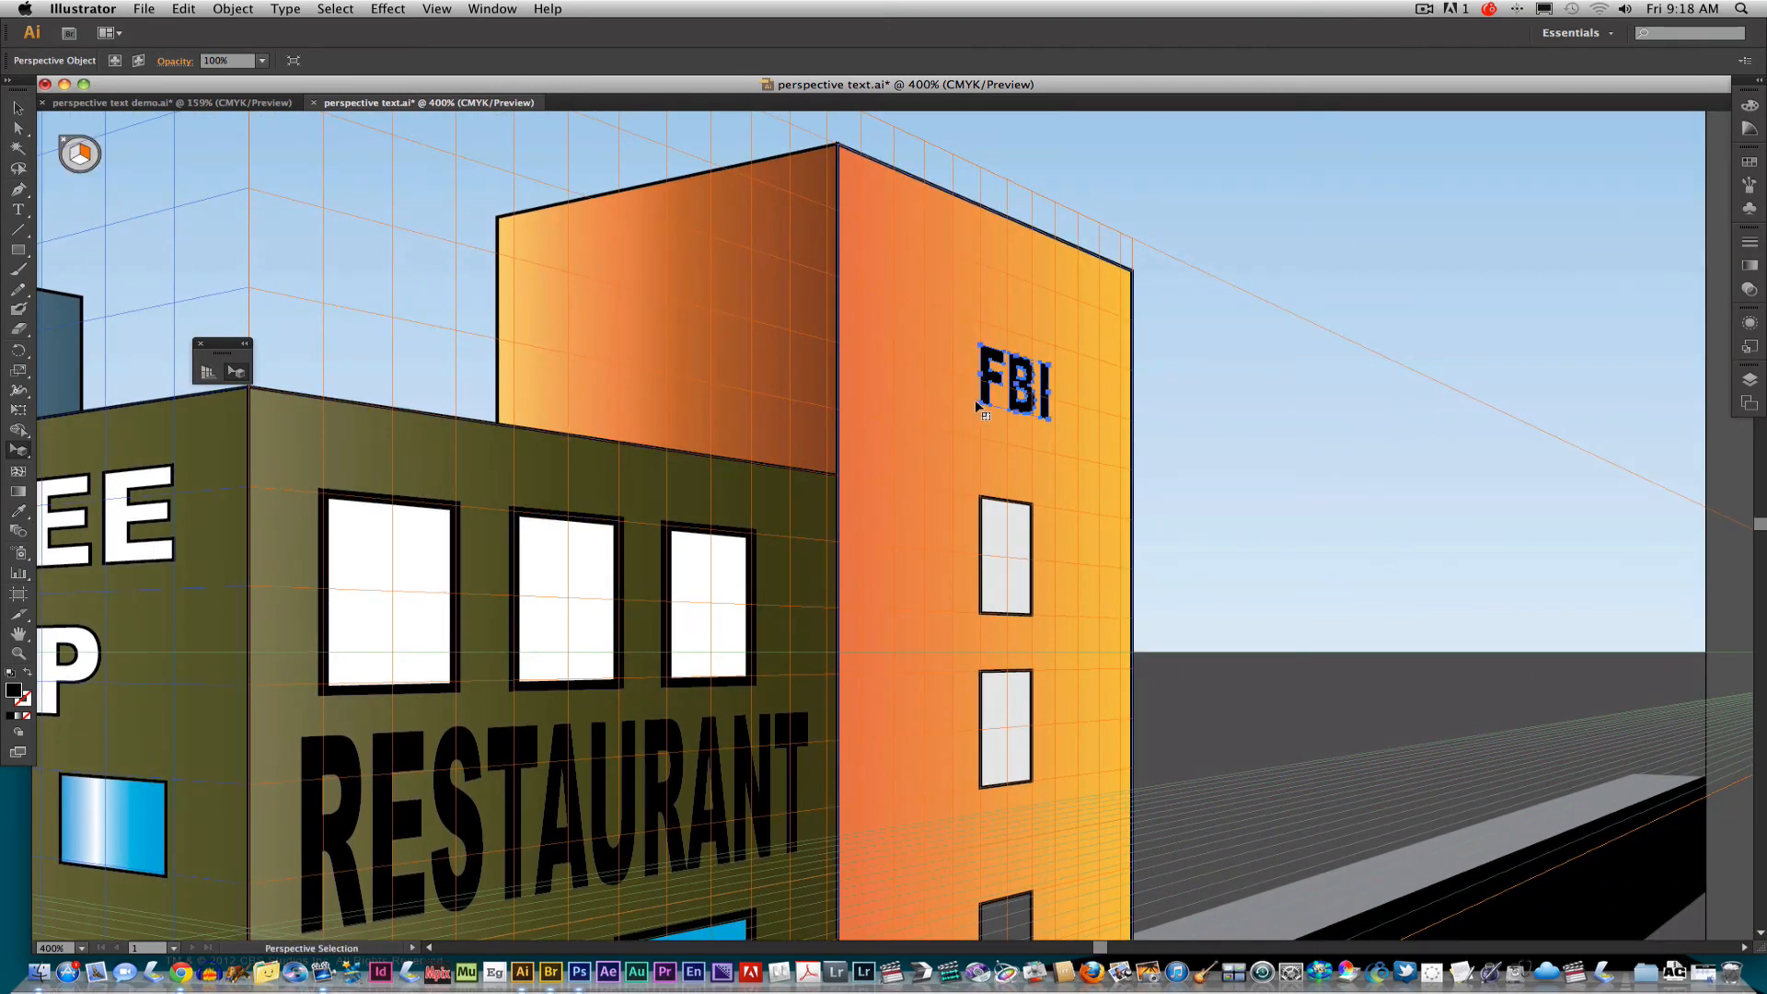
{"action": "left_click_drag", "start_coordinate": [983, 405], "coordinate": [860, 460]}
{"action": "left_click_drag", "start_coordinate": [1055, 364], "coordinate": [1100, 361]}
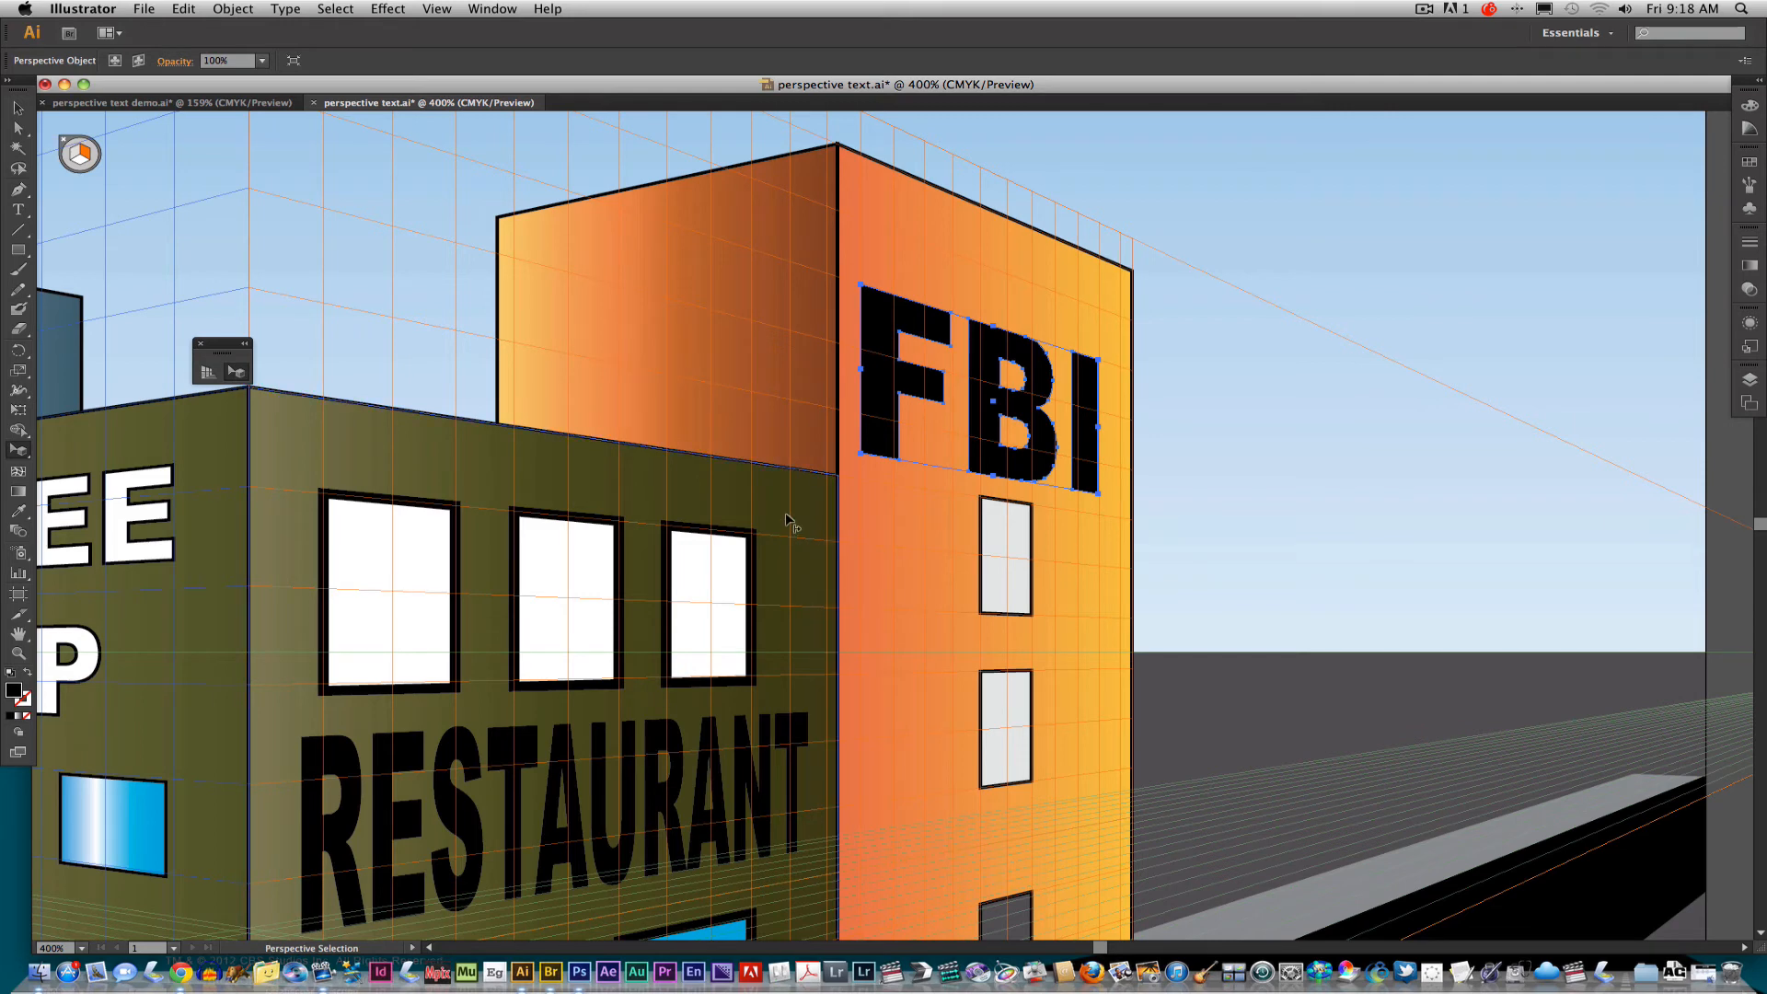
{"action": "key", "text": "super+0"}
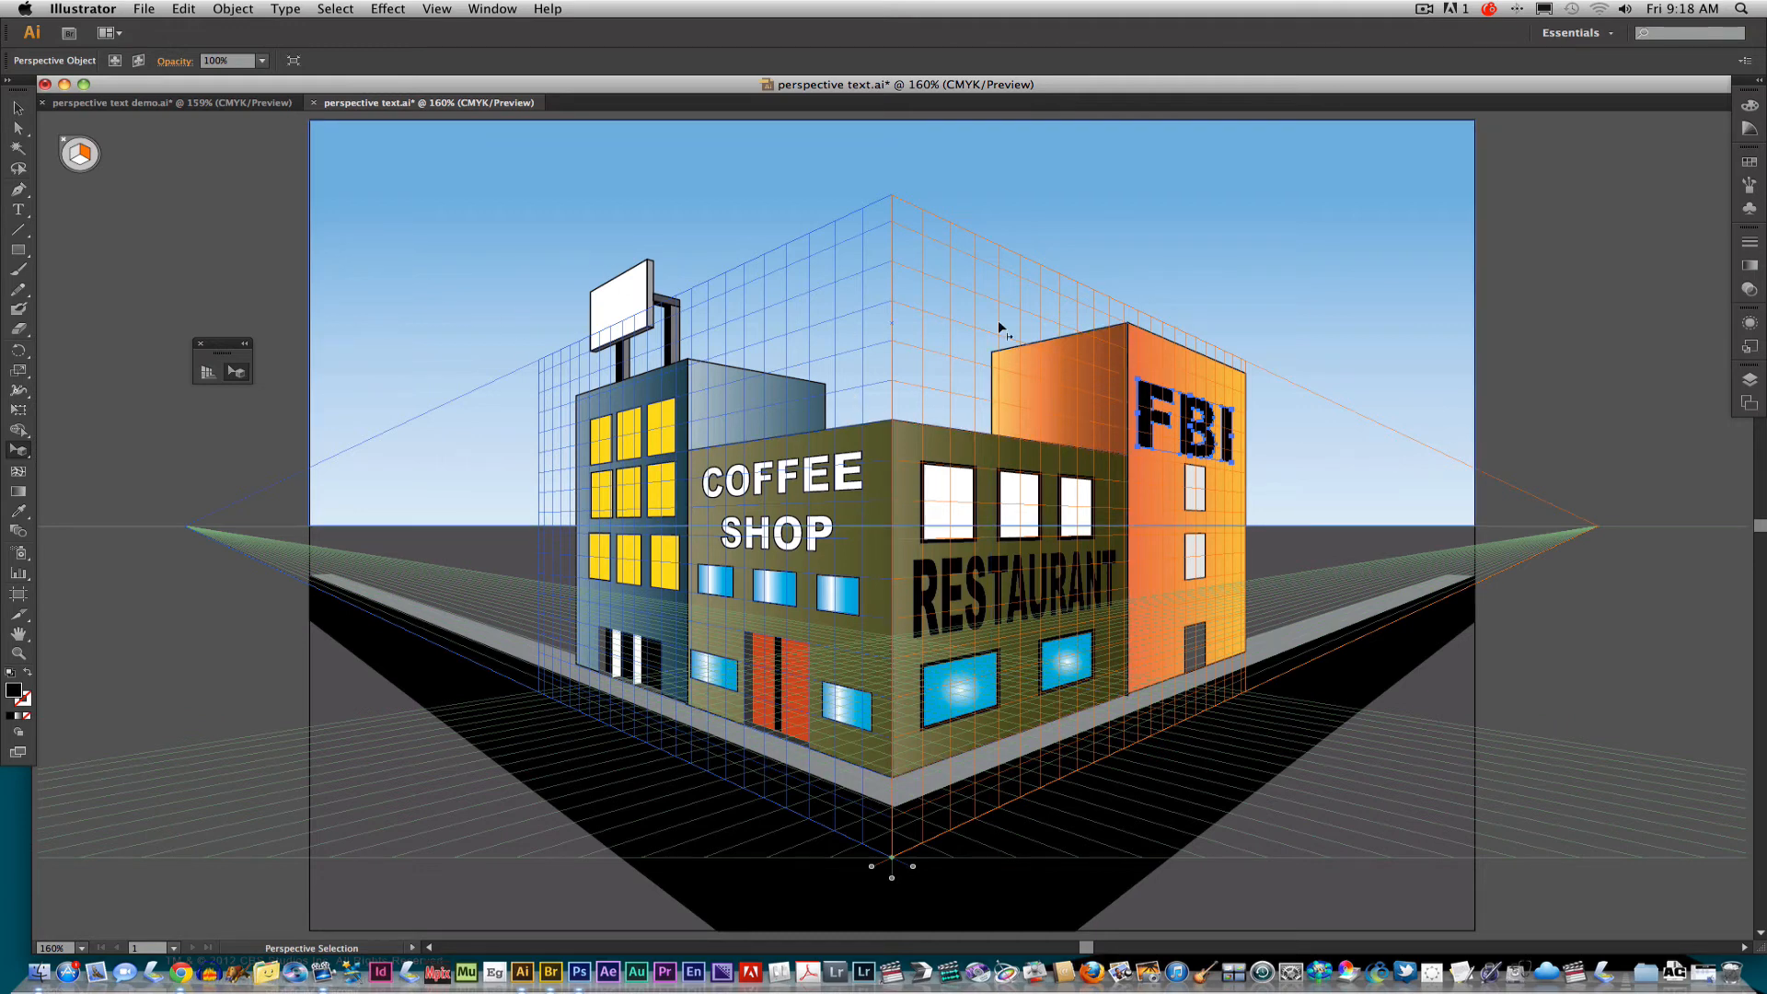
Step: With no active grid plane, create the point text "COKE" beside the artboard and enlarge it to about 82 pt wide
{"action": "left_click", "coordinate": [90, 164]}
{"action": "left_click", "coordinate": [18, 209]}
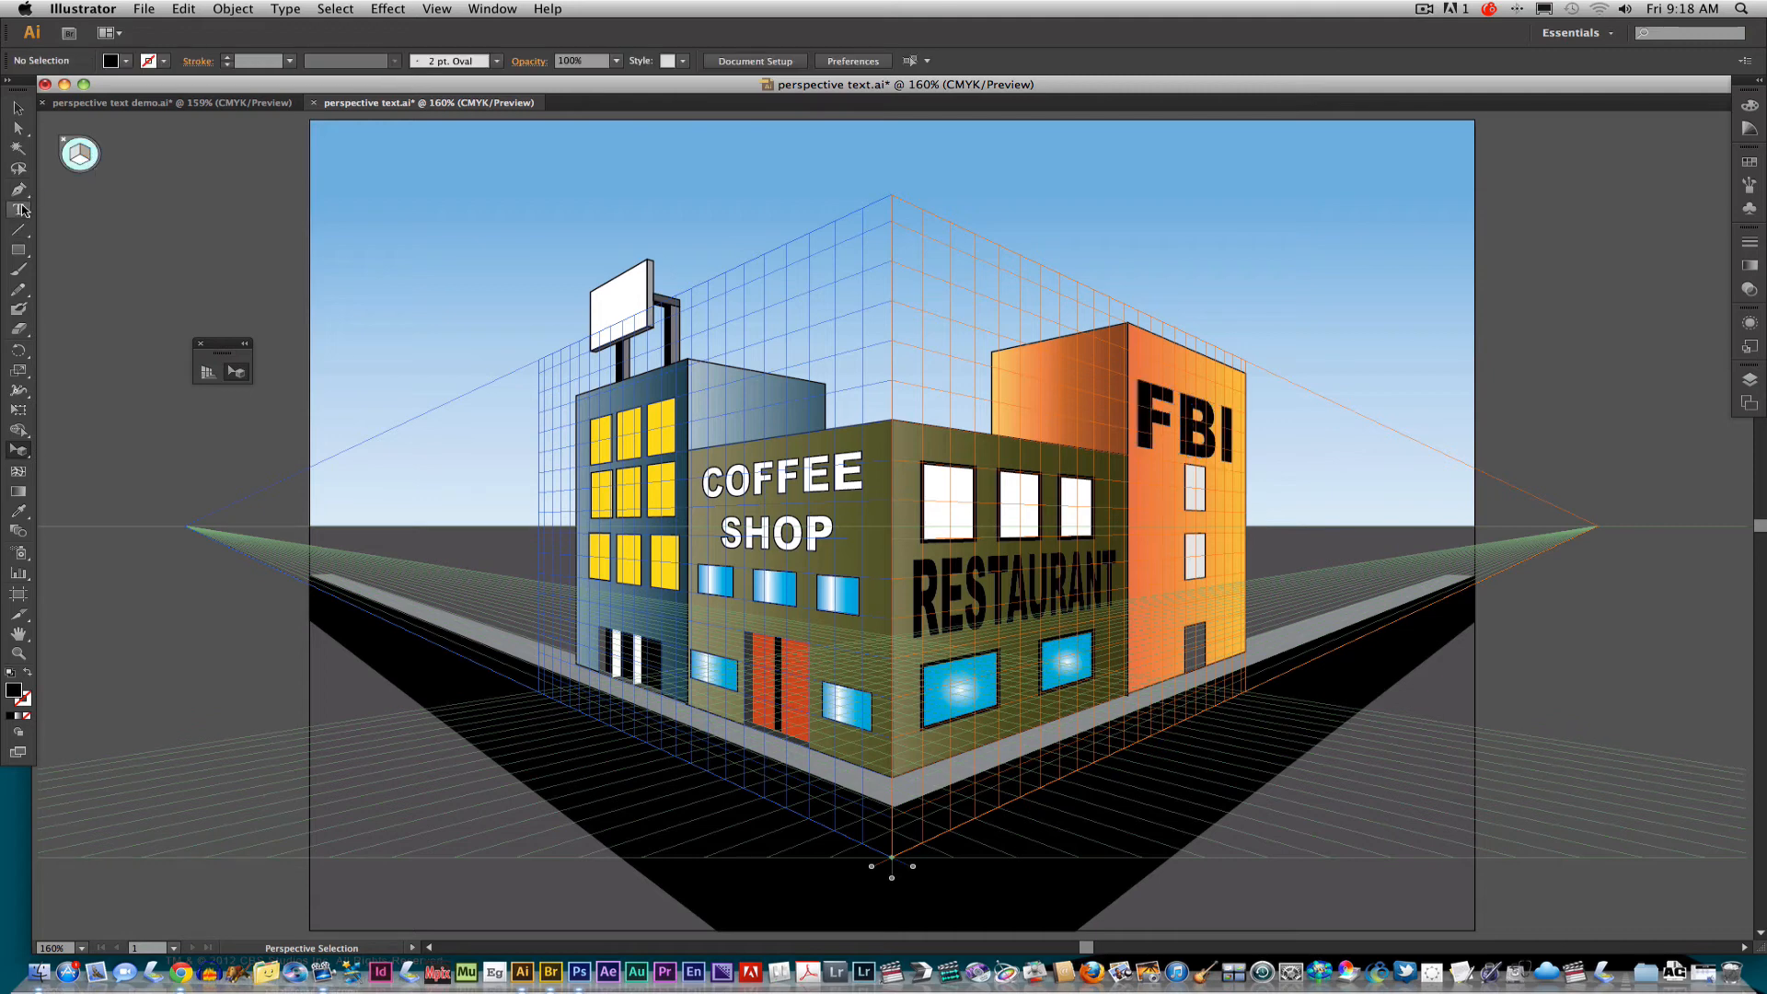
{"action": "left_click", "coordinate": [107, 250]}
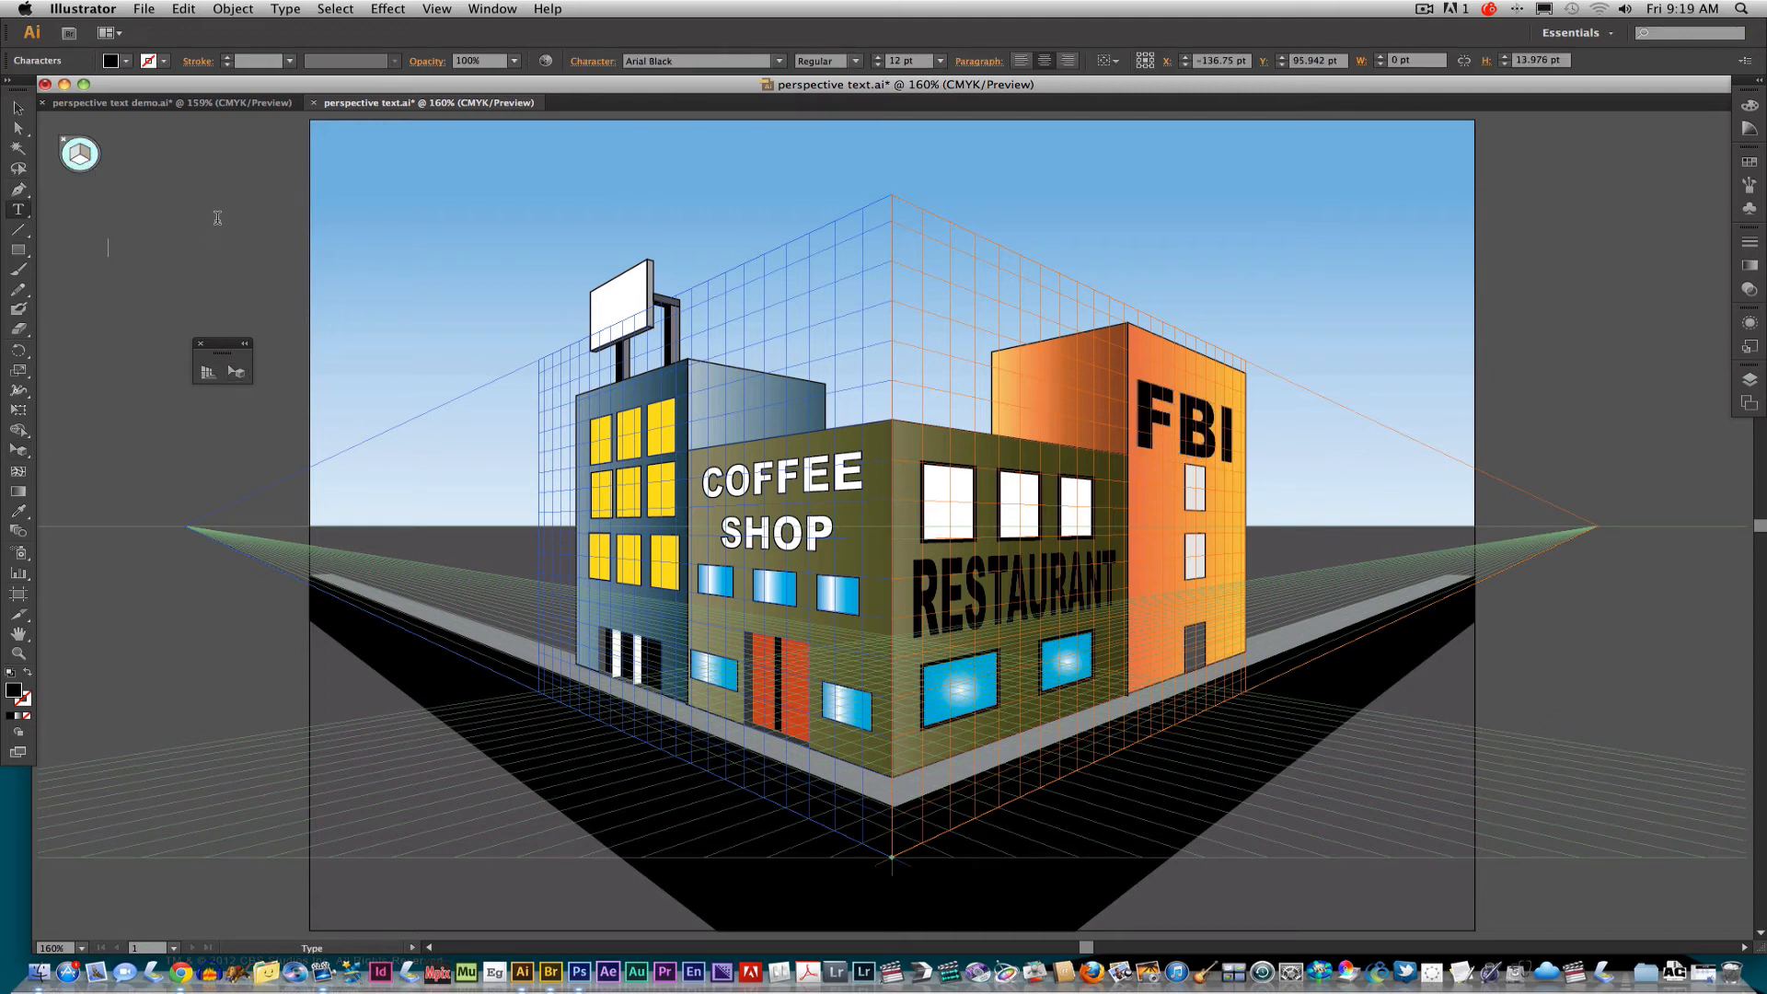
{"action": "type", "text": "COKE"}
{"action": "left_click", "coordinate": [18, 107]}
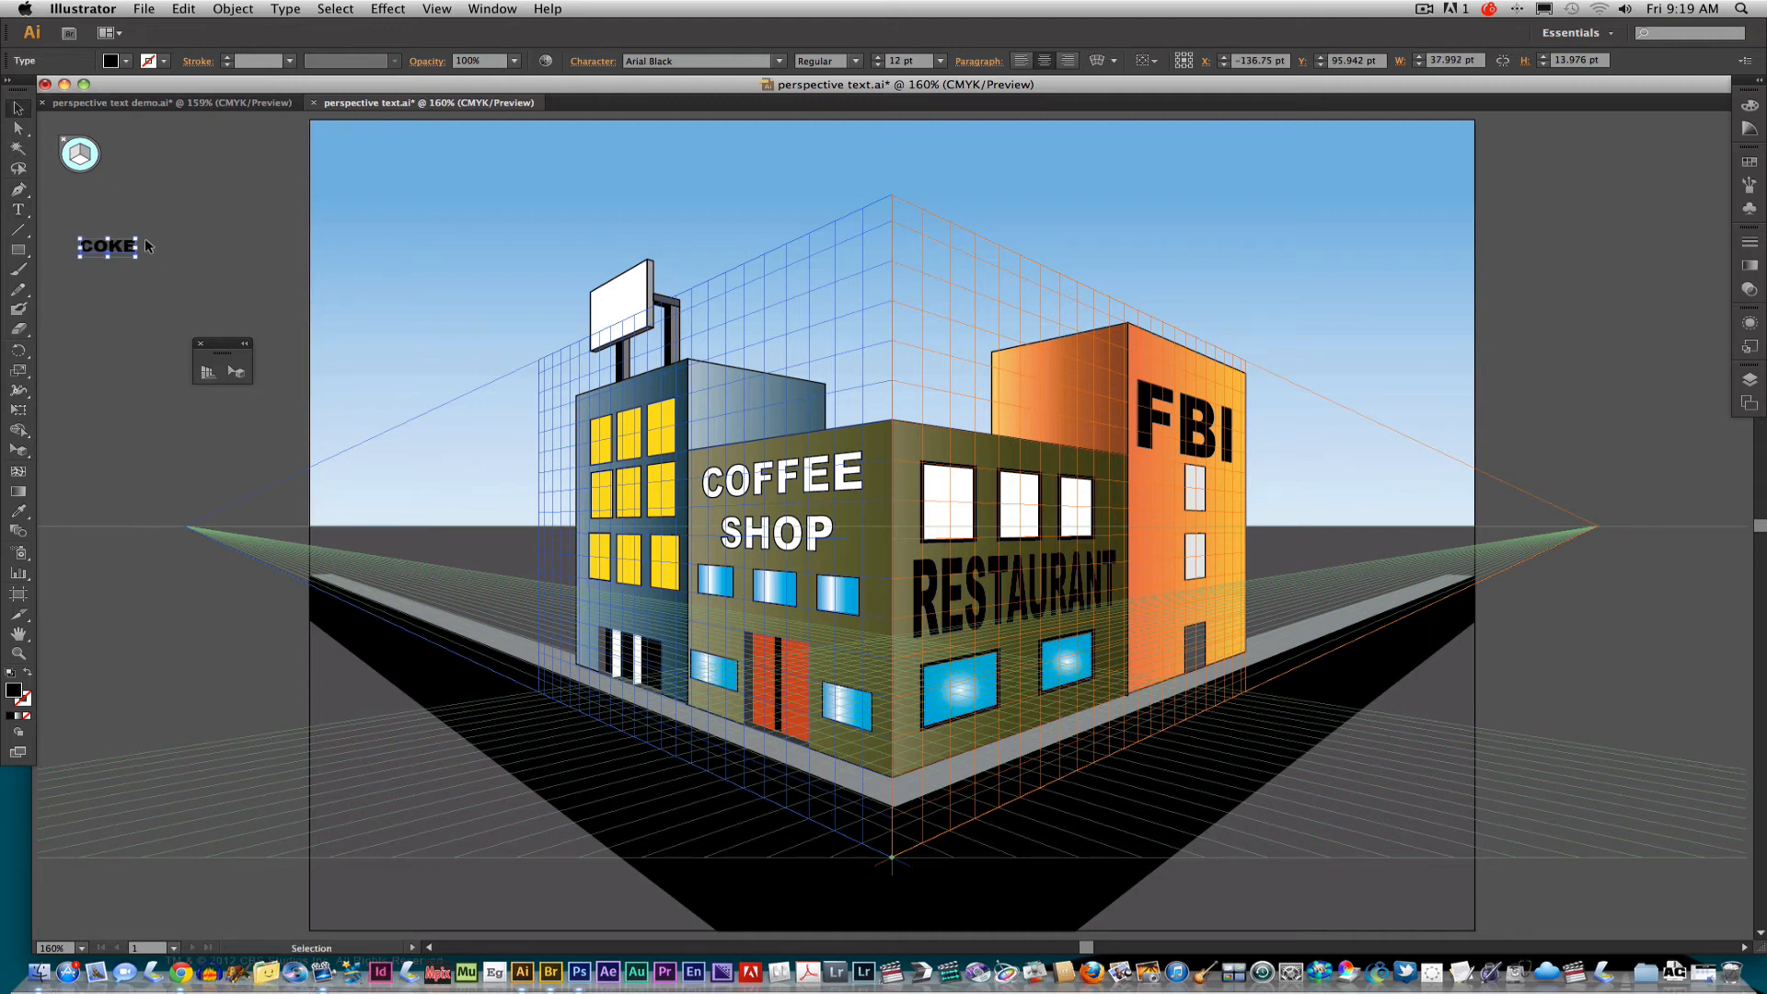
{"action": "left_click_drag", "start_coordinate": [136, 240], "coordinate": [200, 213]}
Step: Fill the COKE text with the red swatch
{"action": "left_click", "coordinate": [126, 62]}
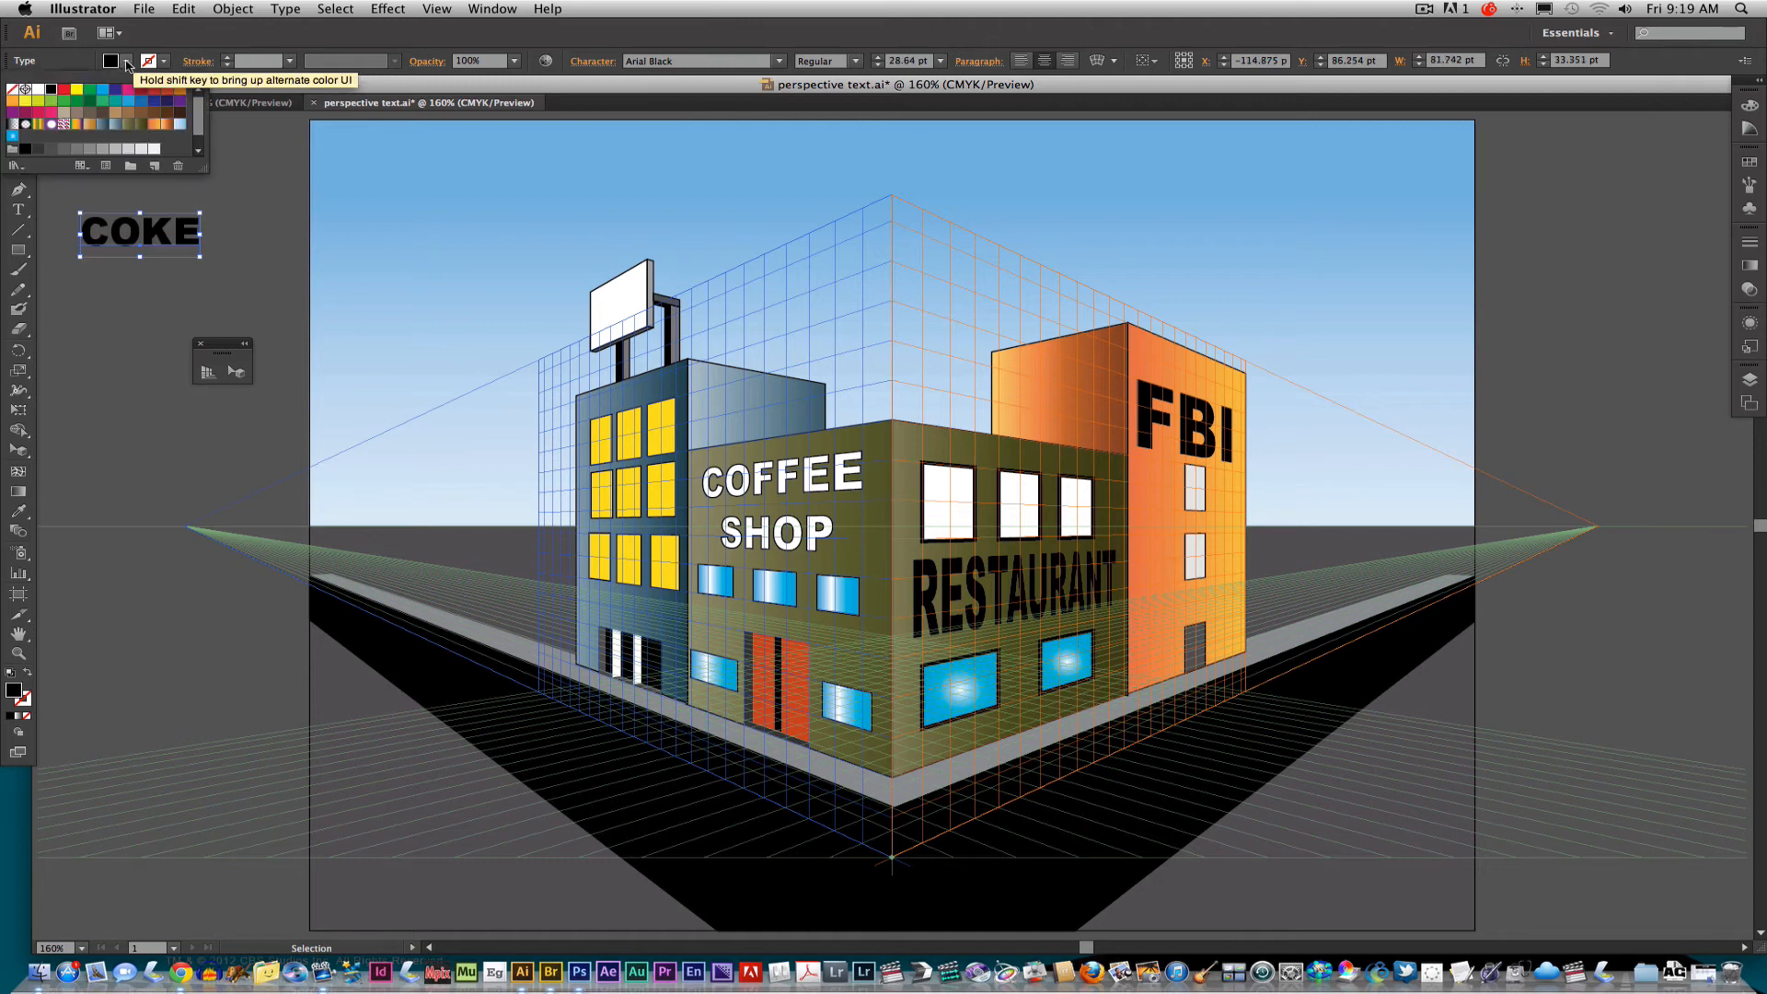
{"action": "left_click", "coordinate": [64, 90]}
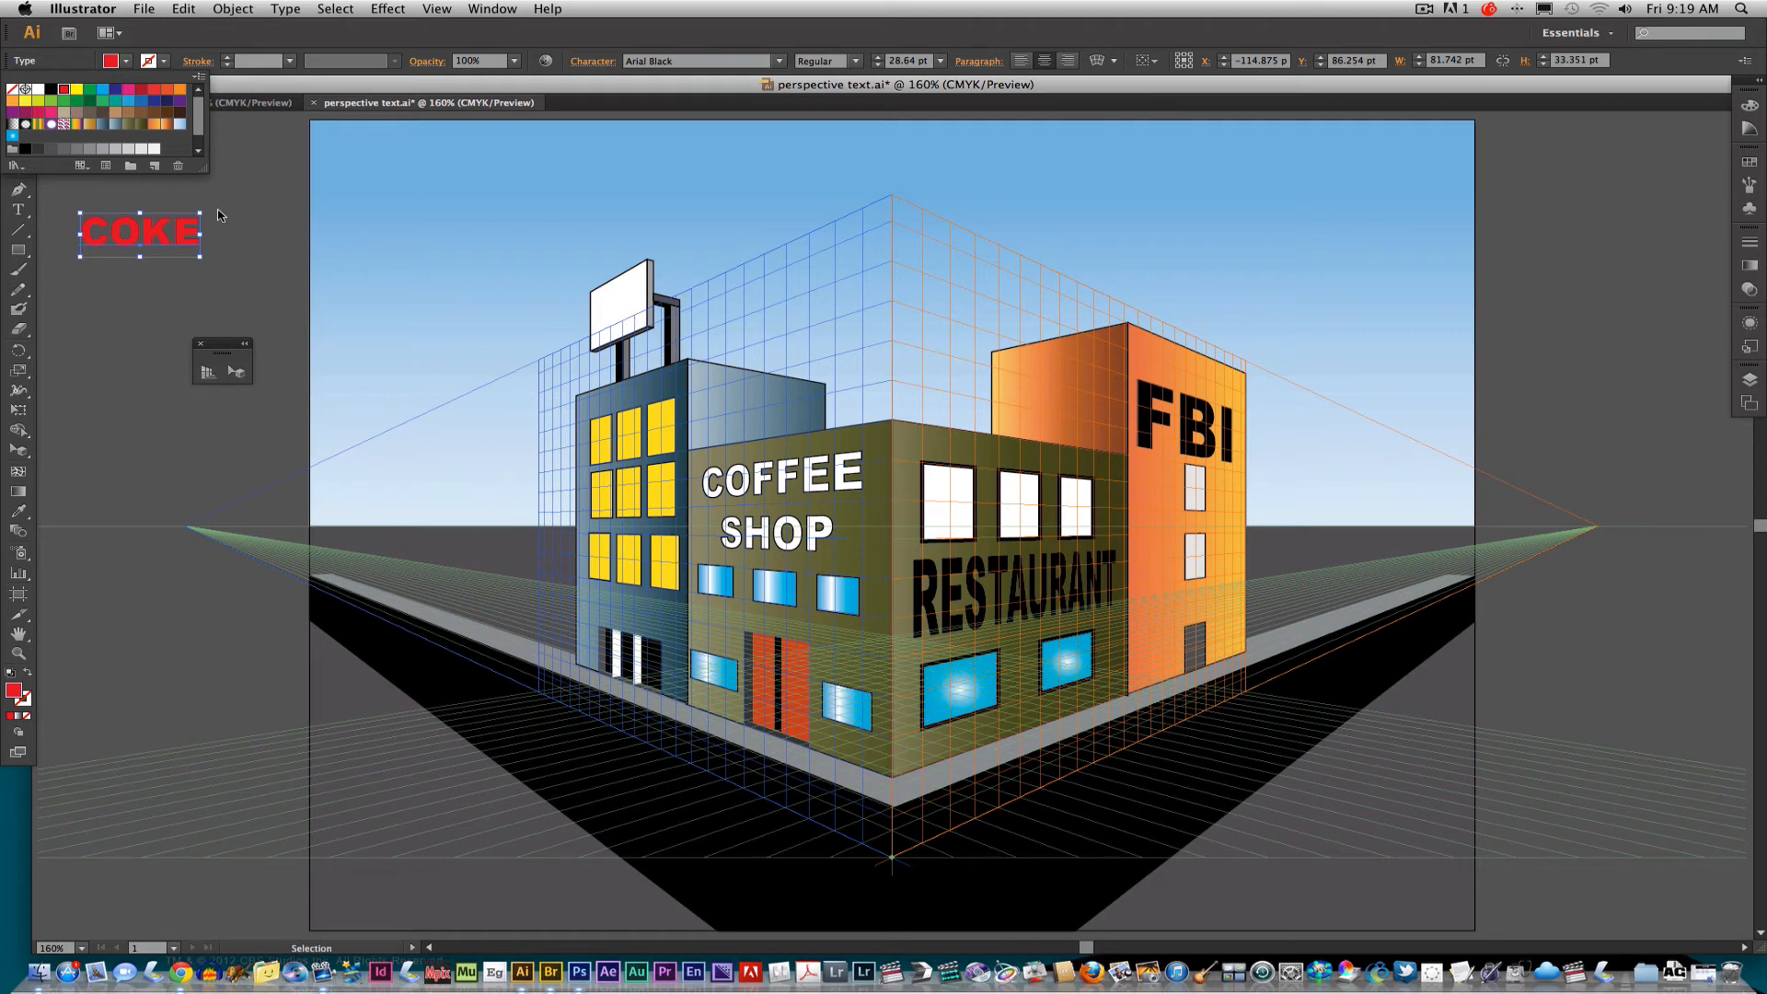
{"action": "left_click", "coordinate": [126, 298]}
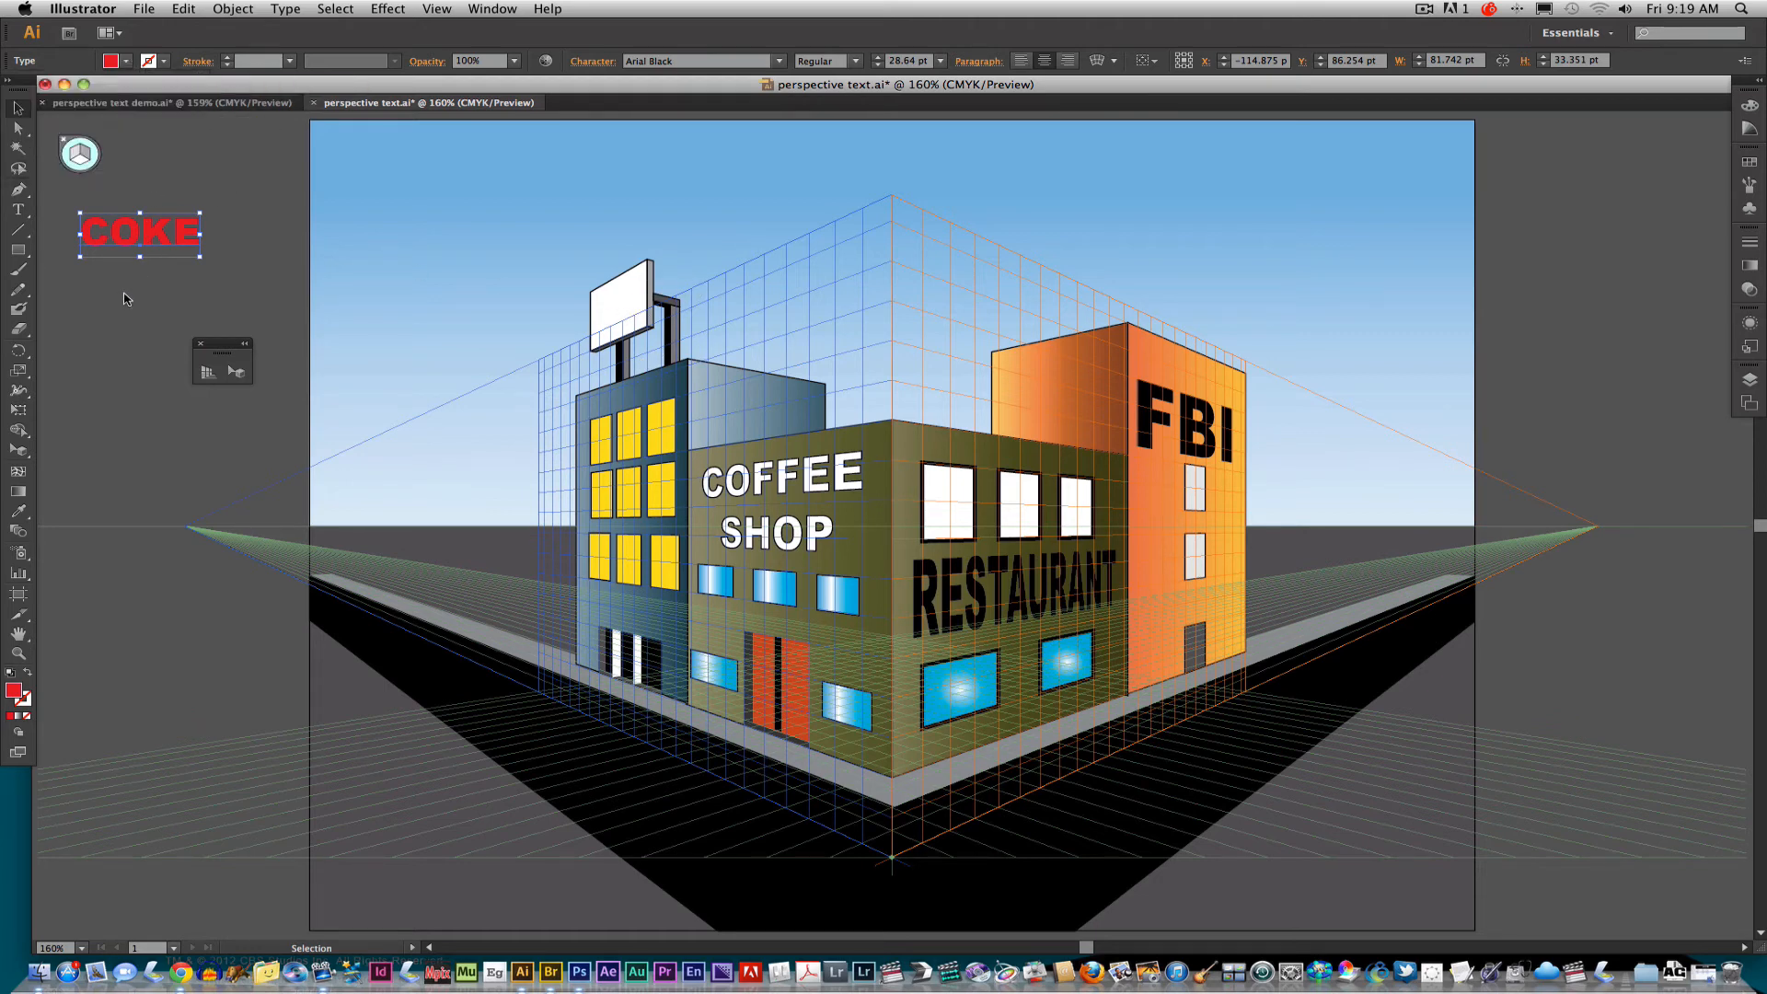
Step: Attach the COKE text to the left grid plane and move it onto the white billboard above the blue building
{"action": "left_click", "coordinate": [237, 370]}
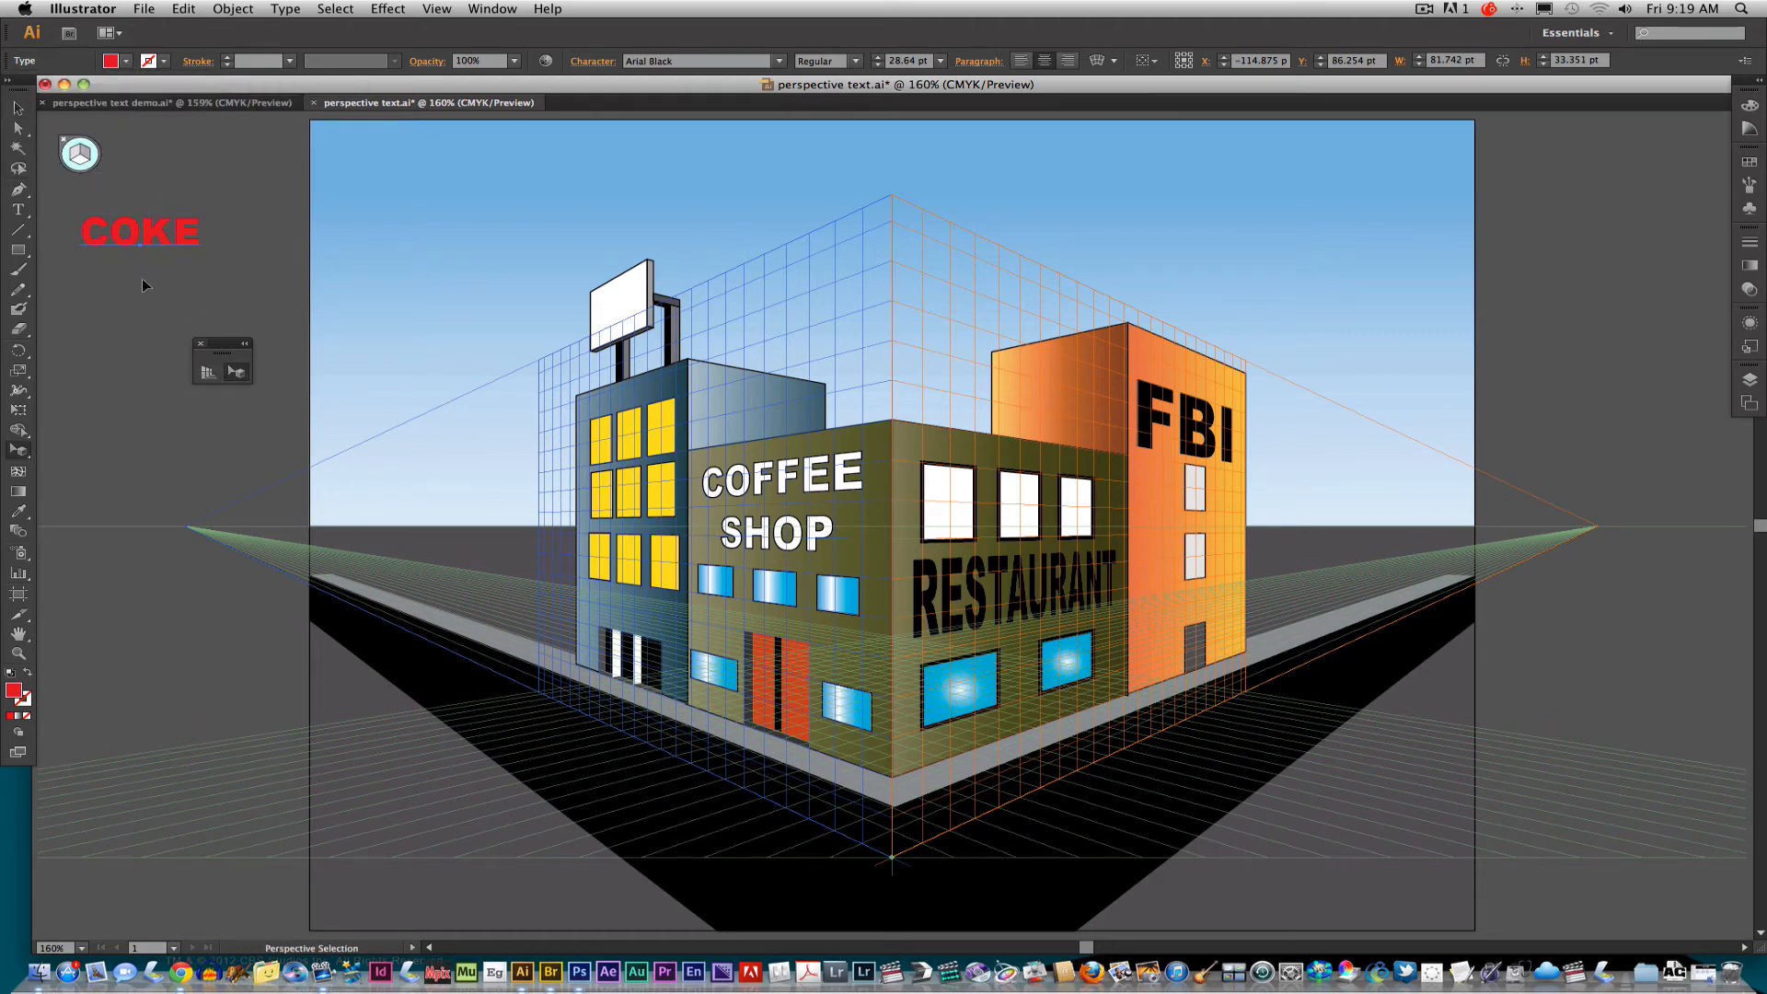
{"action": "left_click", "coordinate": [77, 156]}
{"action": "left_click_drag", "start_coordinate": [155, 231], "coordinate": [182, 237]}
{"action": "left_click_drag", "start_coordinate": [530, 312], "coordinate": [623, 321]}
Step: Enlarge the COKE text in perspective so it nearly fills the billboard's width, and deselect it
{"action": "key", "text": "super+equal"}
{"action": "key", "text": "super+equal"}
{"action": "key", "text": "super+equal"}
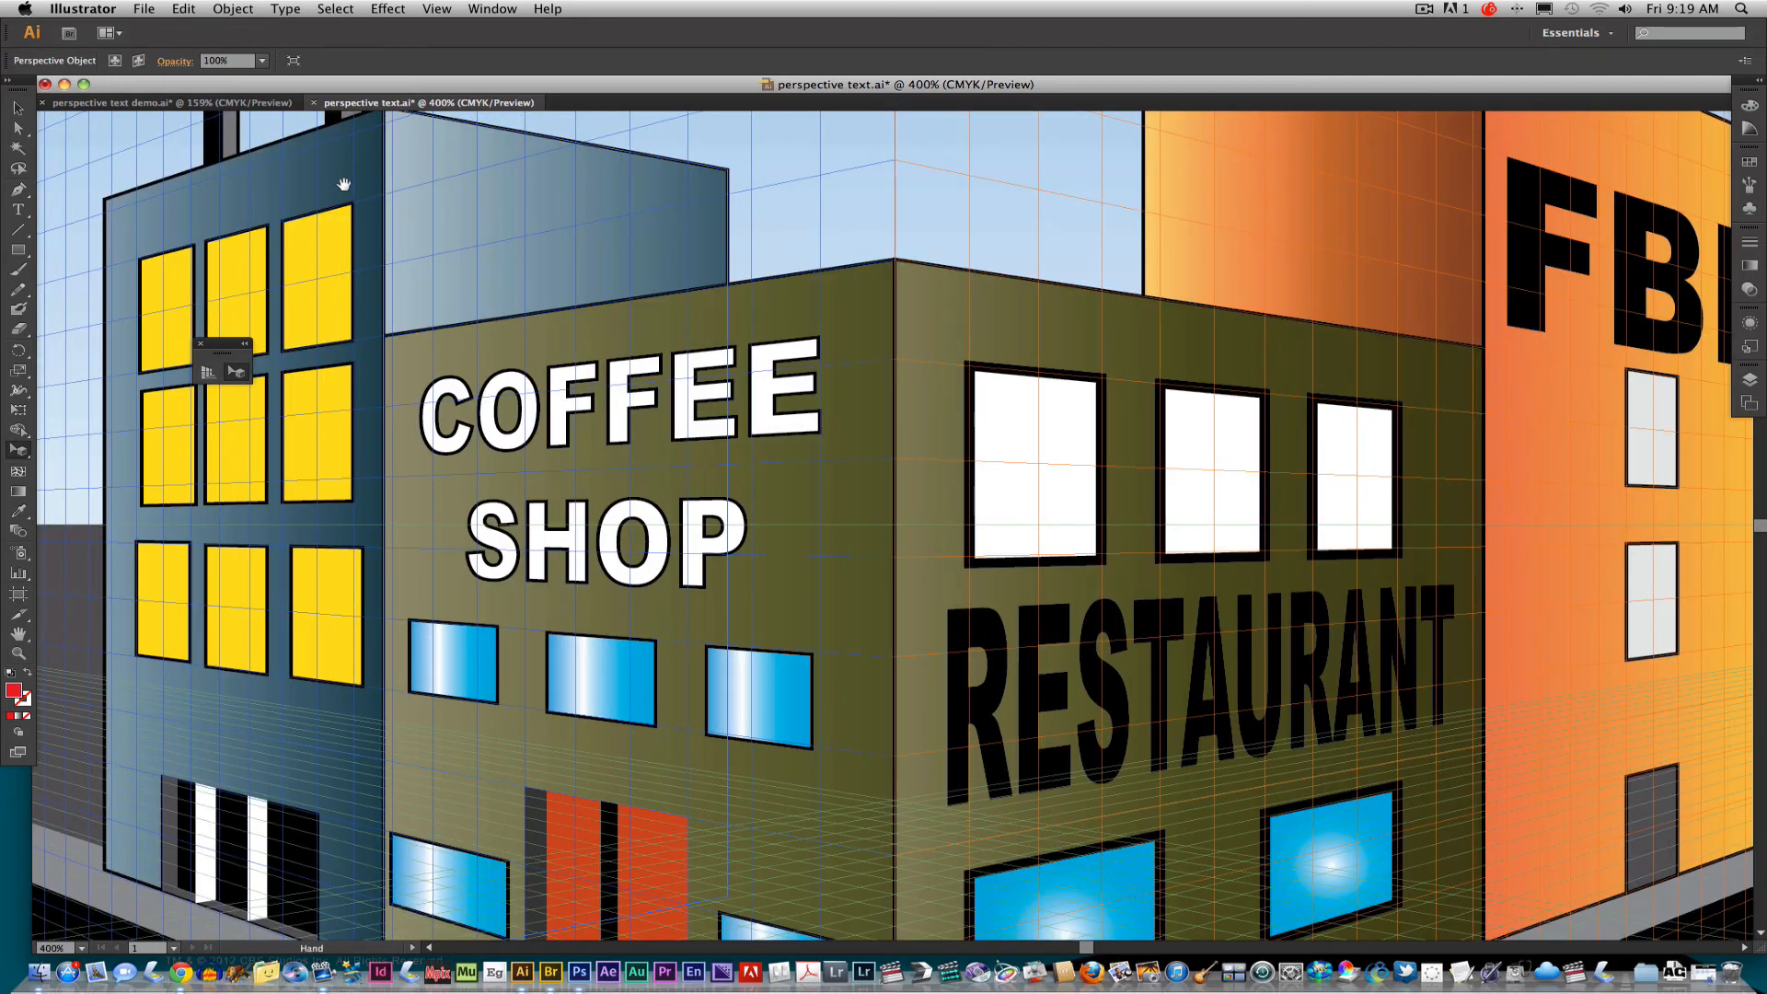
{"action": "left_click_drag", "start_coordinate": [343, 184], "coordinate": [664, 558]}
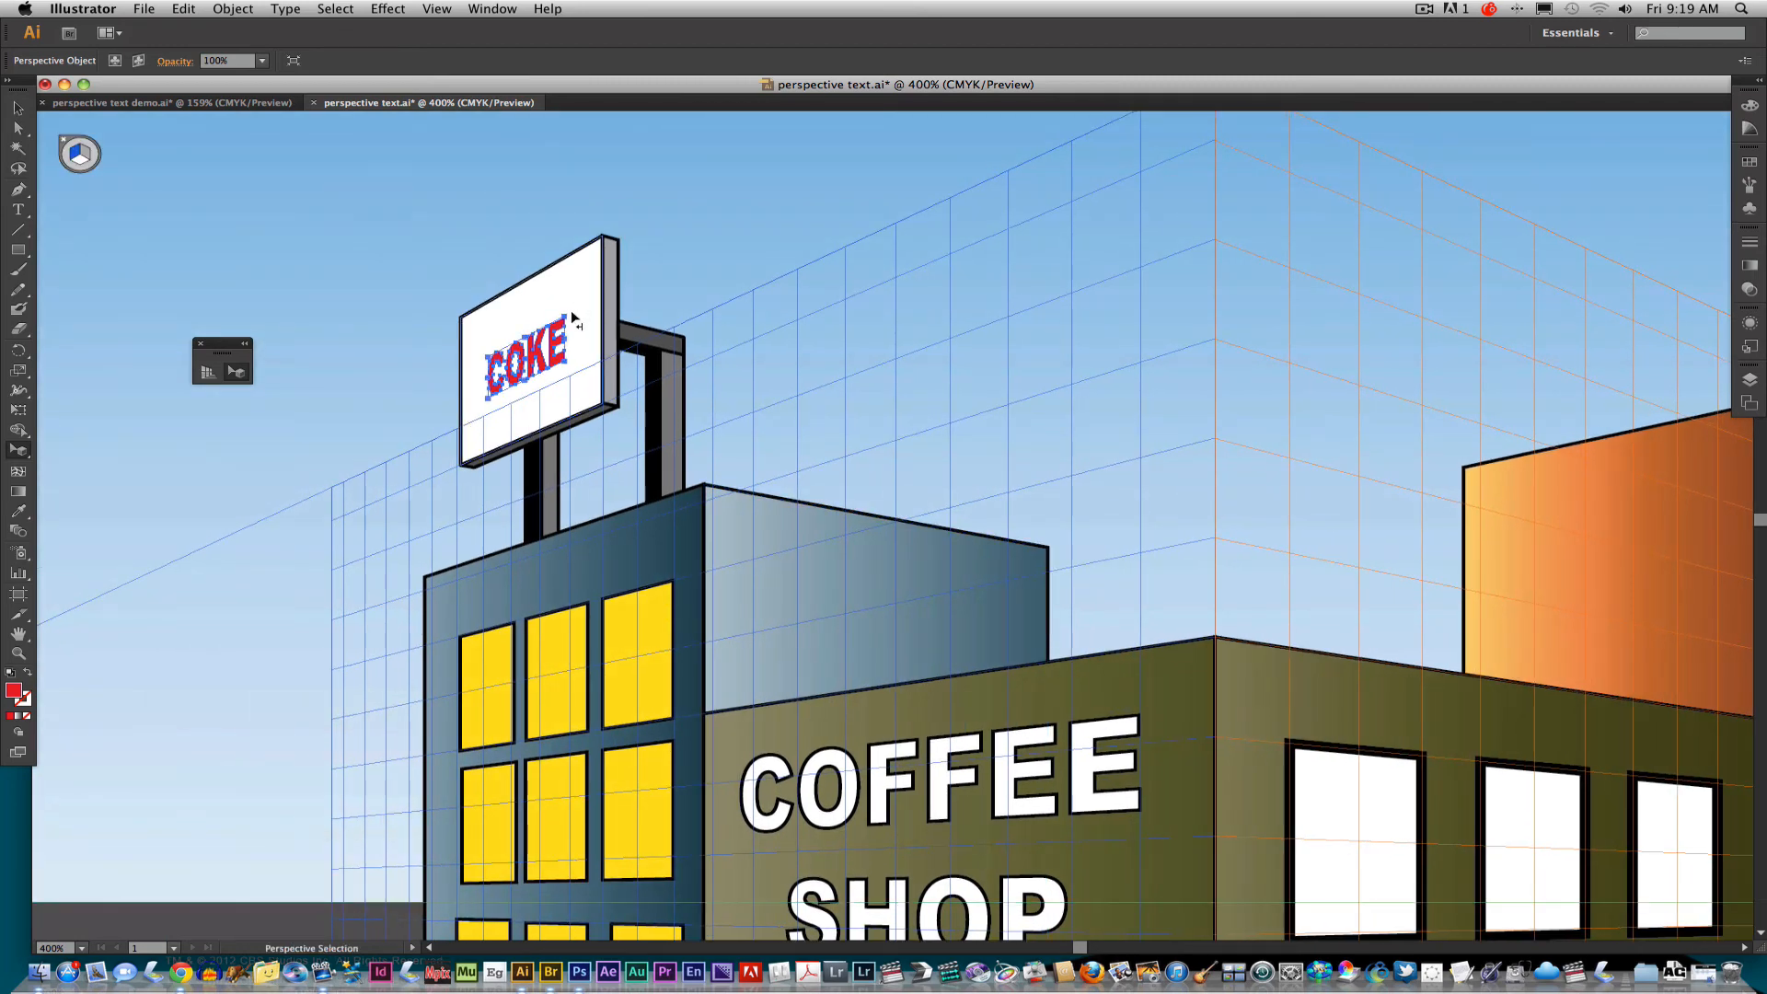
{"action": "left_click_drag", "start_coordinate": [573, 318], "coordinate": [592, 288]}
{"action": "left_click_drag", "start_coordinate": [489, 402], "coordinate": [469, 406]}
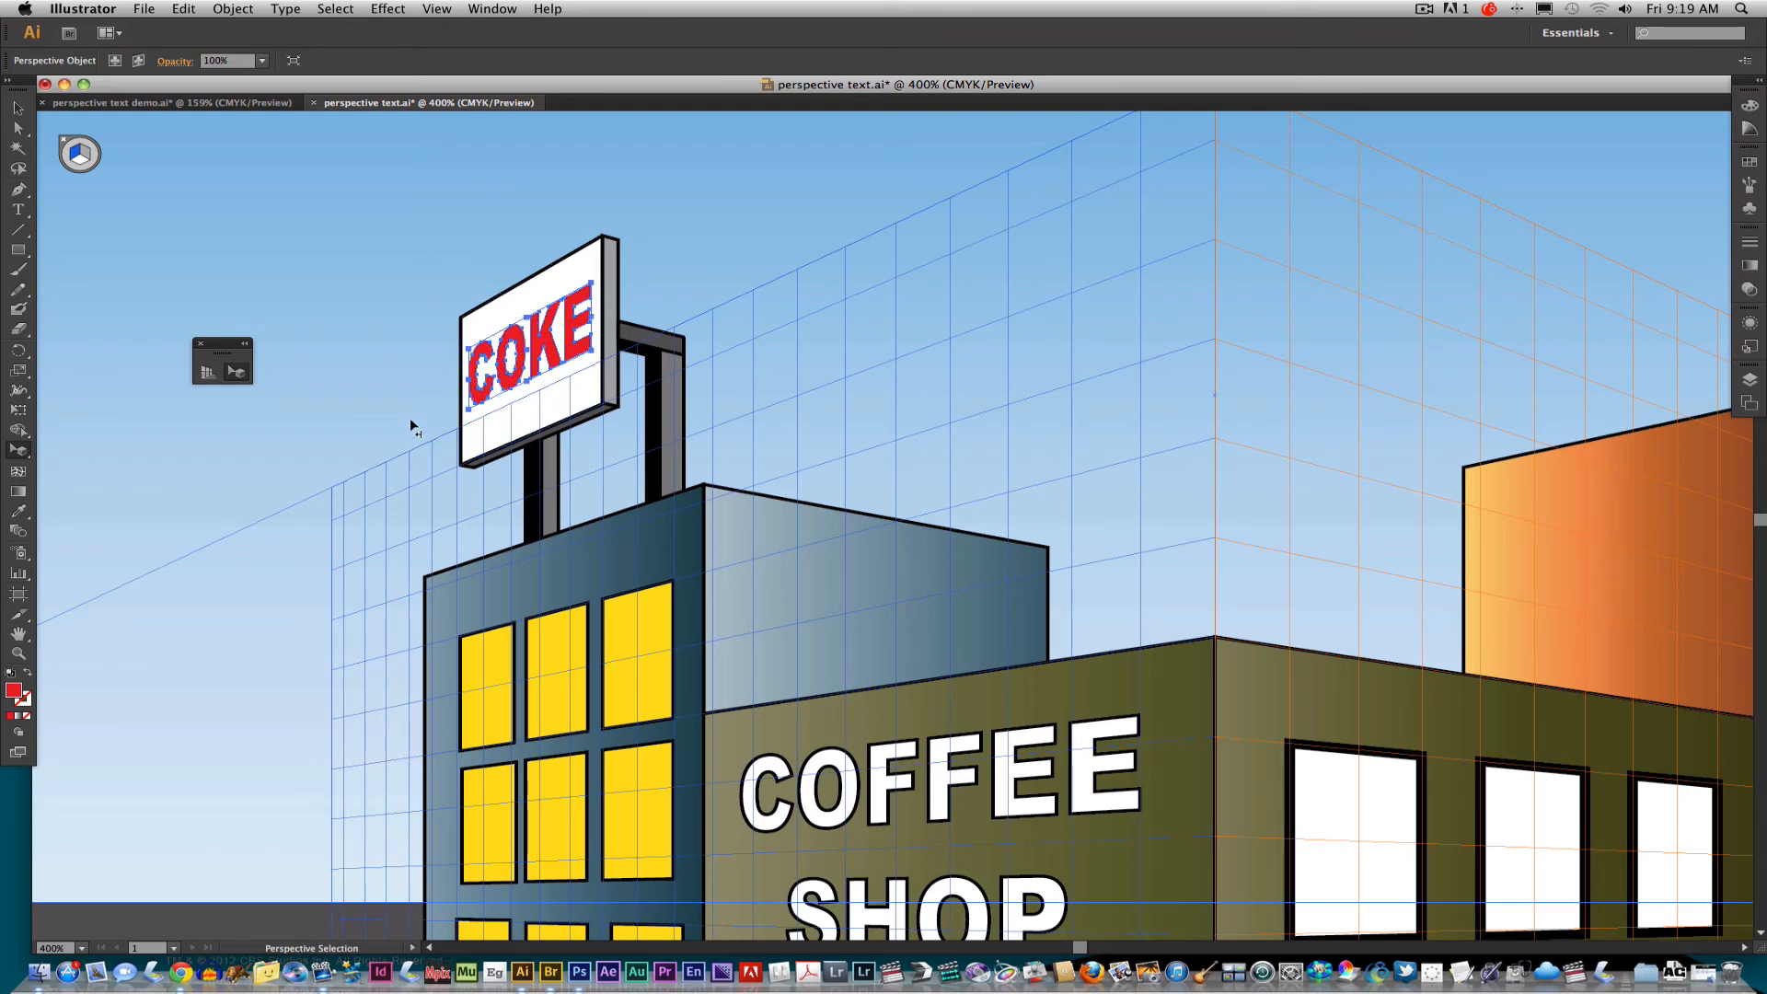
{"action": "key", "text": "super+0"}
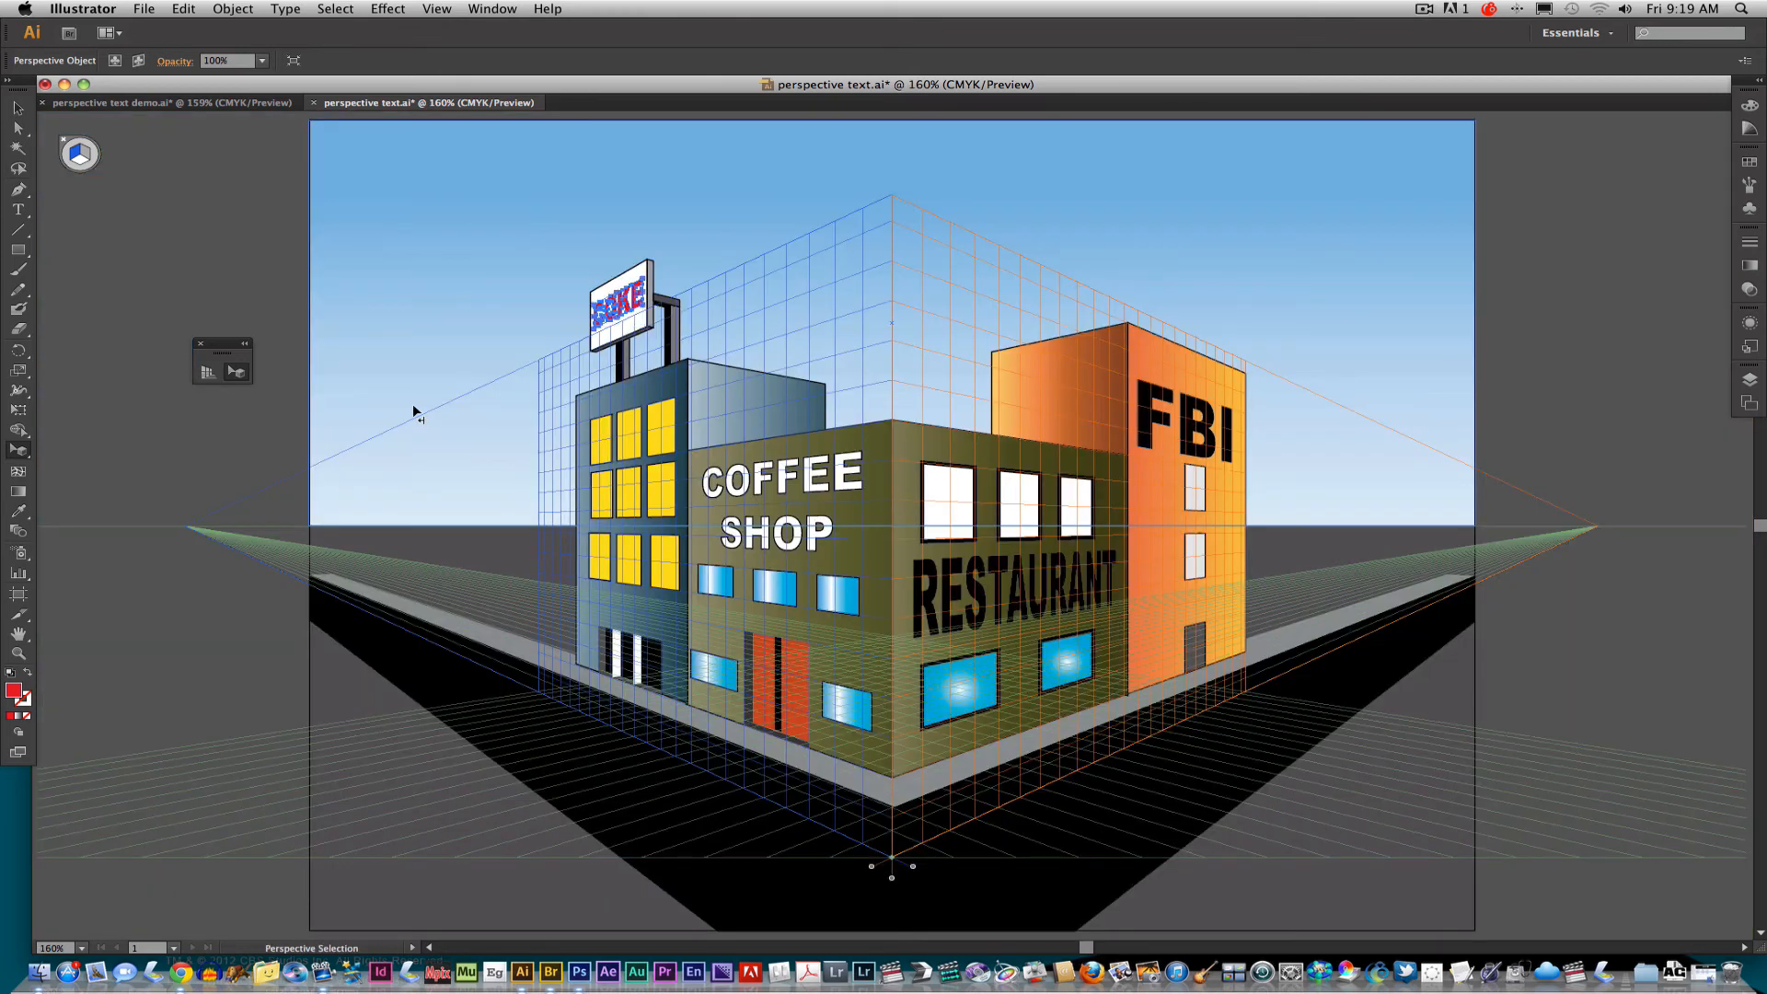
{"action": "left_click", "coordinate": [18, 108]}
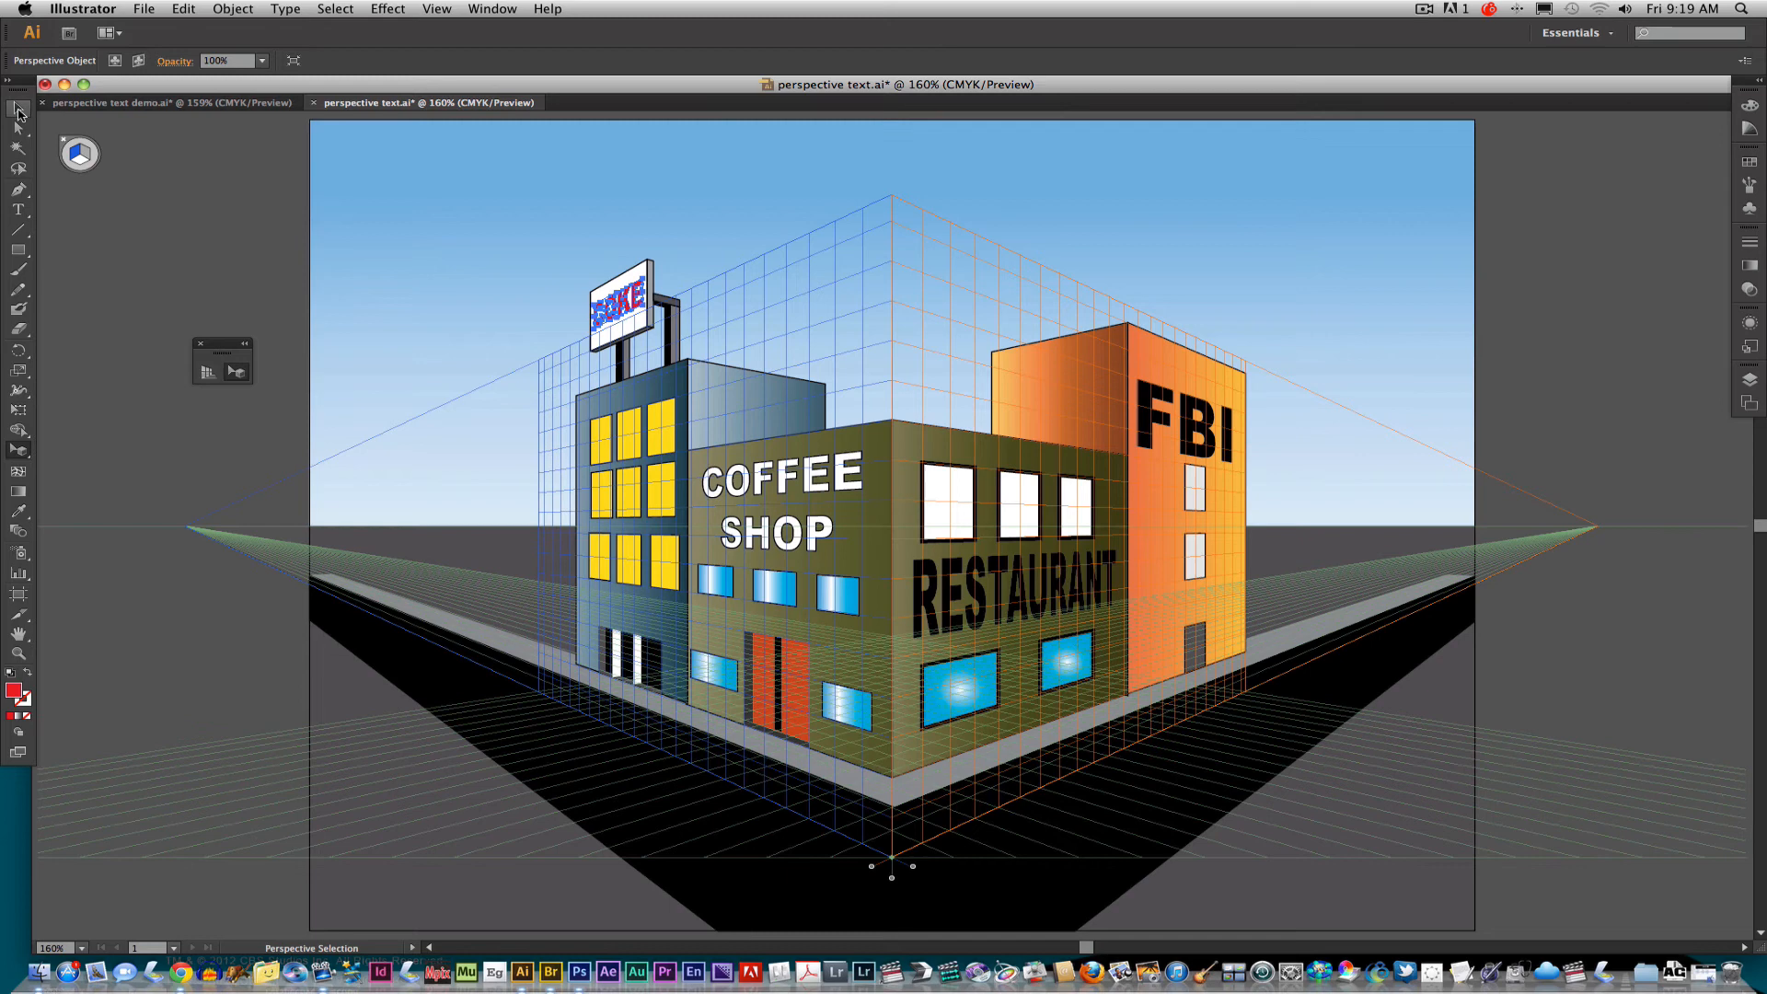
{"action": "left_click", "coordinate": [212, 242]}
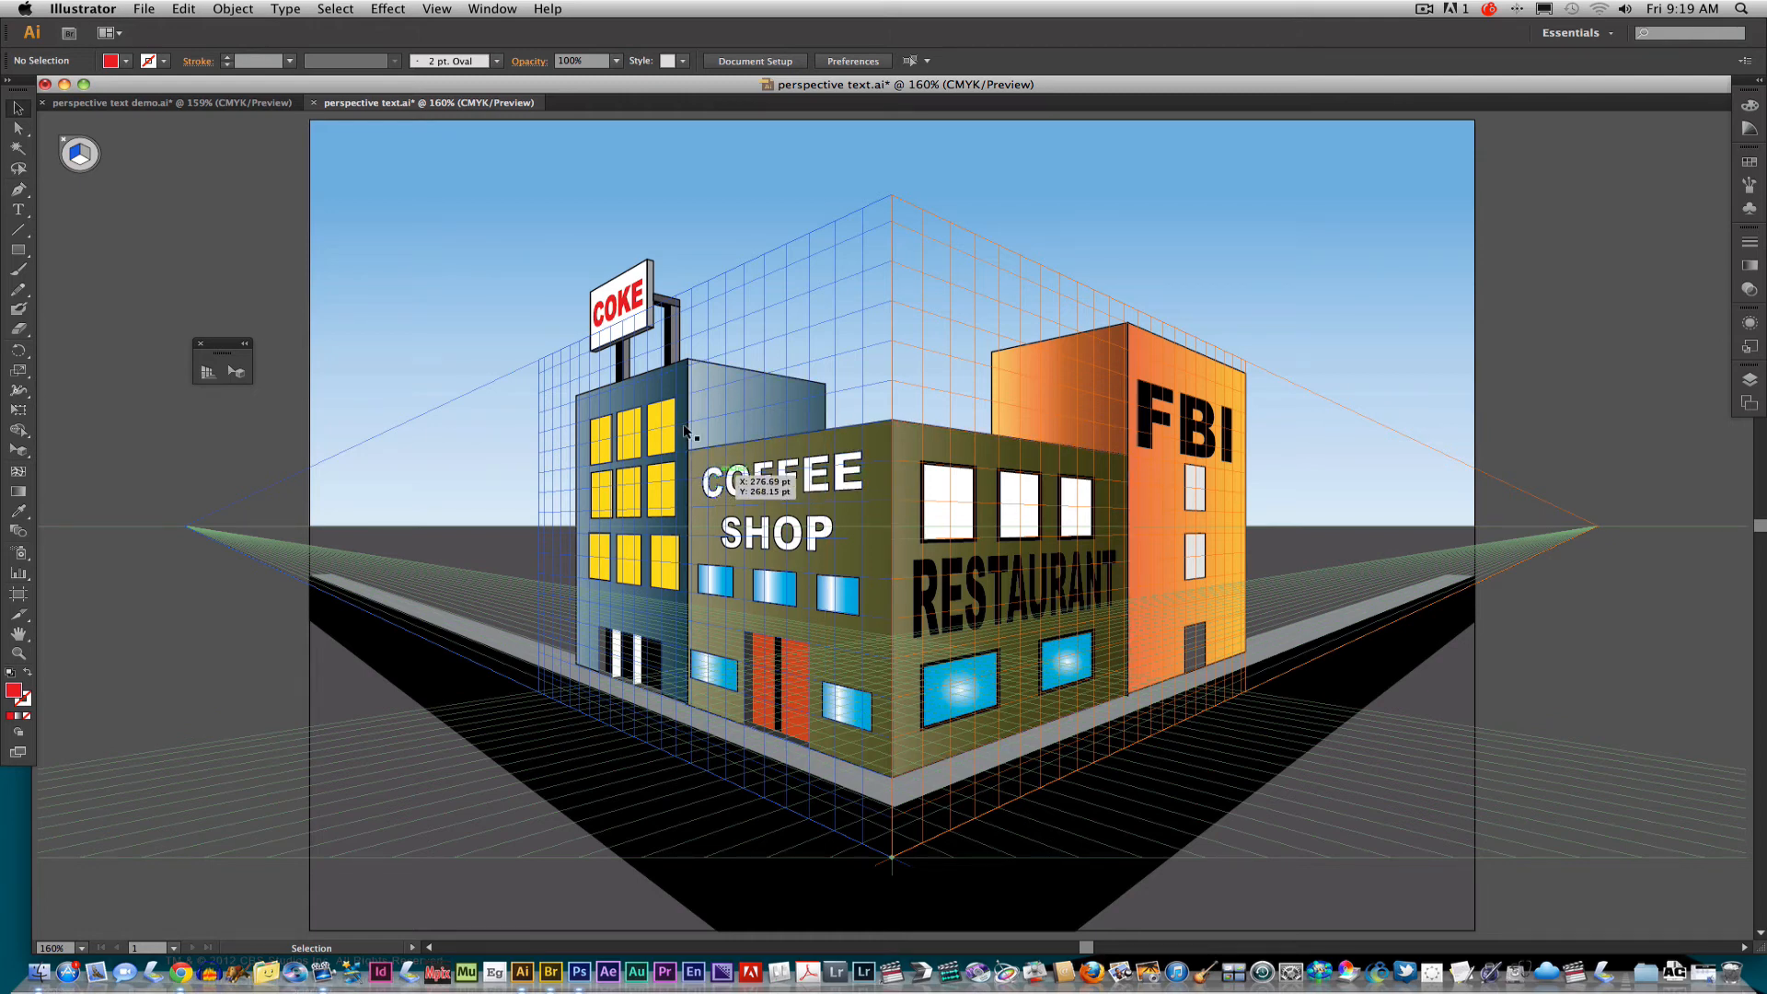
Step: With the Perspective Selection tool, set the perspective grid to no active plane
{"action": "left_click", "coordinate": [237, 373]}
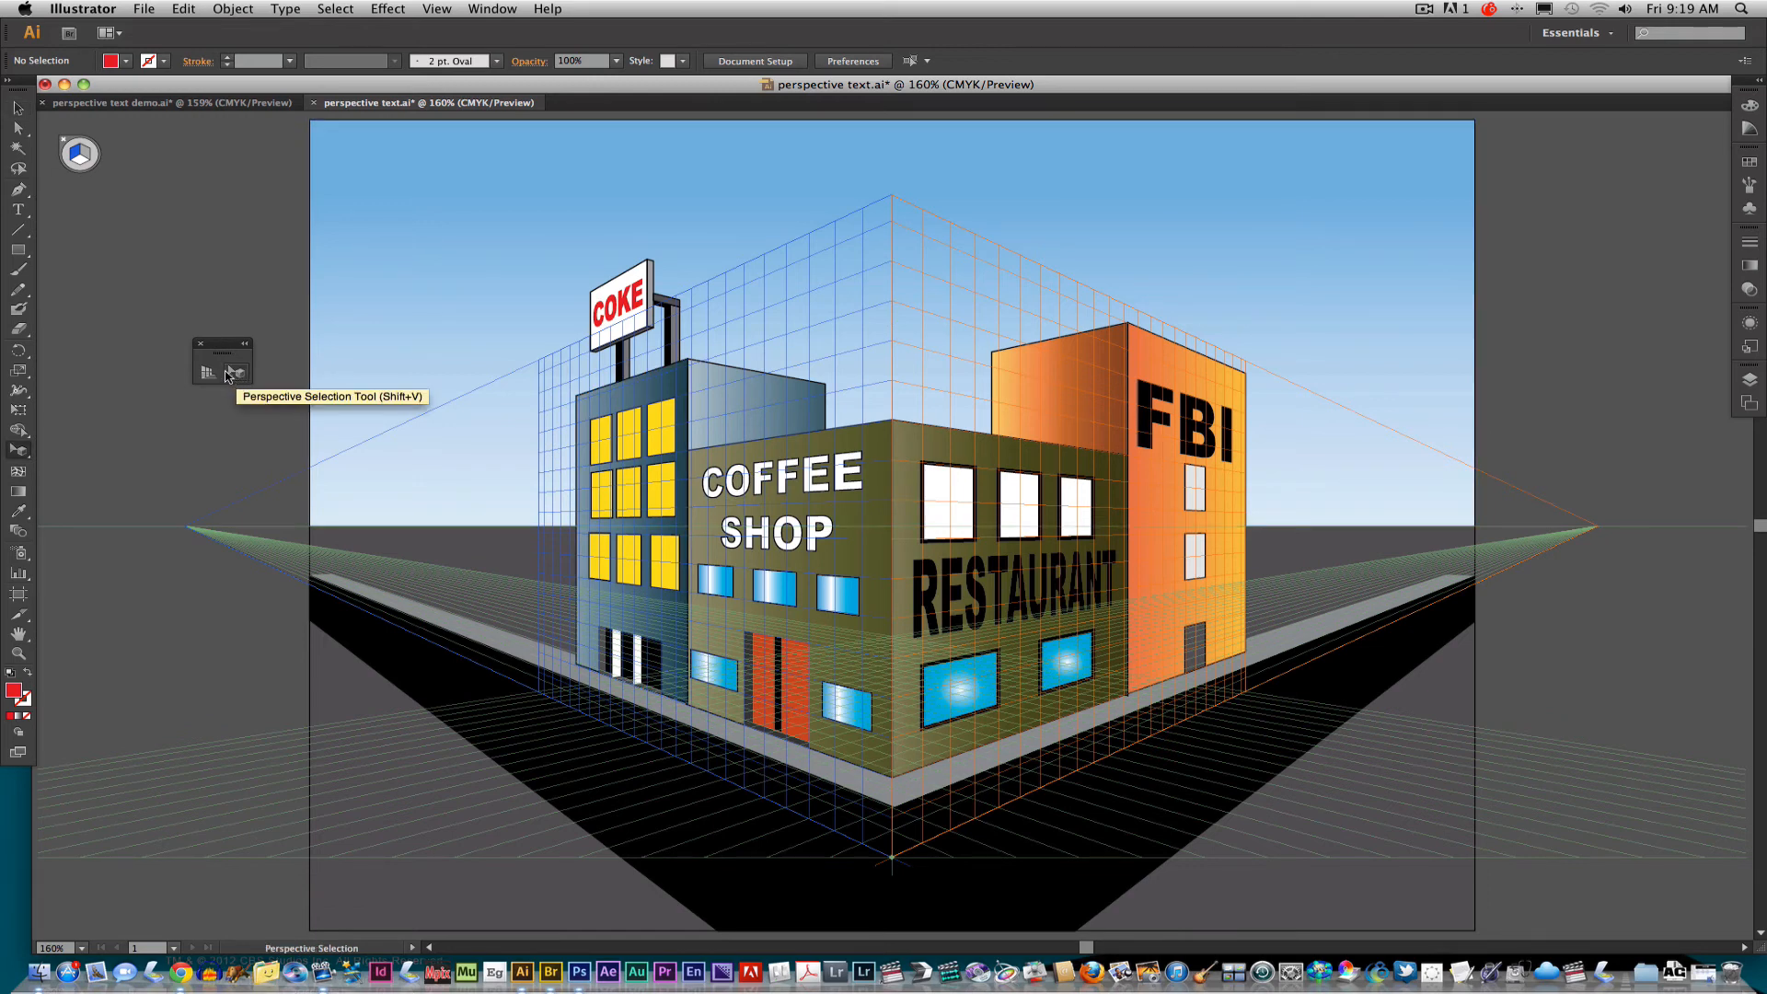
{"action": "left_click", "coordinate": [230, 369]}
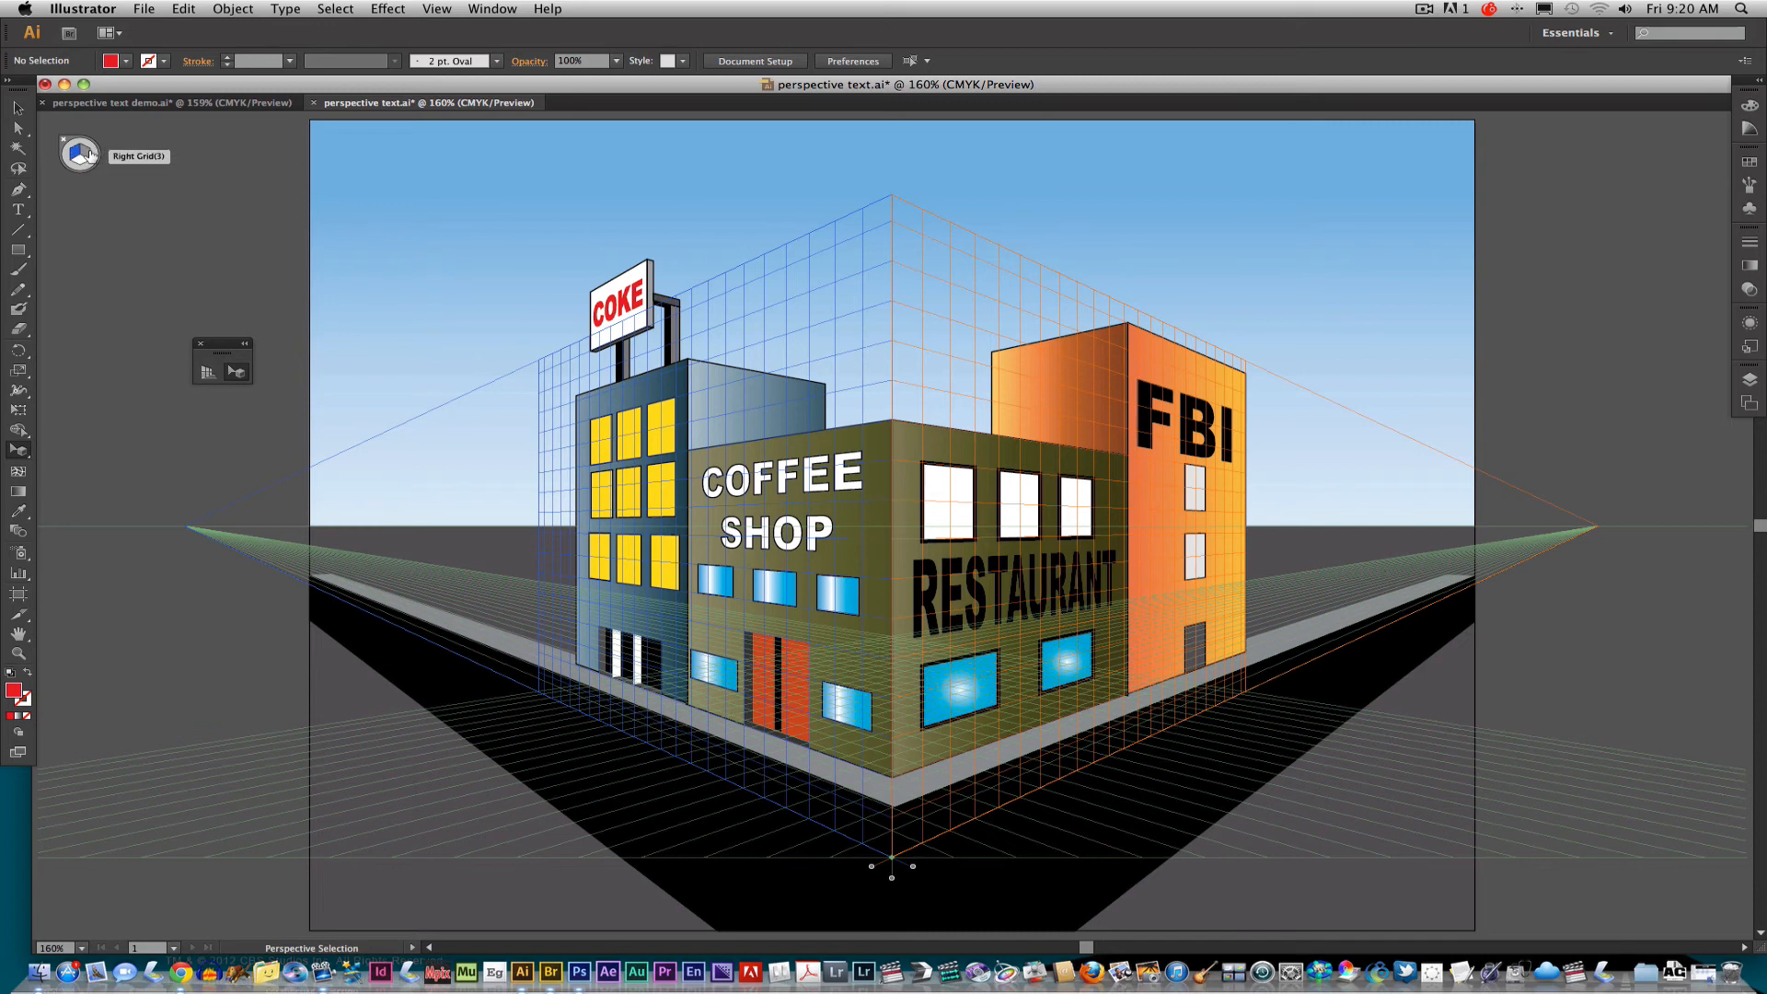
{"action": "left_click", "coordinate": [95, 158]}
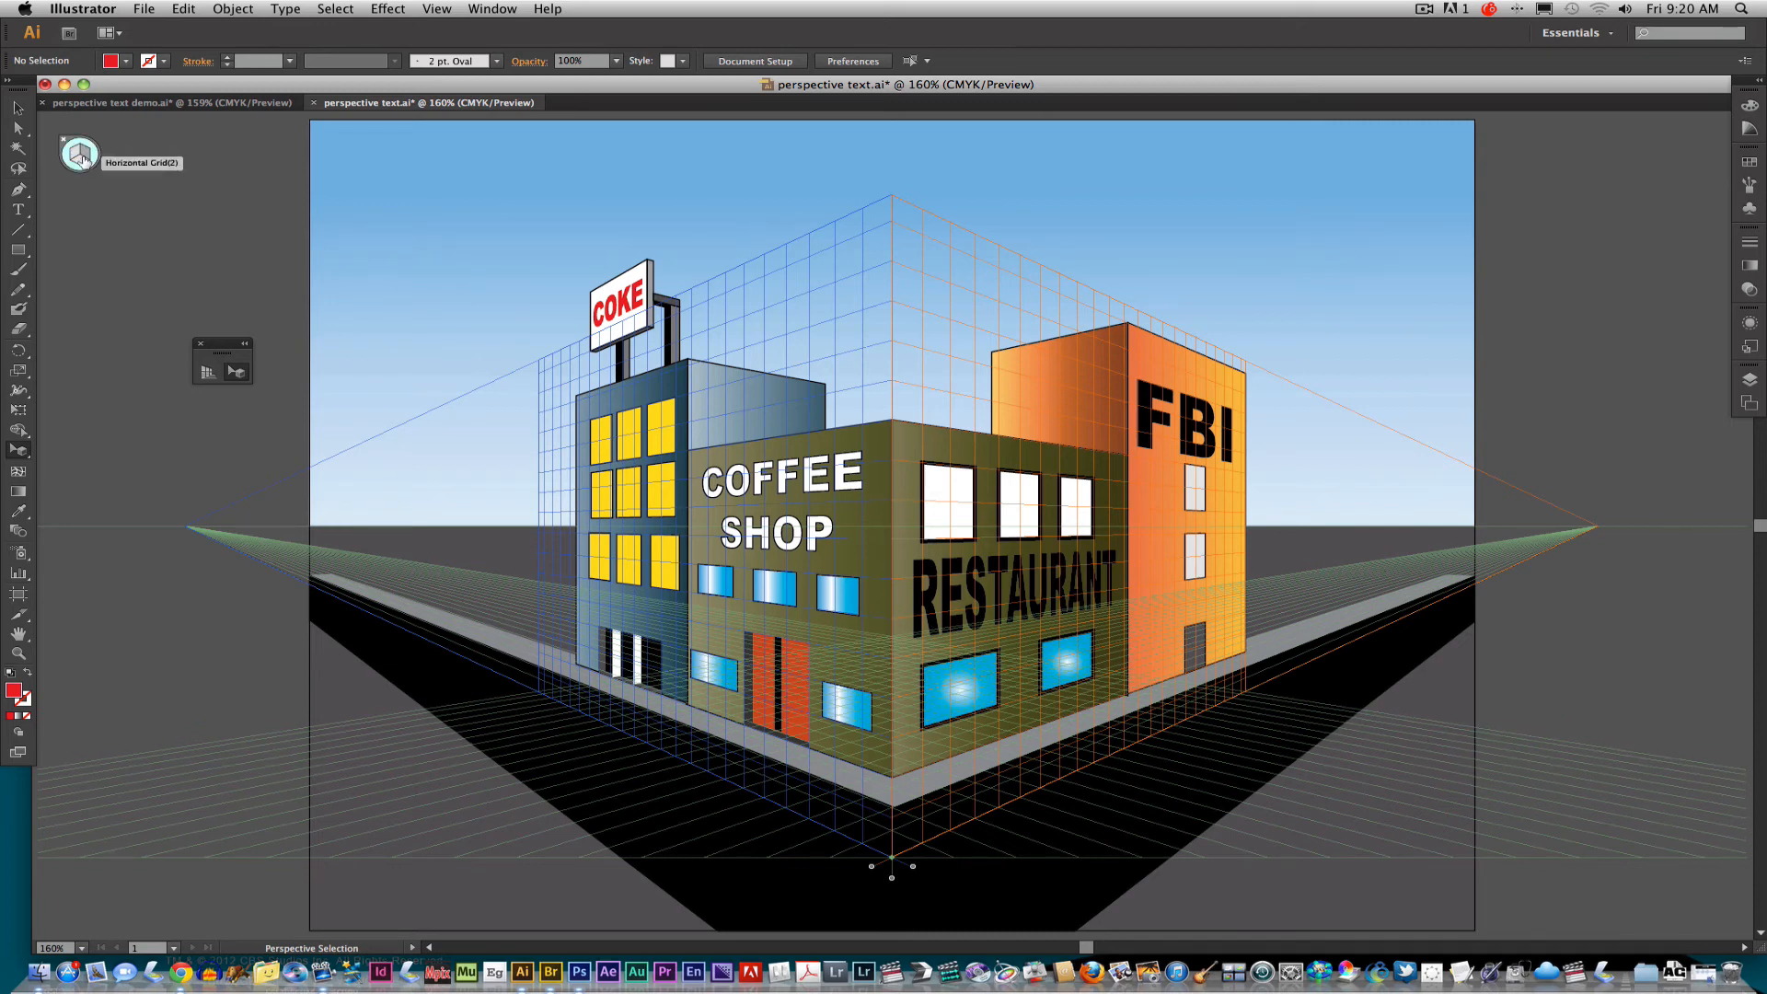
Step: In perspective text demo.ai, uncover the four-pane window graphic beside the artboard and move it down to about the horizon line's height
{"action": "left_click", "coordinate": [112, 103]}
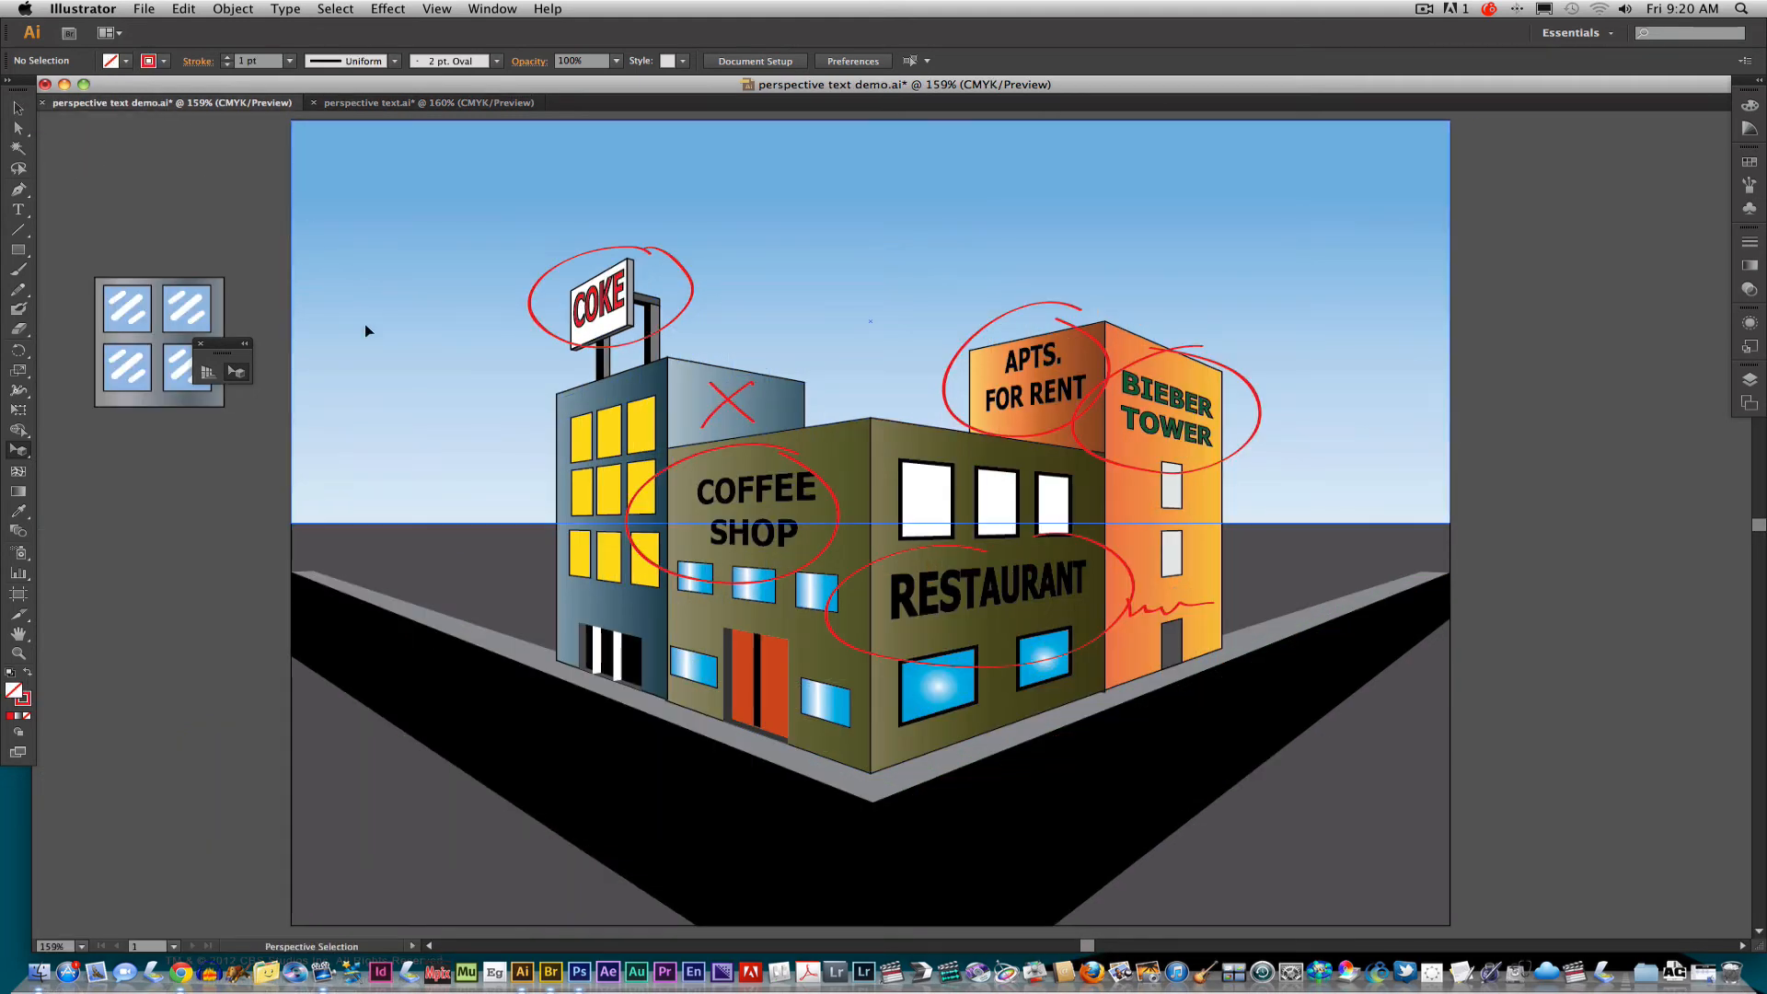
{"action": "left_click_drag", "start_coordinate": [226, 350], "coordinate": [204, 203]}
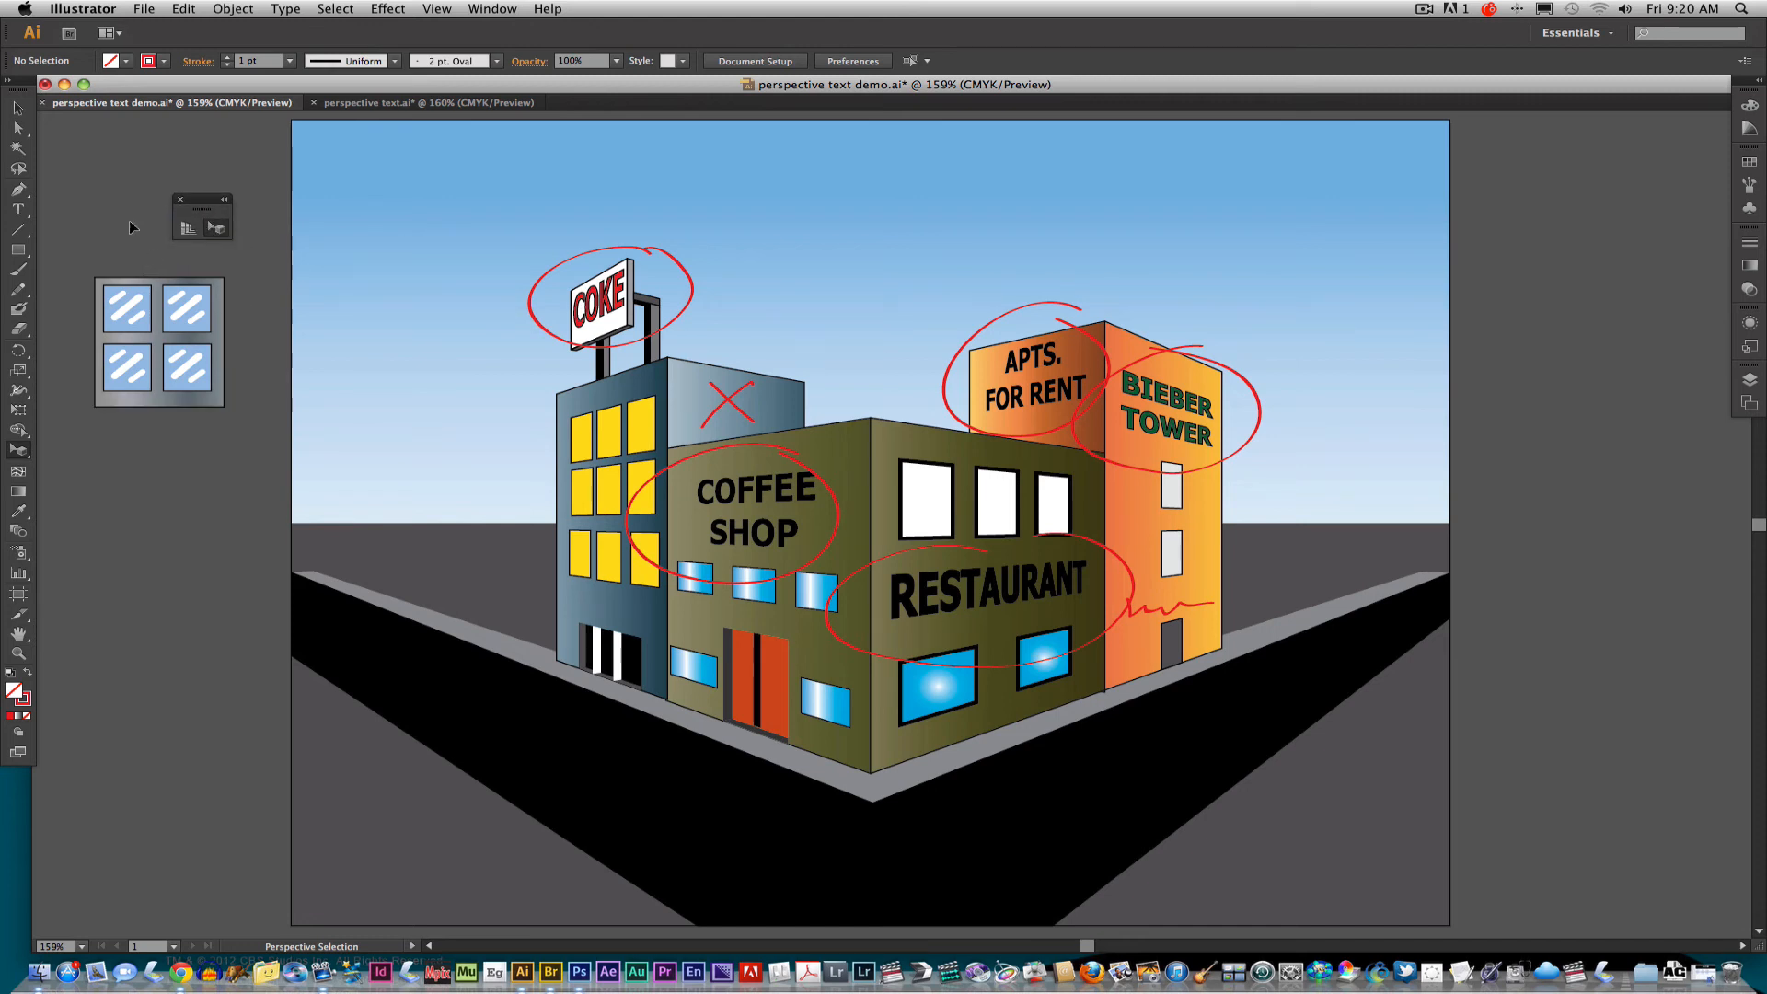
{"action": "left_click", "coordinate": [20, 111]}
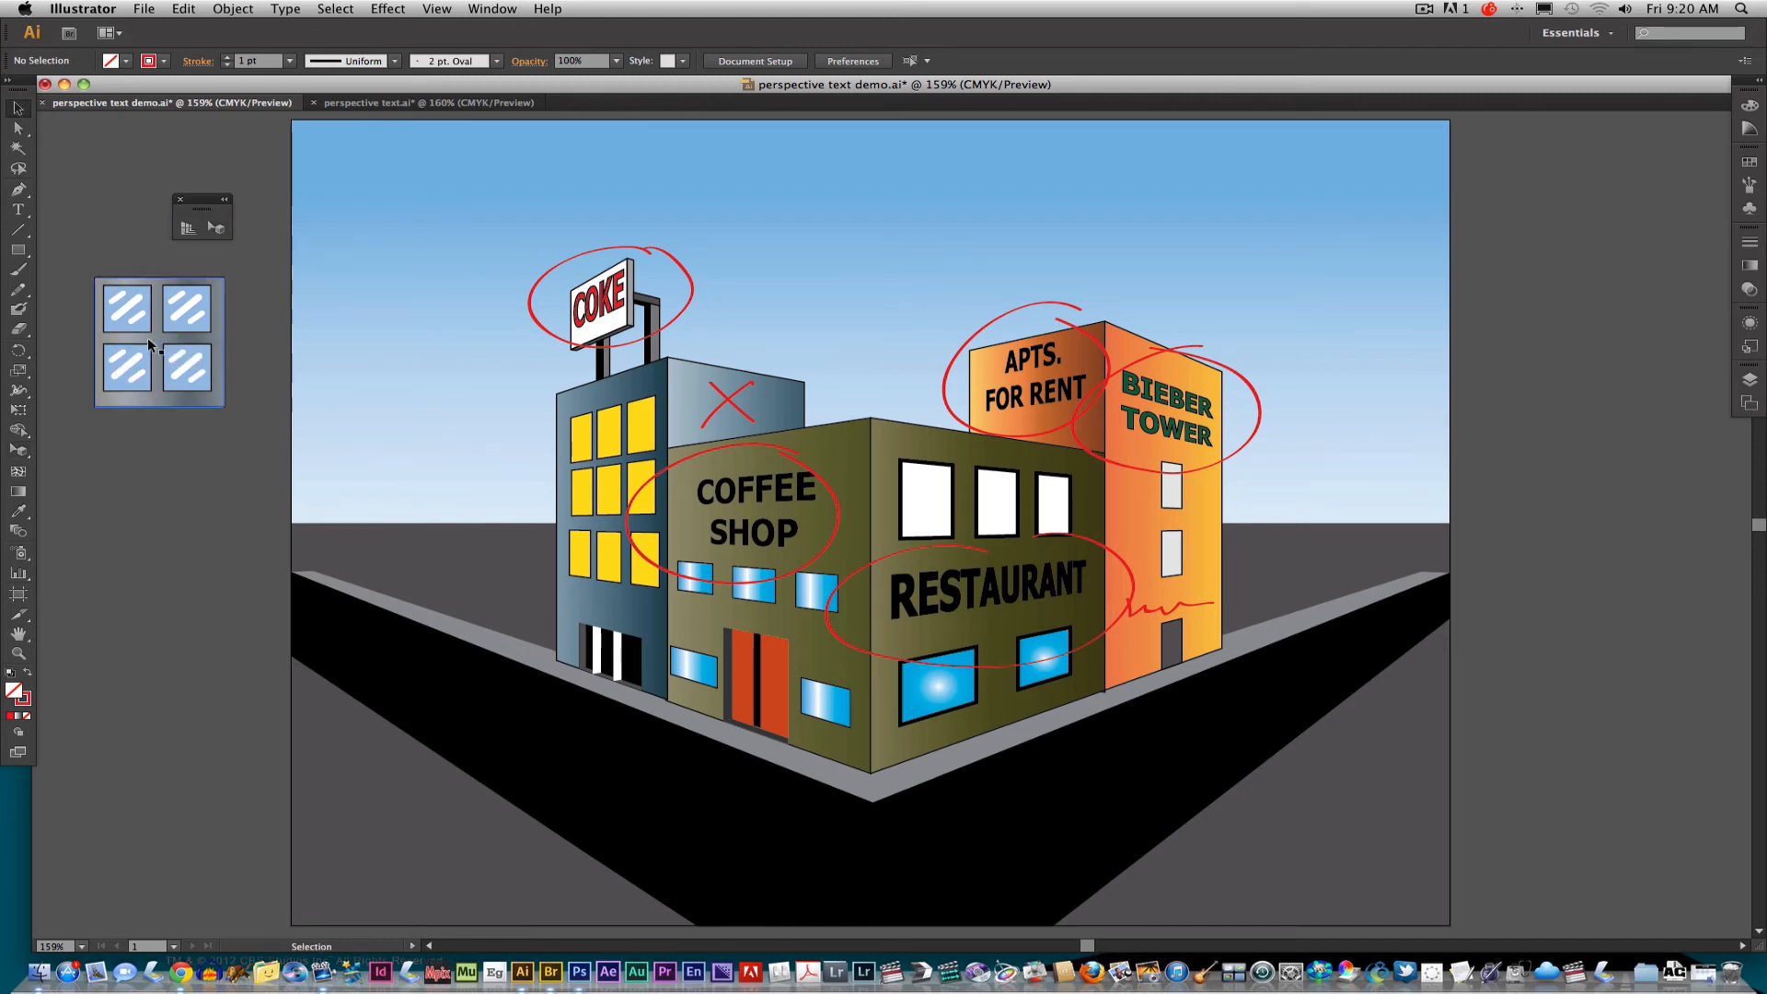
{"action": "left_click_drag", "start_coordinate": [205, 387], "coordinate": [258, 548]}
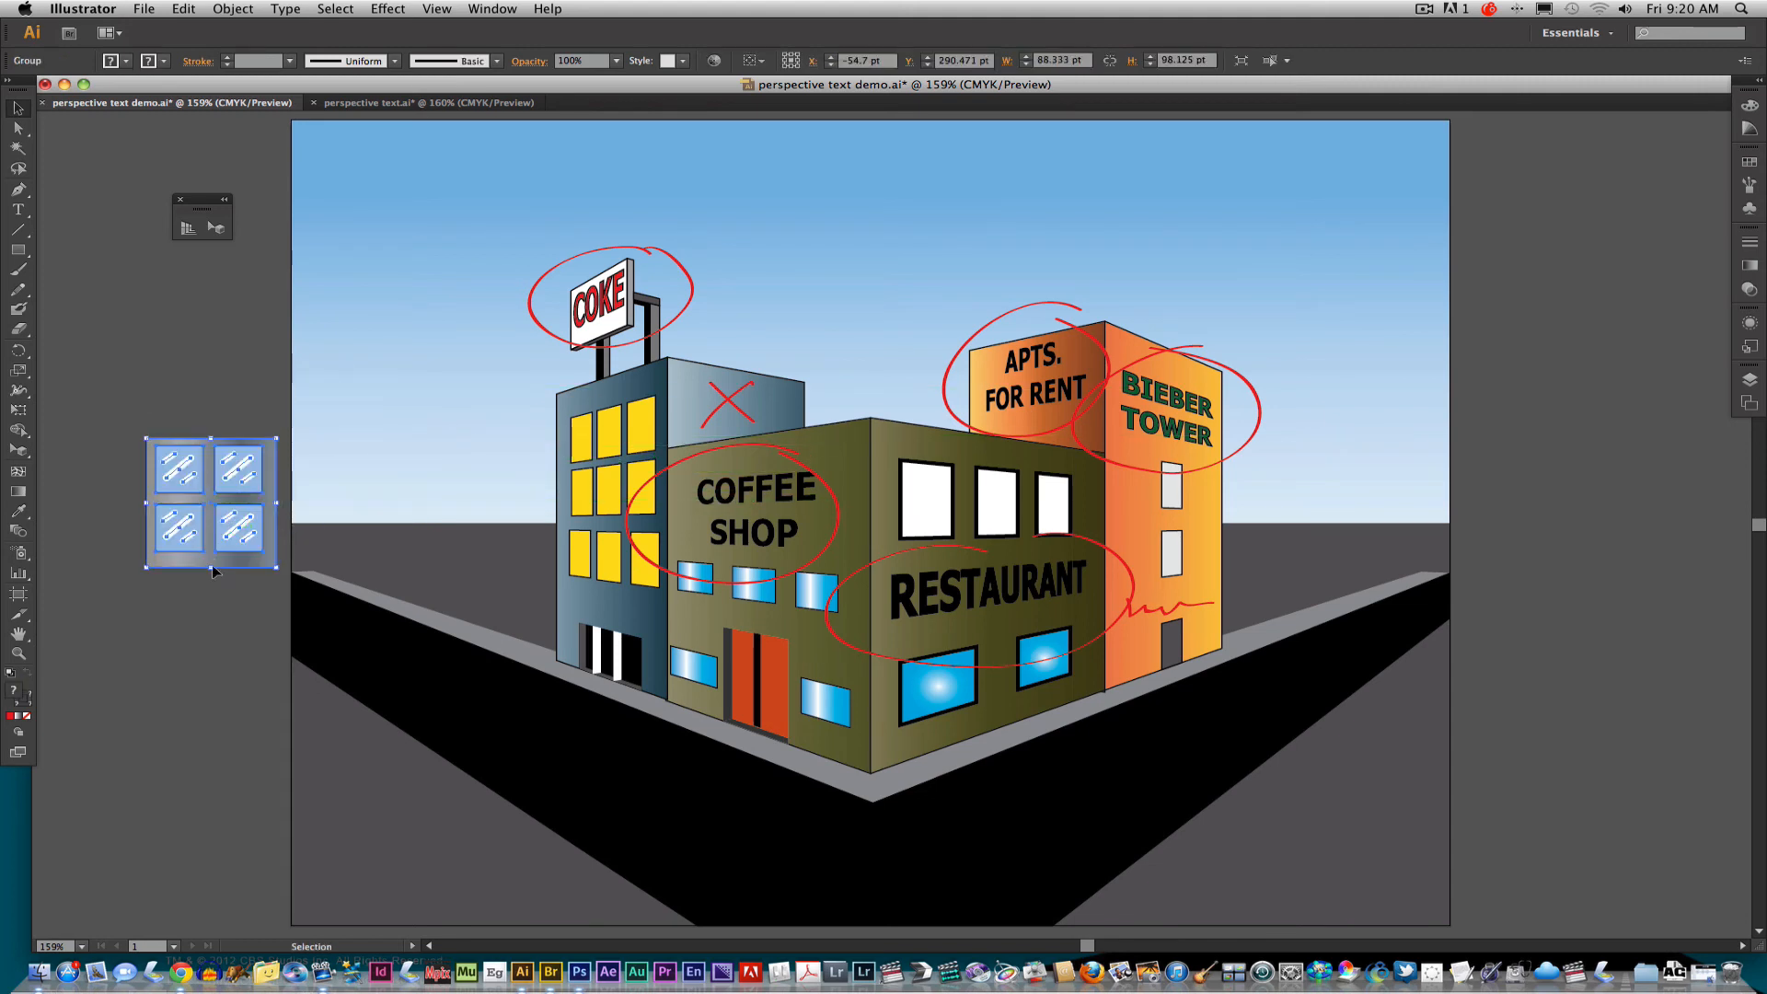
{"action": "left_click", "coordinate": [190, 608]}
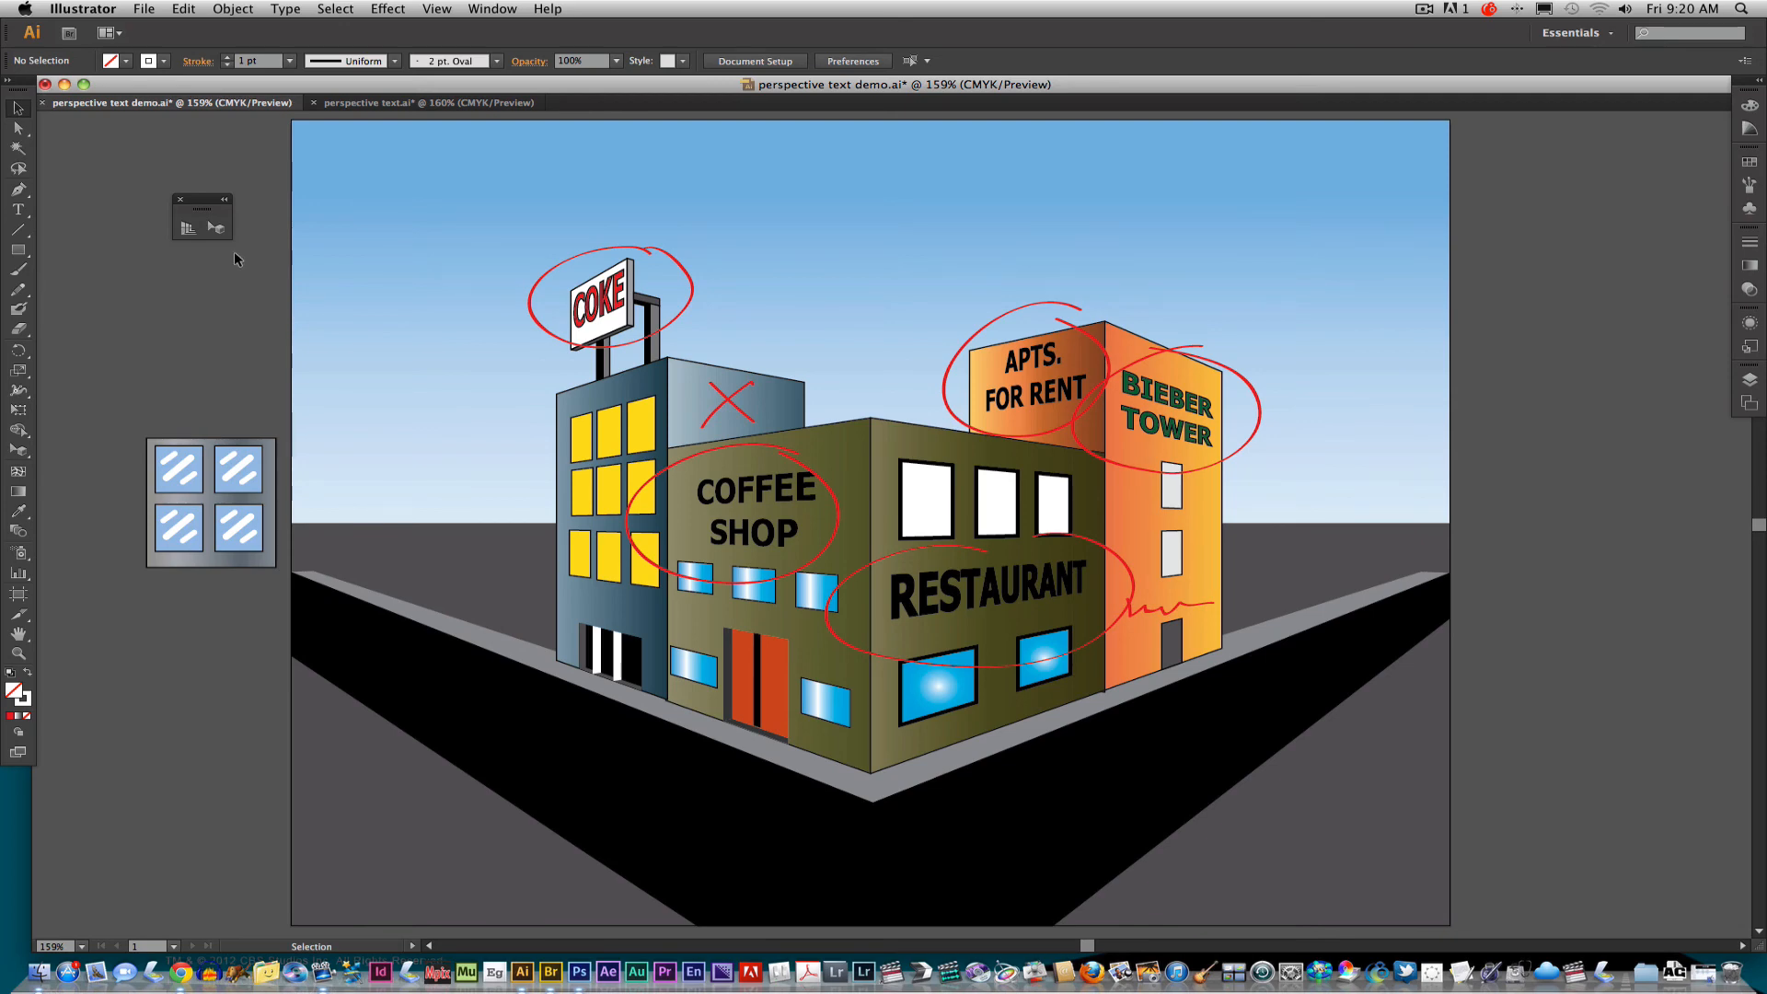
Step: Show the perspective grid, attach the four-pane window to the olive building's left wall, and shrink it to about 52 by 68 pt
{"action": "key", "text": "super+shift+i"}
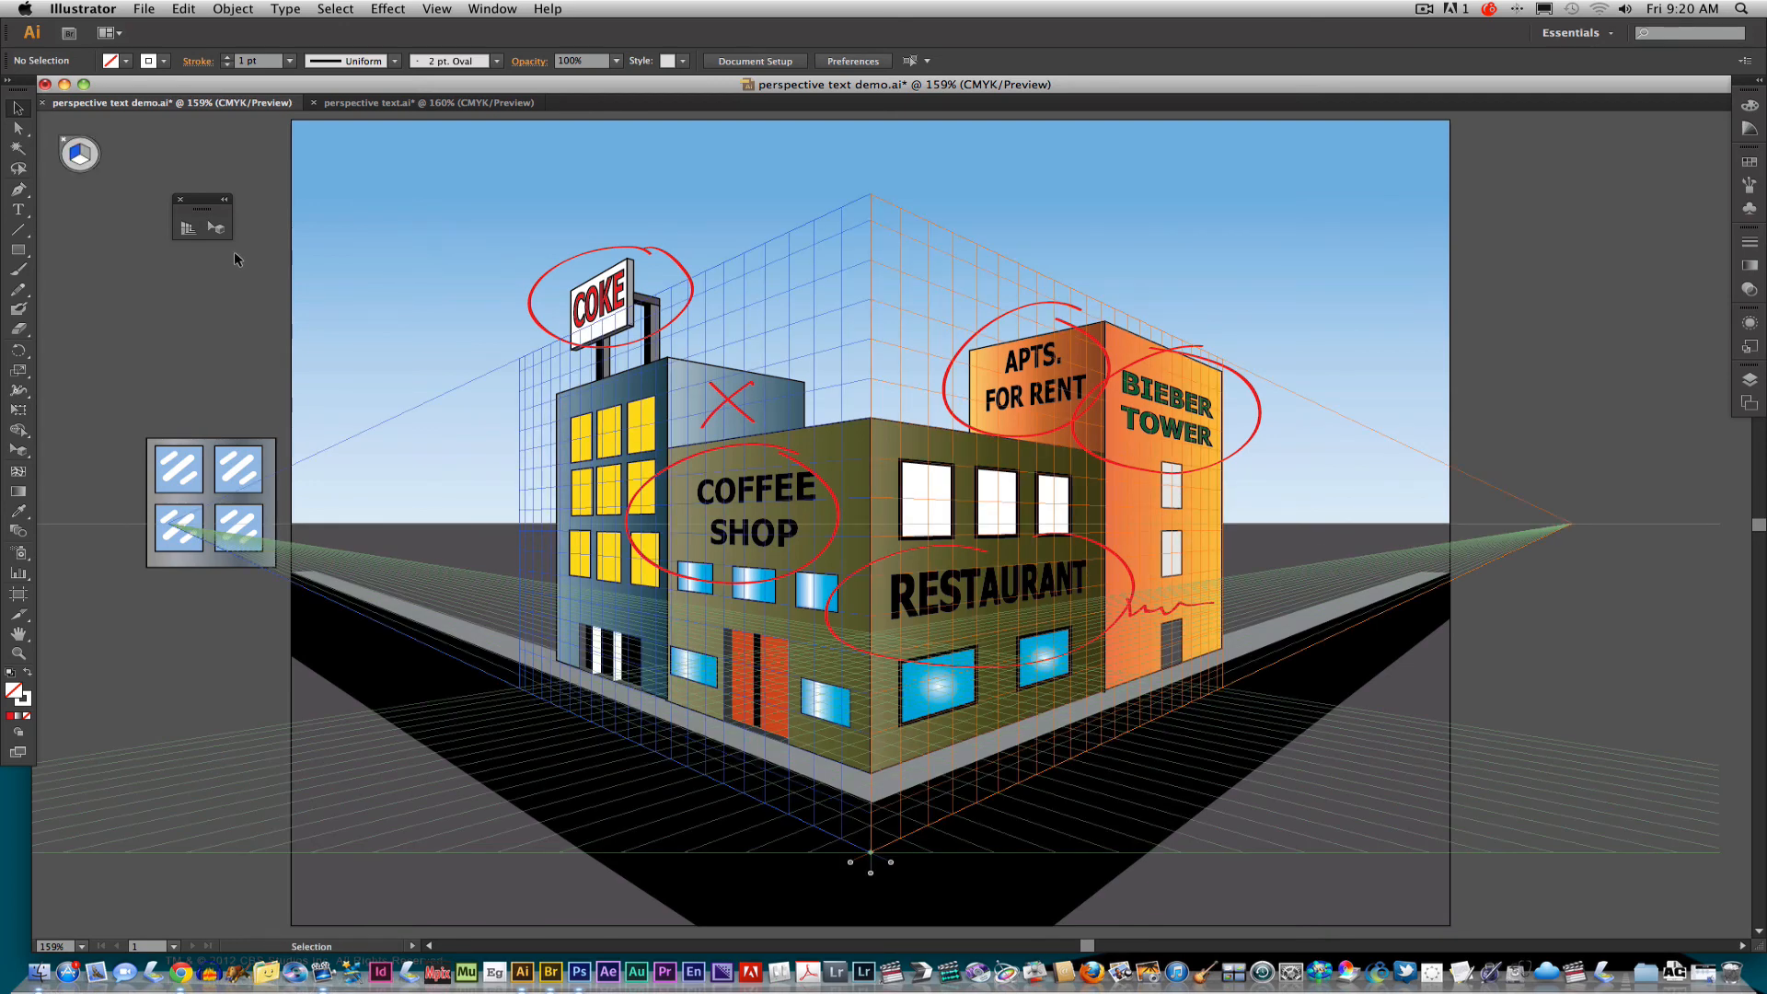
{"action": "left_click", "coordinate": [218, 227]}
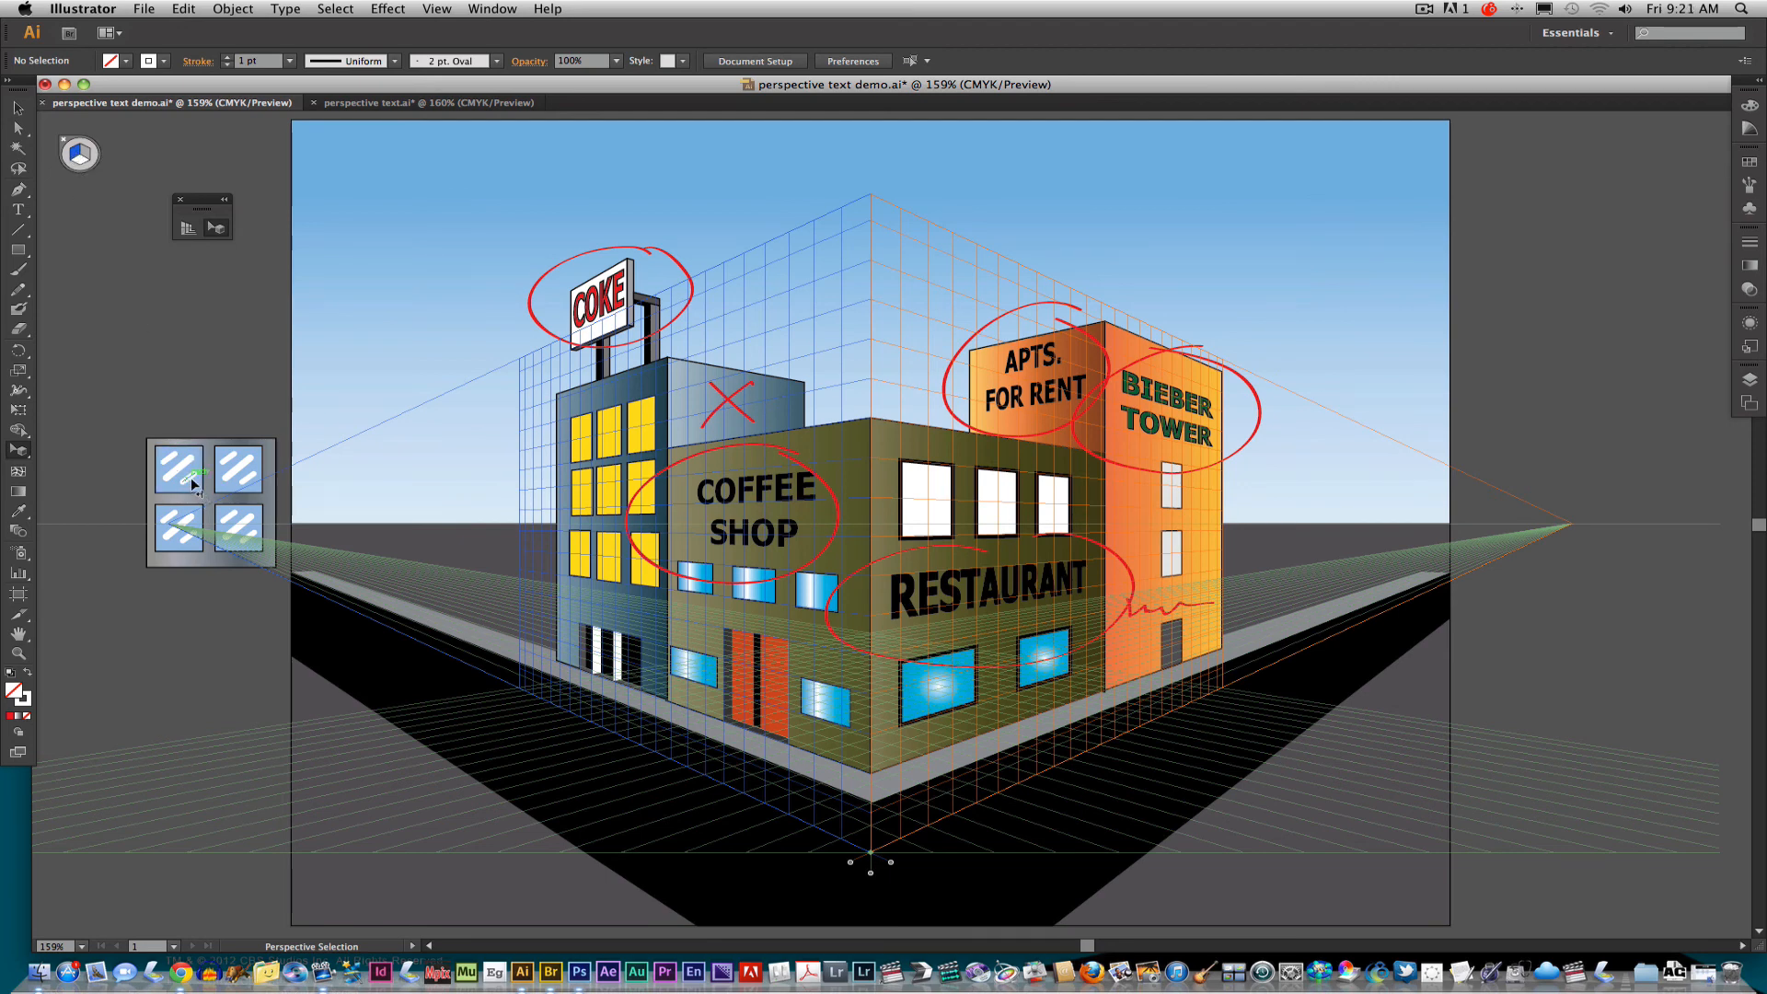
{"action": "left_click_drag", "start_coordinate": [398, 500], "coordinate": [806, 495]}
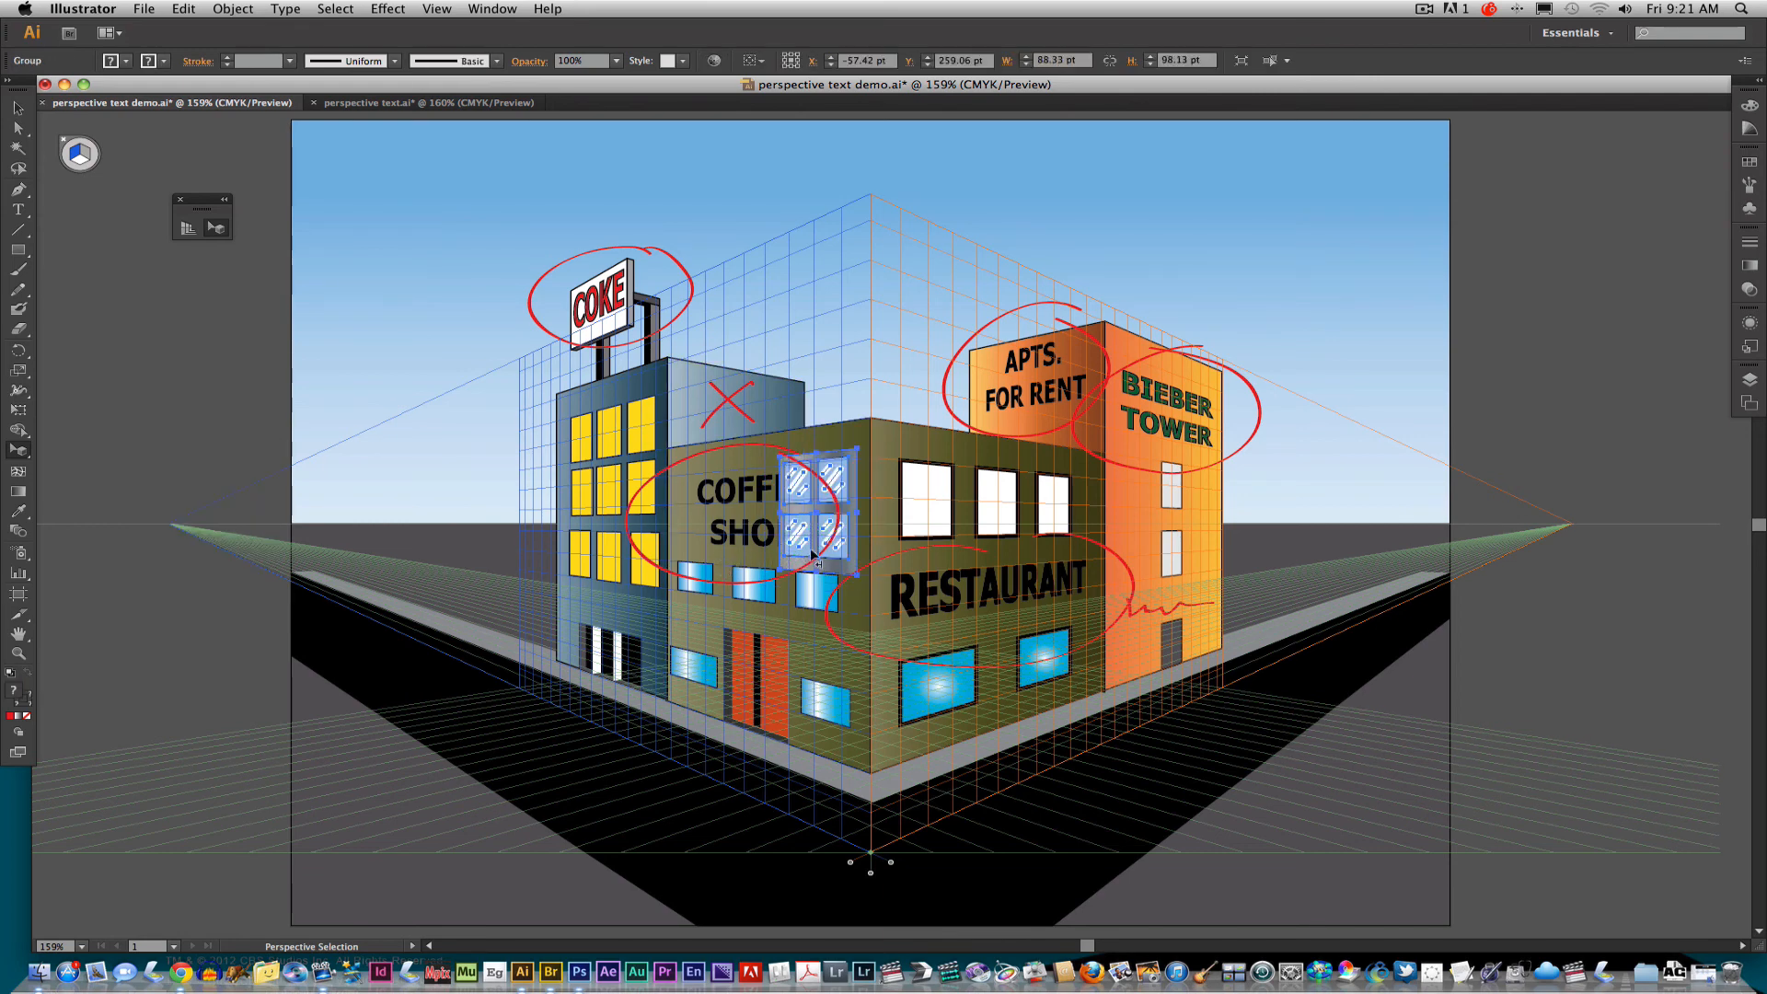
{"action": "left_click_drag", "start_coordinate": [856, 584], "coordinate": [817, 546]}
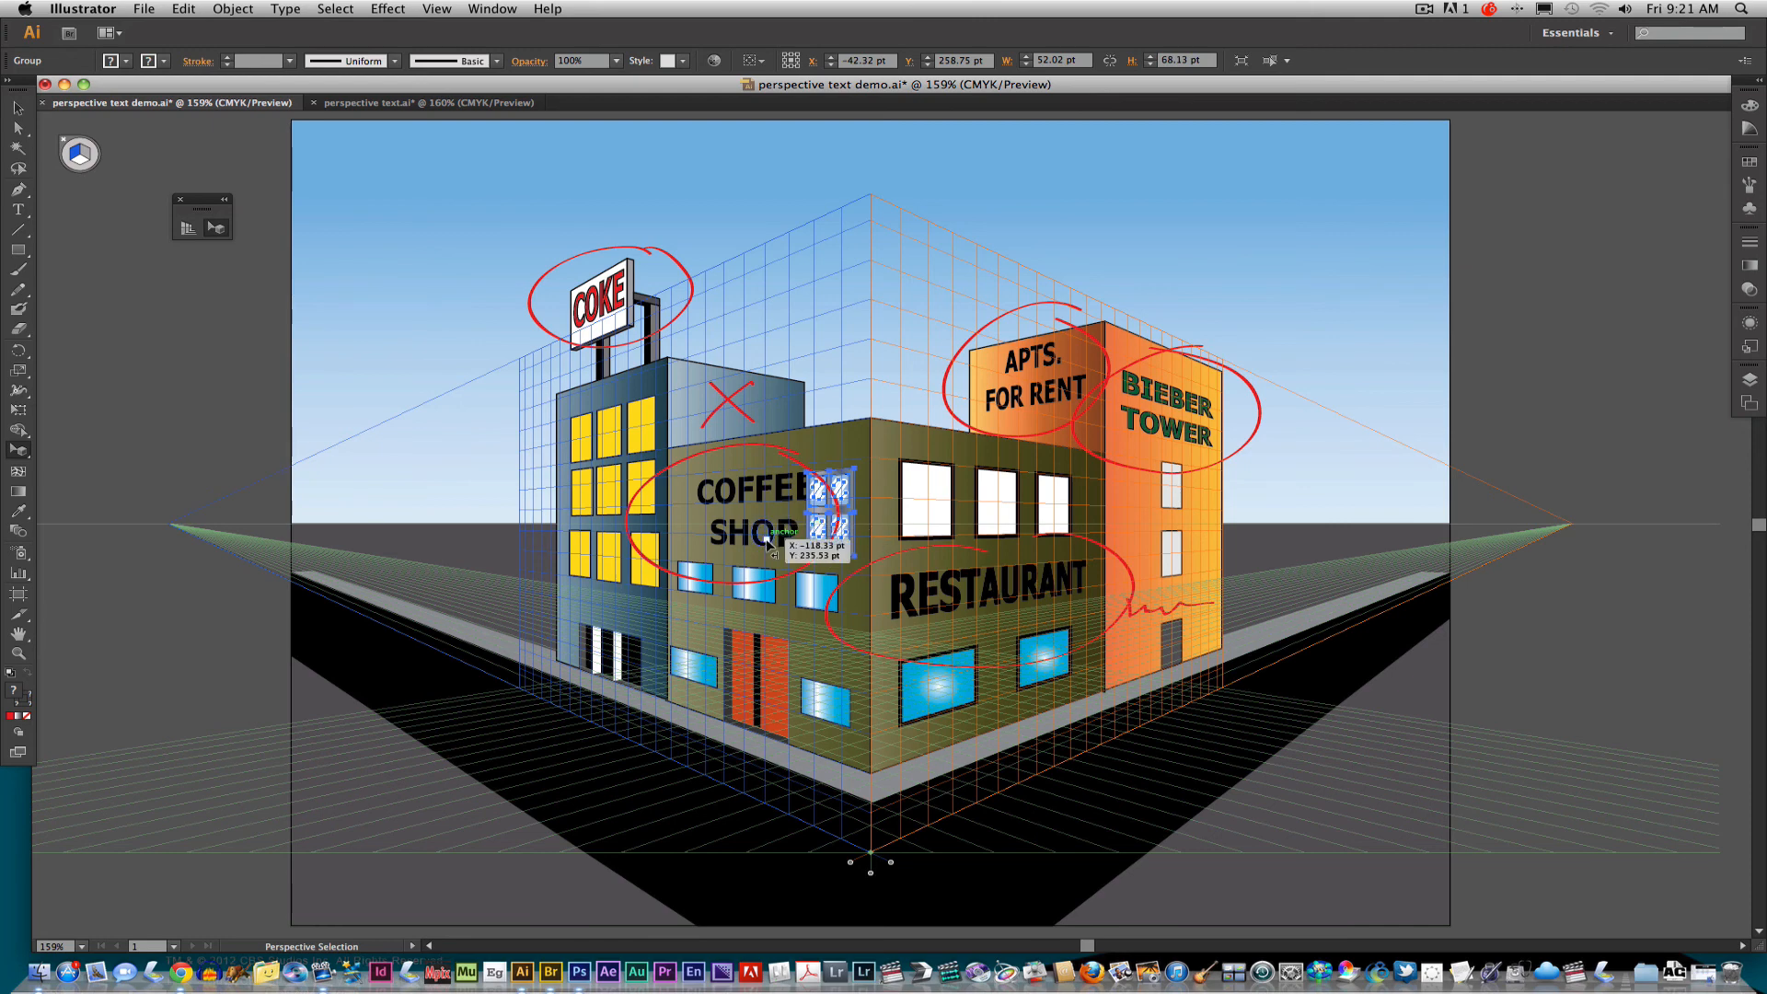
Step: Move the COFFEE SHOP text in perspective along the olive building's left wall so it clears the four-pane window
{"action": "left_click_drag", "start_coordinate": [767, 544], "coordinate": [764, 557]}
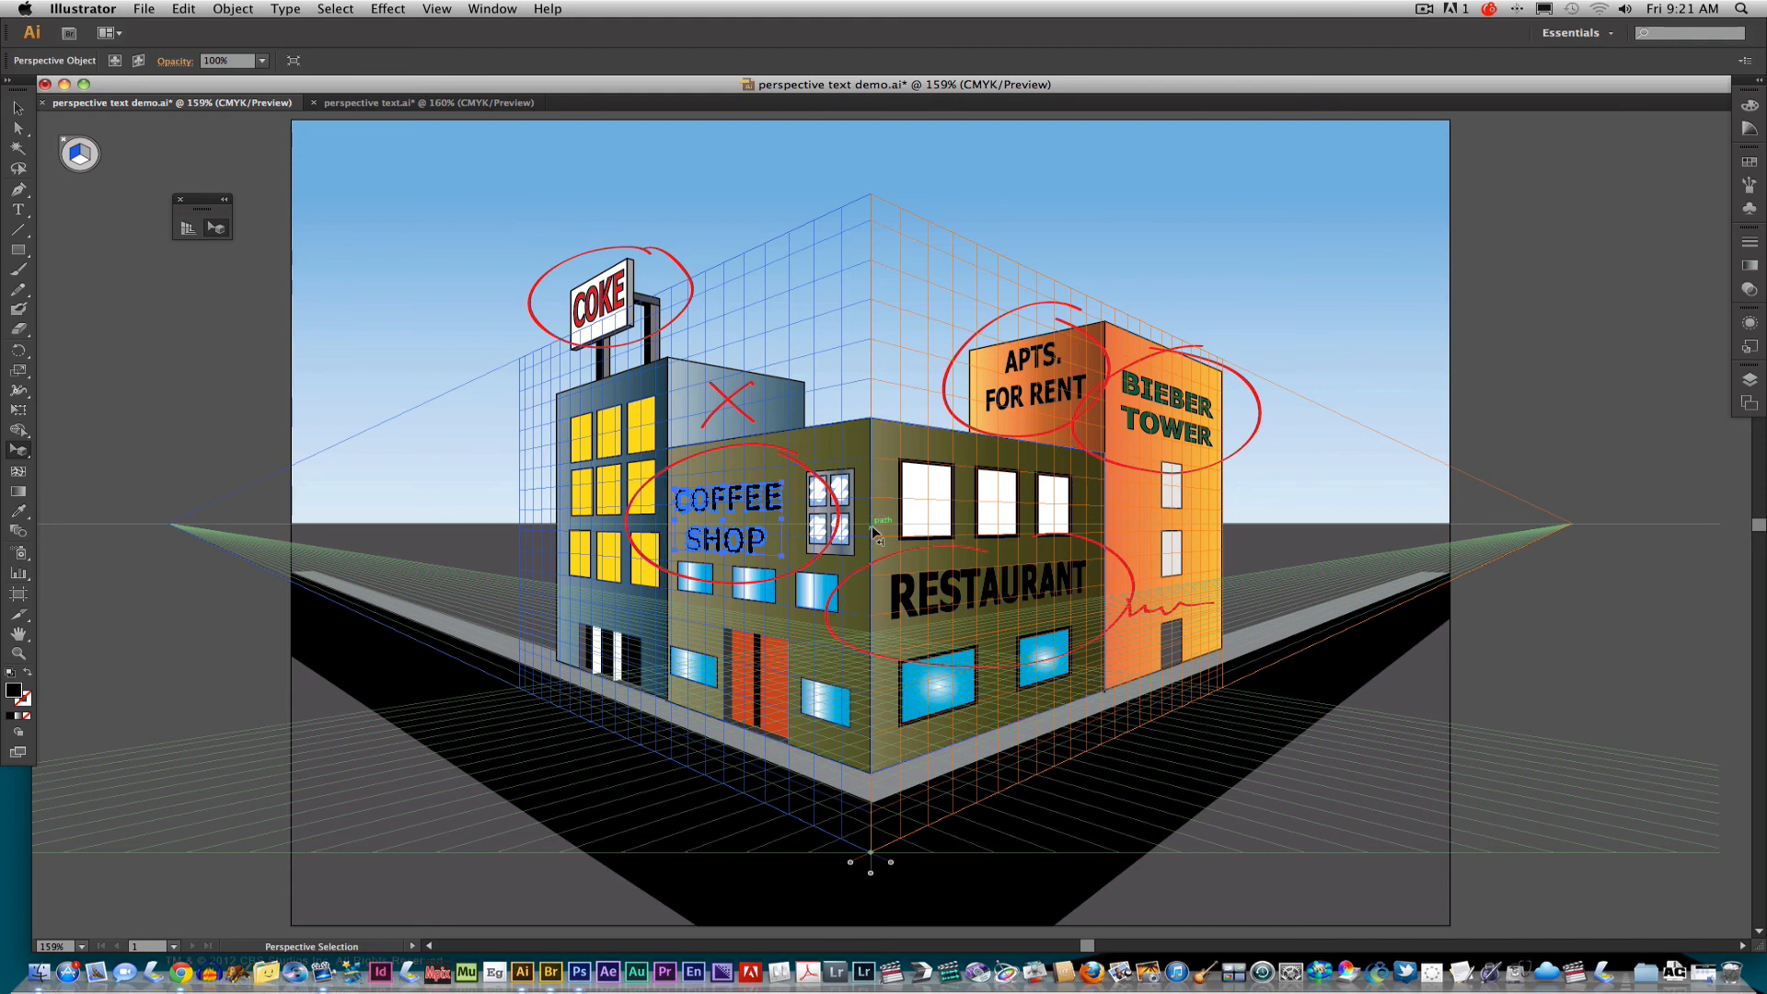
{"action": "key", "text": "super+equal"}
{"action": "key", "text": "super+equal"}
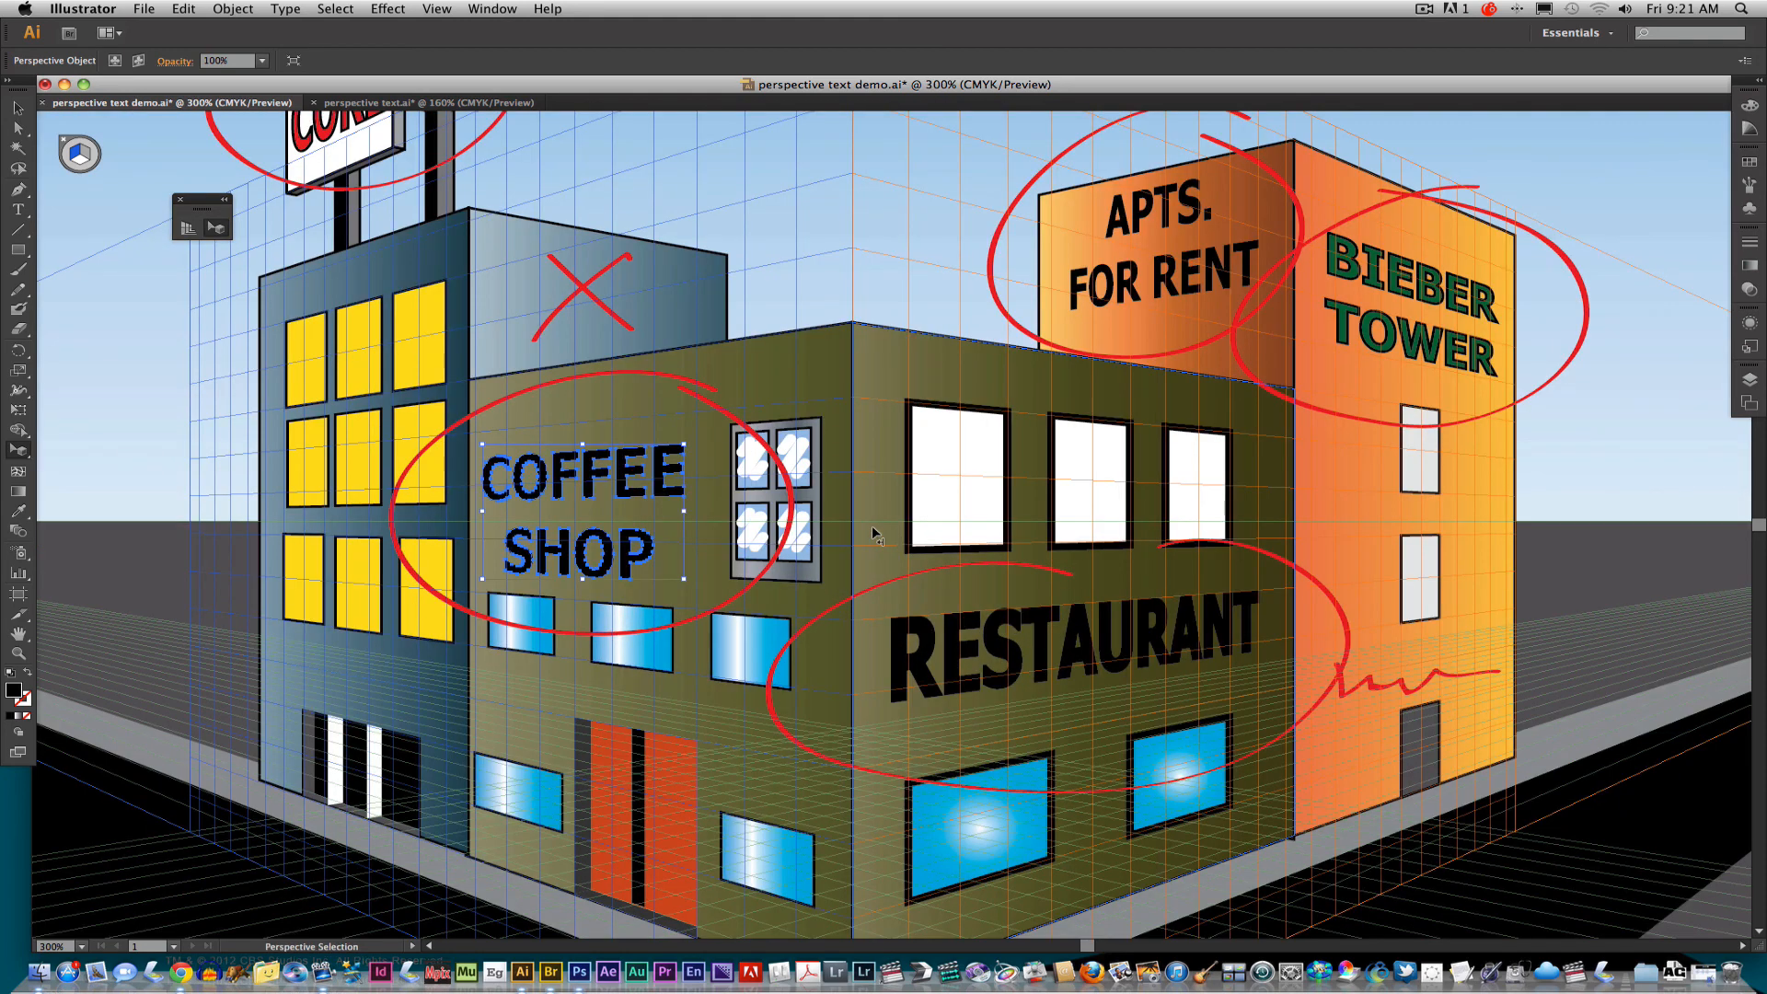
{"action": "key", "text": "v"}
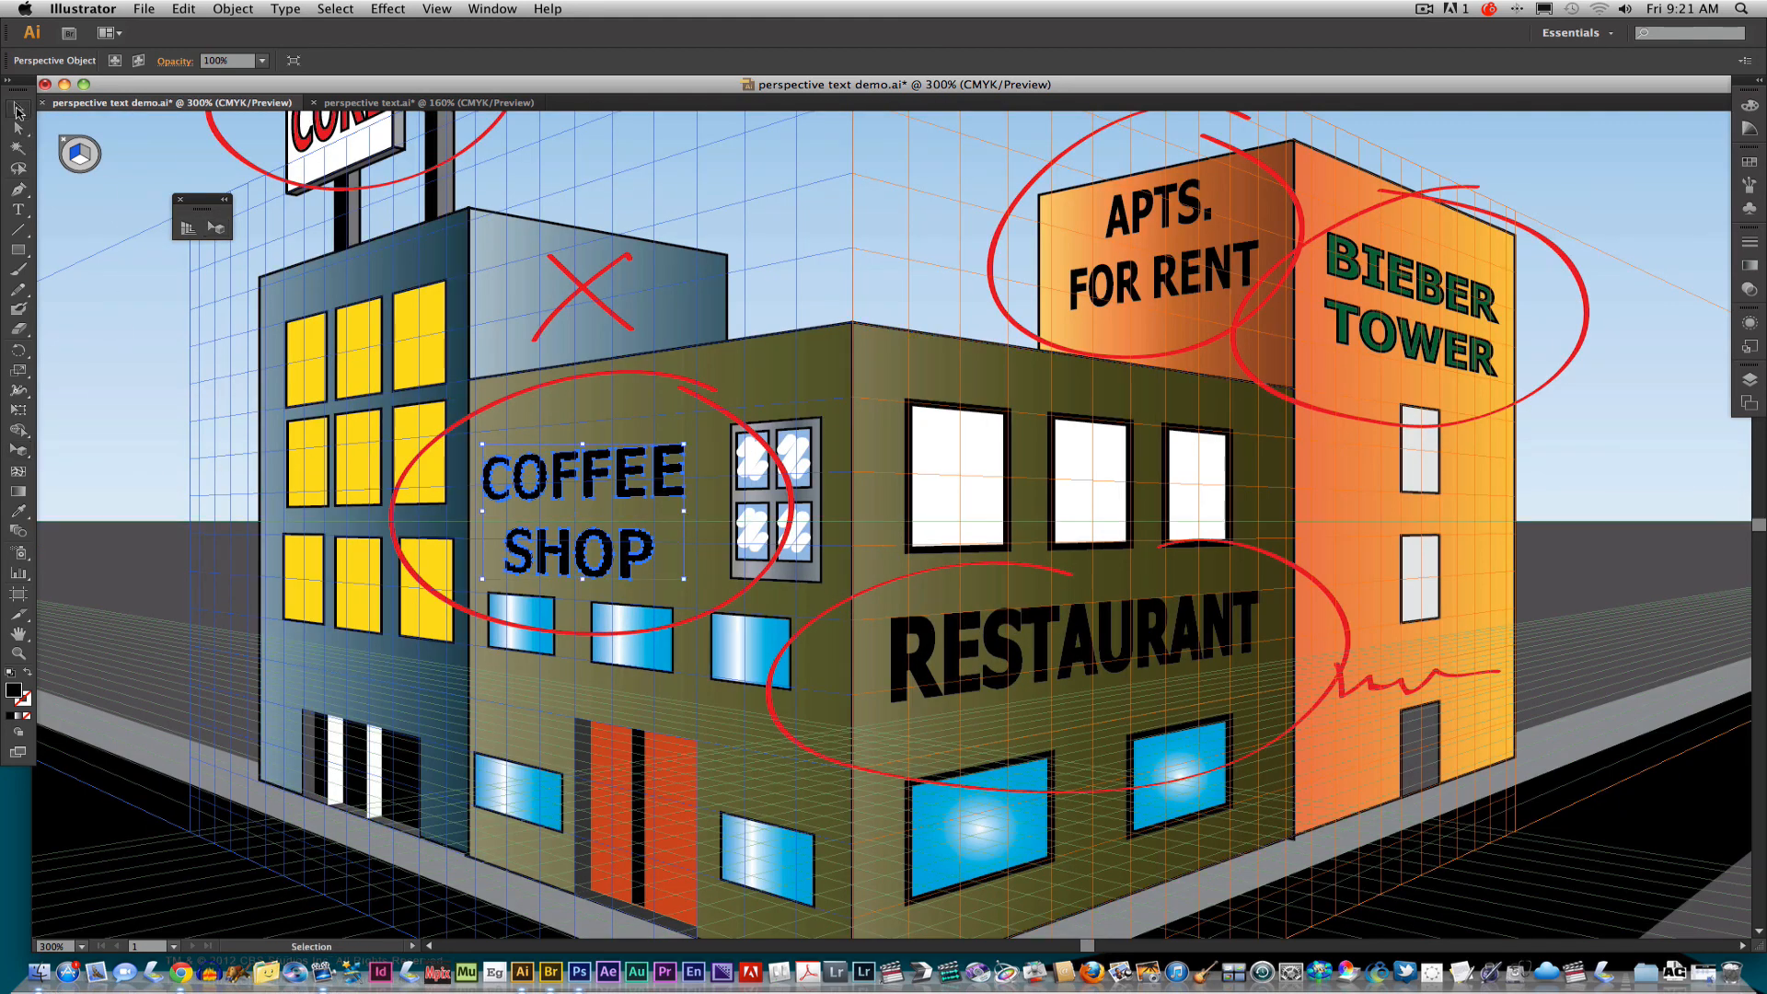
{"action": "left_click", "coordinate": [109, 295]}
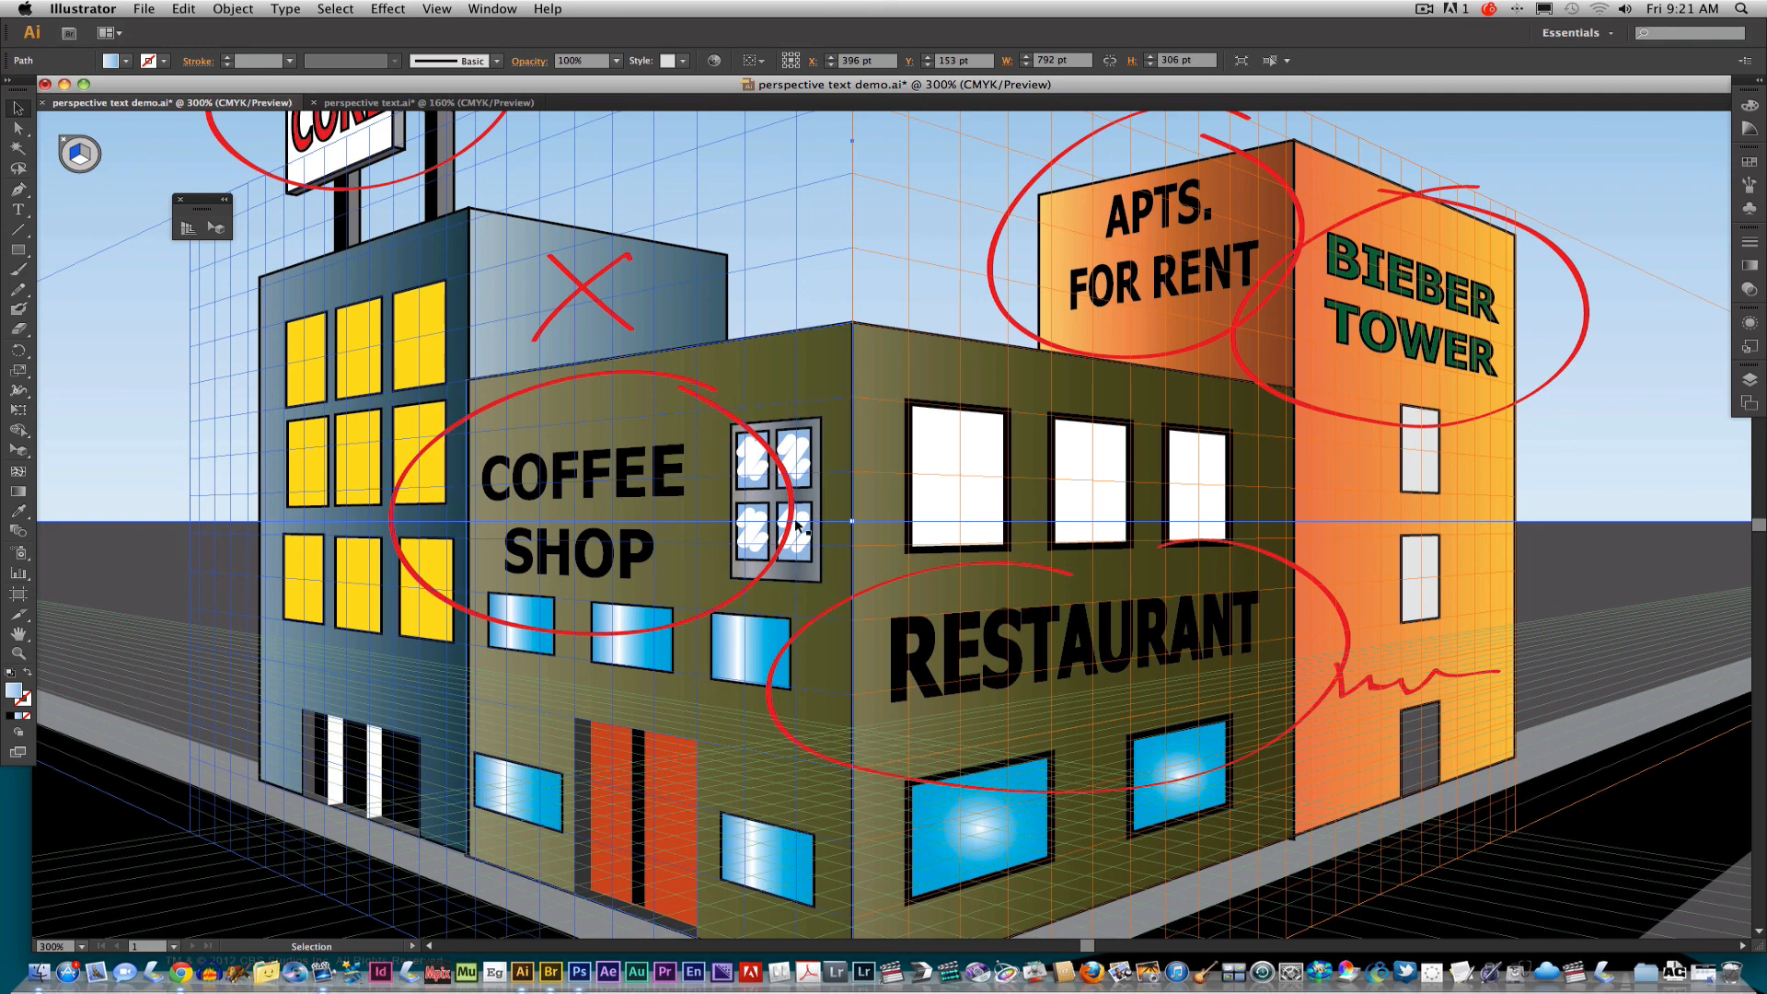
{"action": "key", "text": "super+0"}
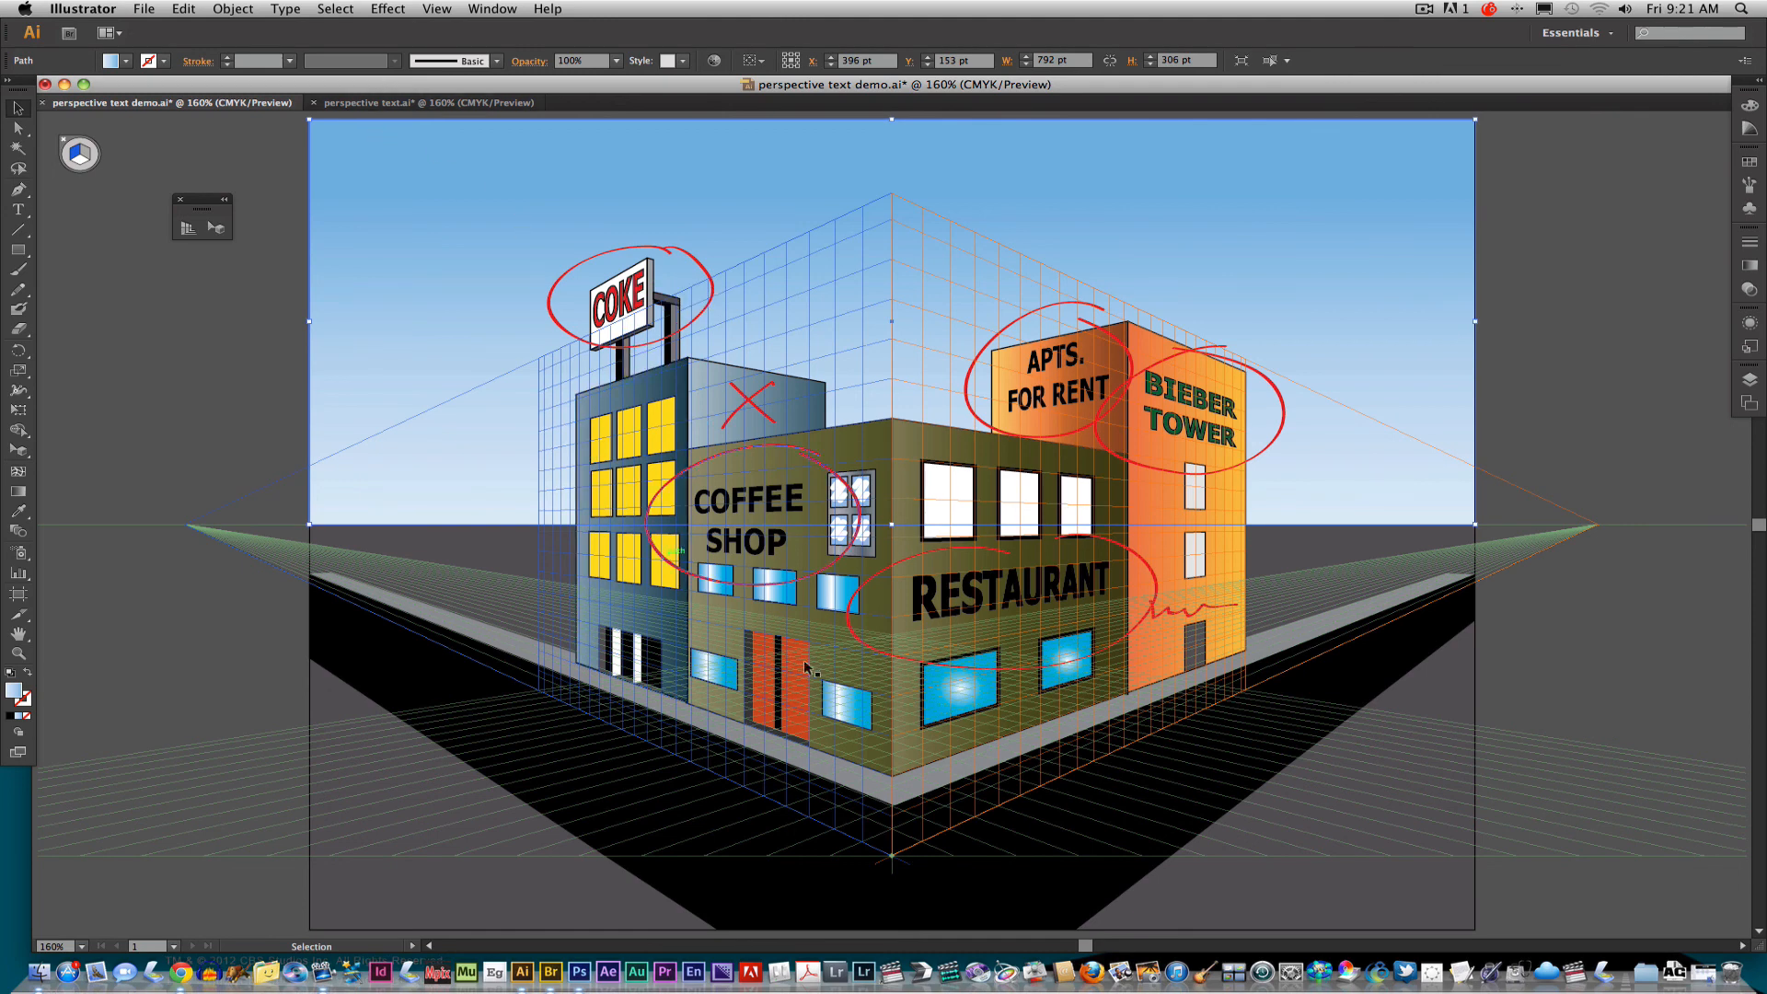
Step: Return to perspective text.ai and view its Save As options, leaving them without saving
{"action": "left_click", "coordinate": [369, 109]}
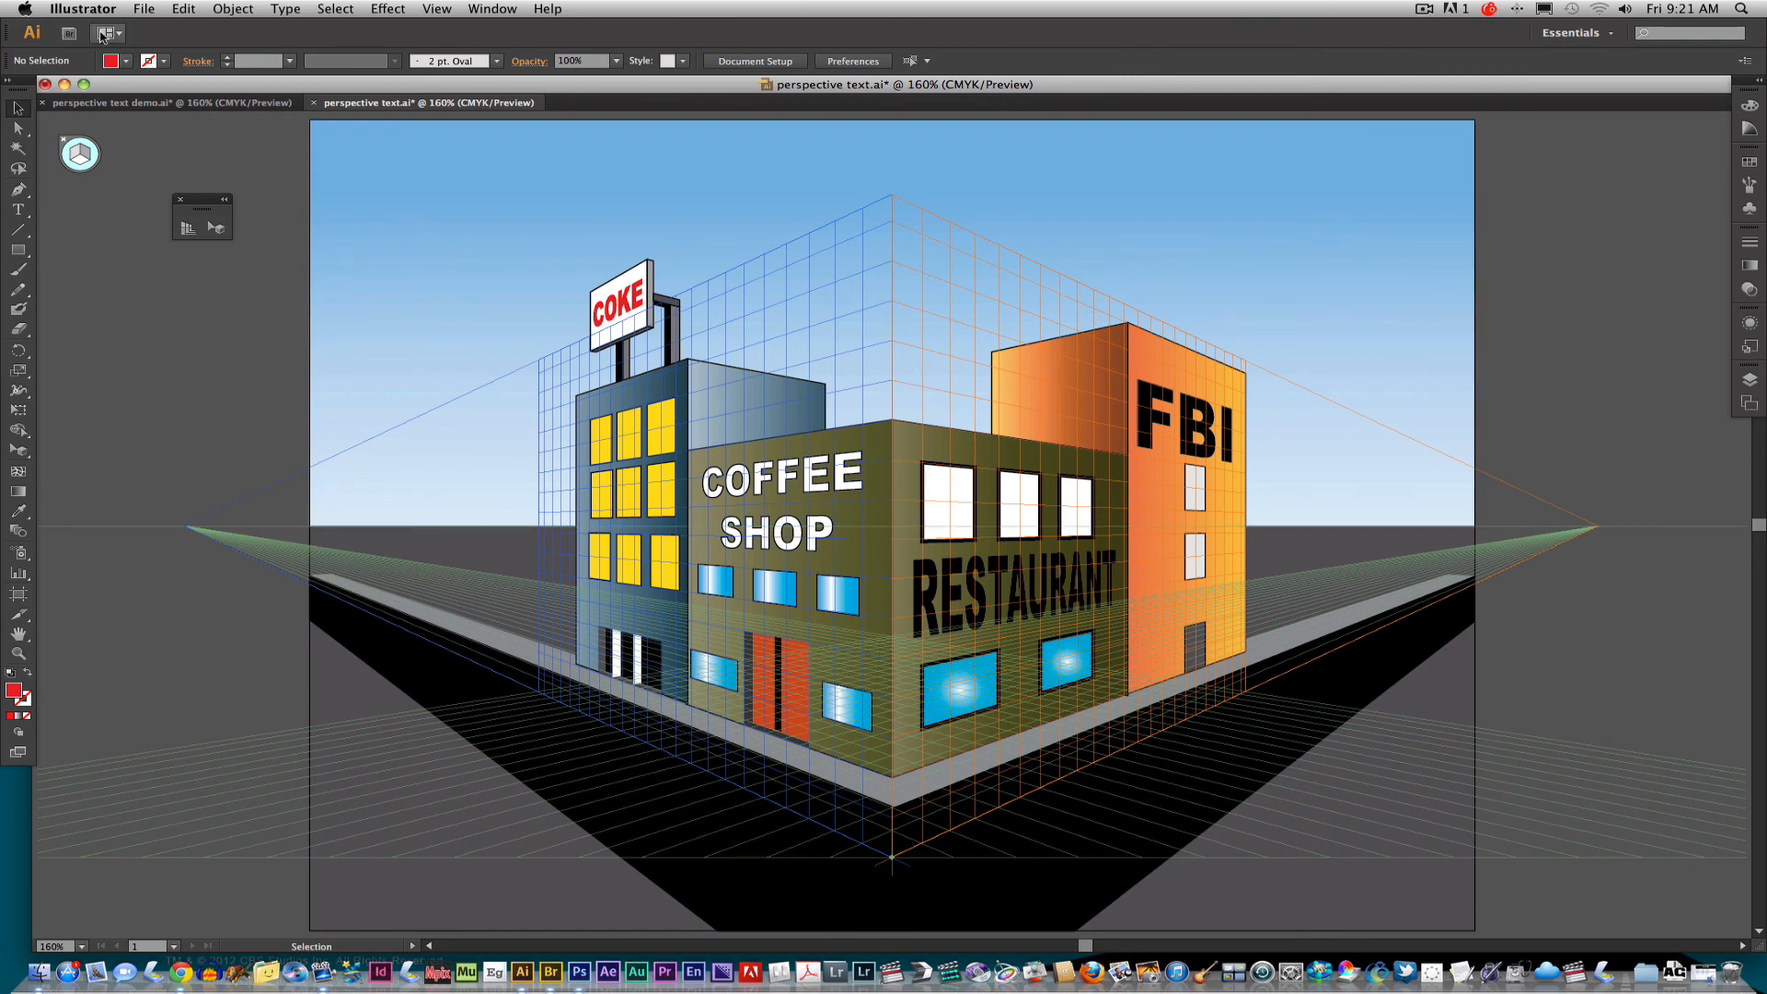
{"action": "left_click", "coordinate": [143, 9]}
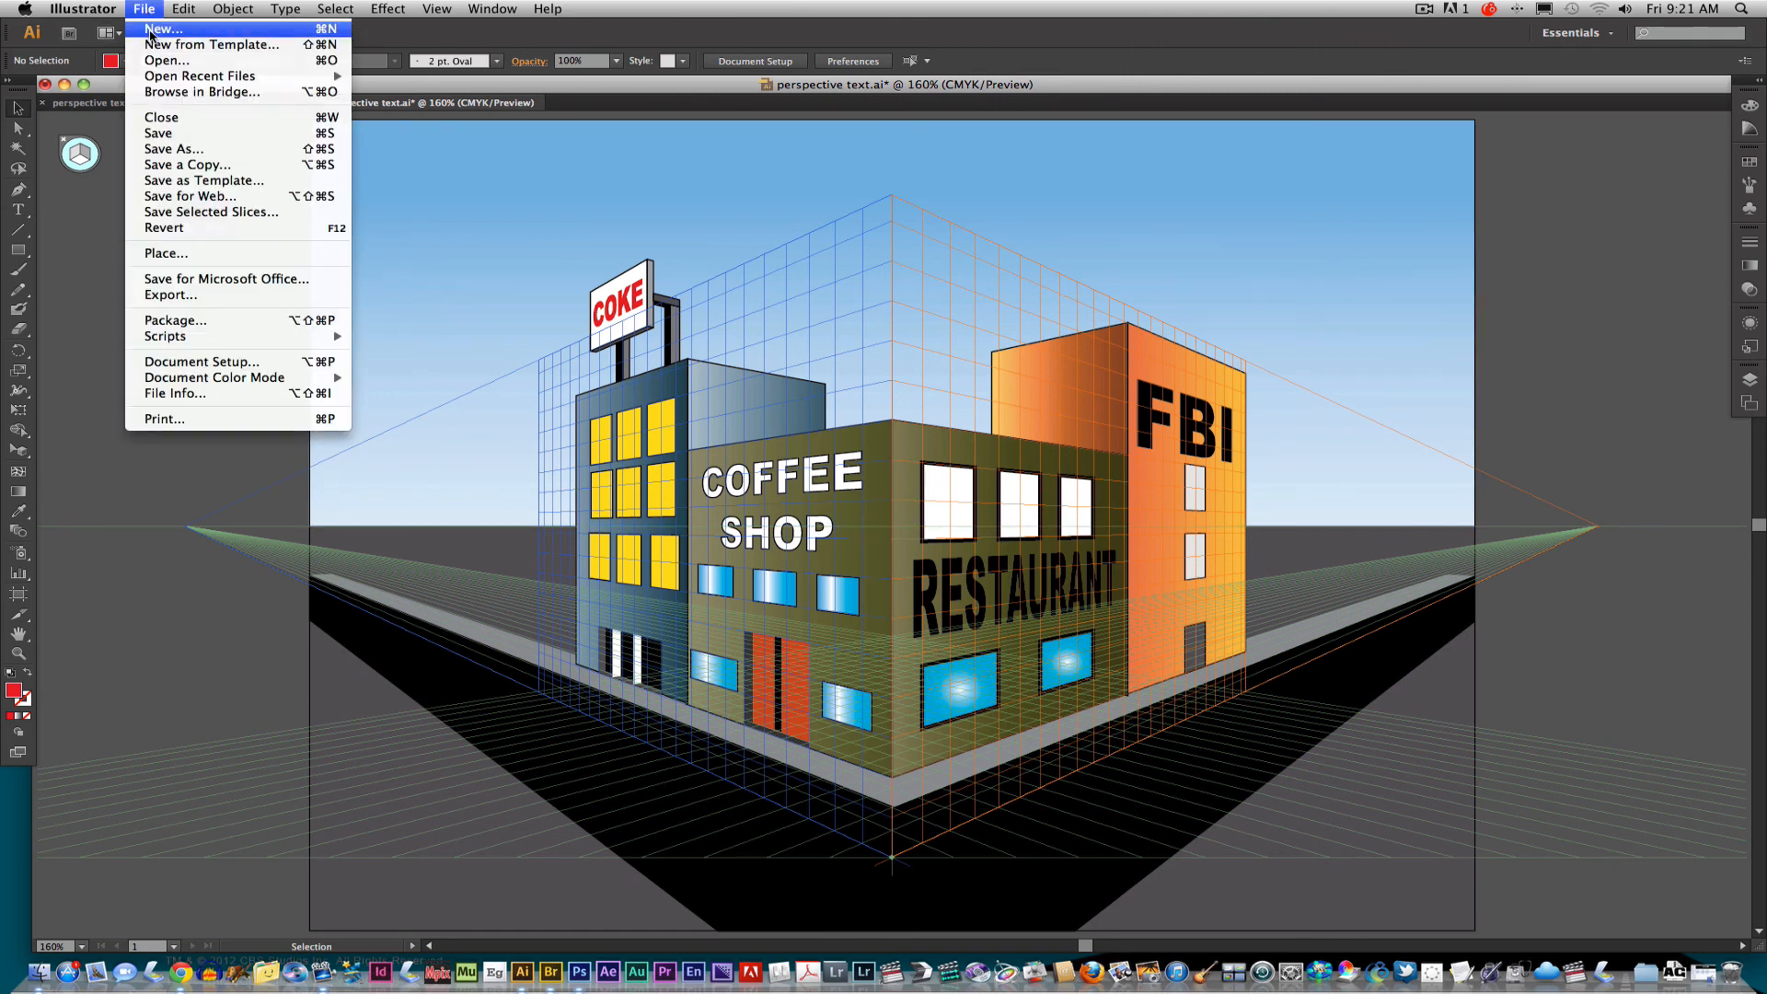
{"action": "left_click", "coordinate": [231, 153]}
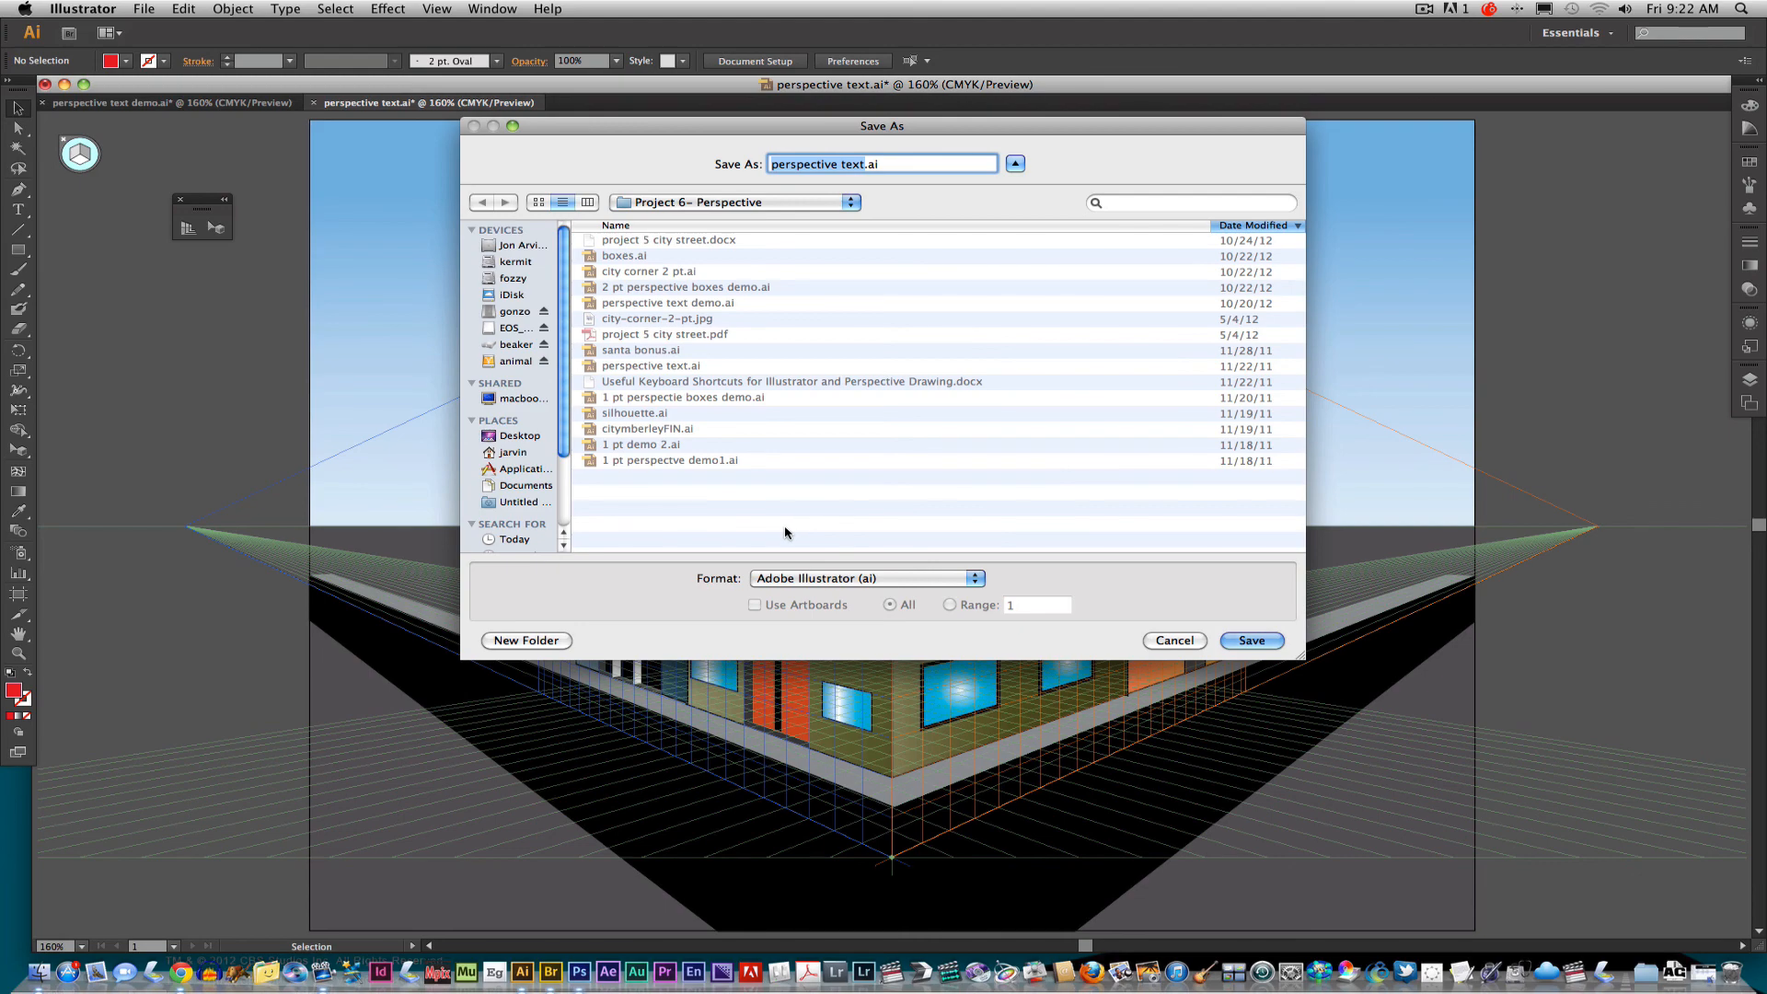
{"action": "key", "text": "Escape"}
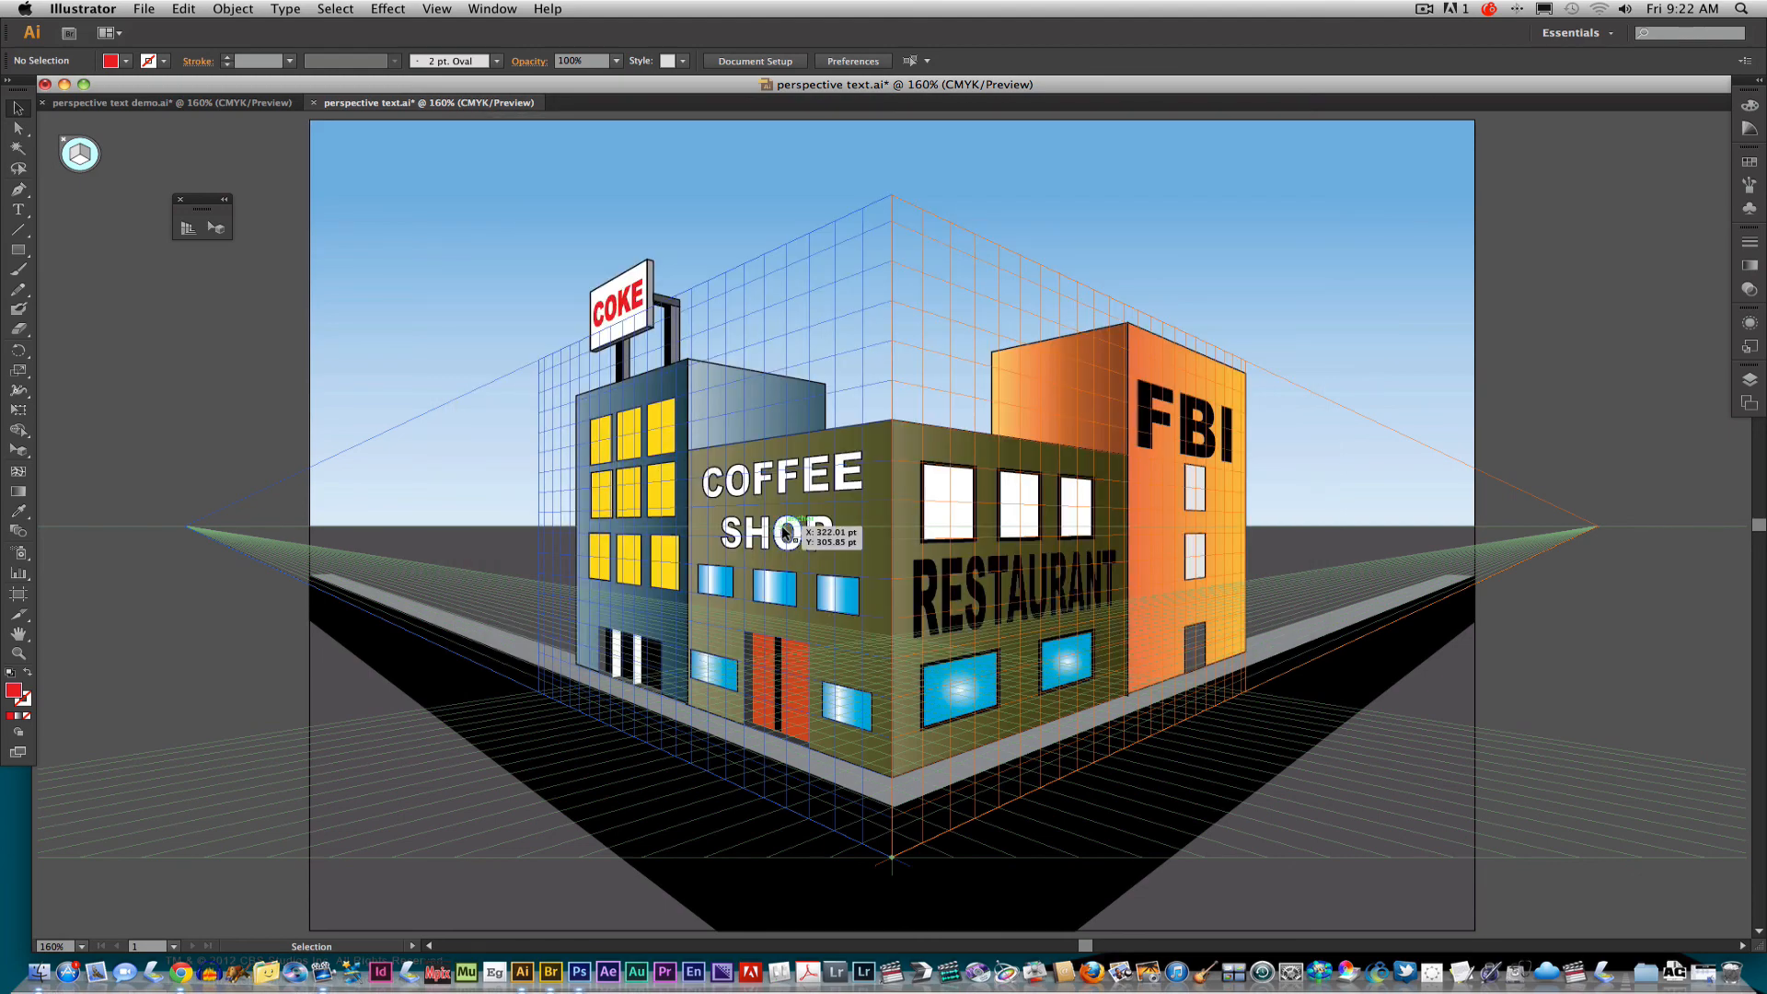